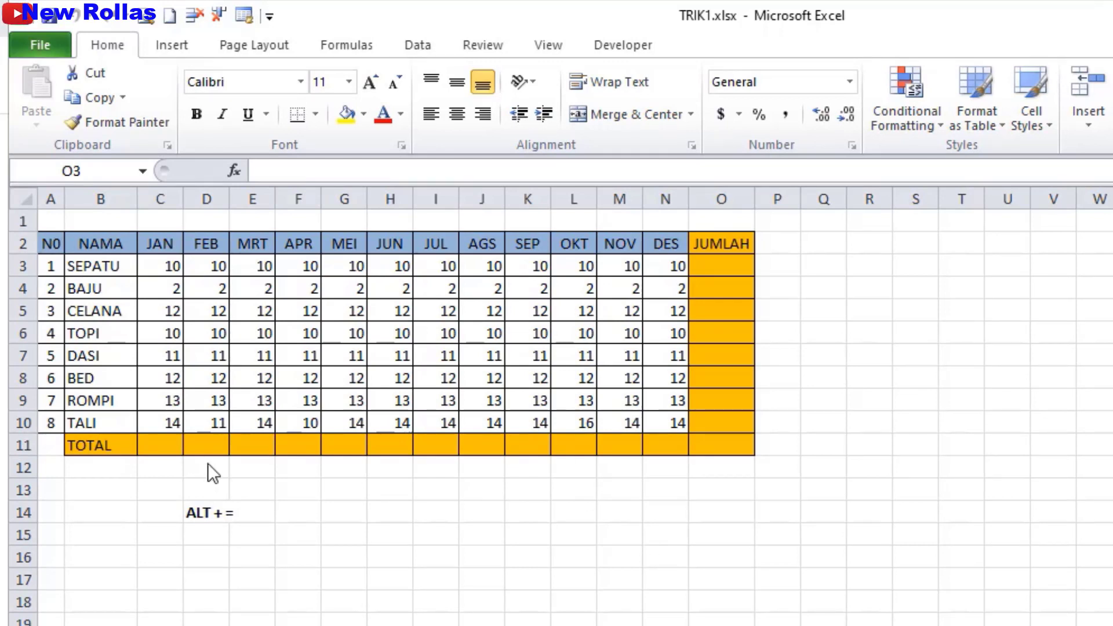
Sum every row and column of C3:O11 at once with Alt+=, filling JUMLAH and TOTAL.
left_click(160, 445, "shift")
left_click_drag(161, 445, 728, 441)
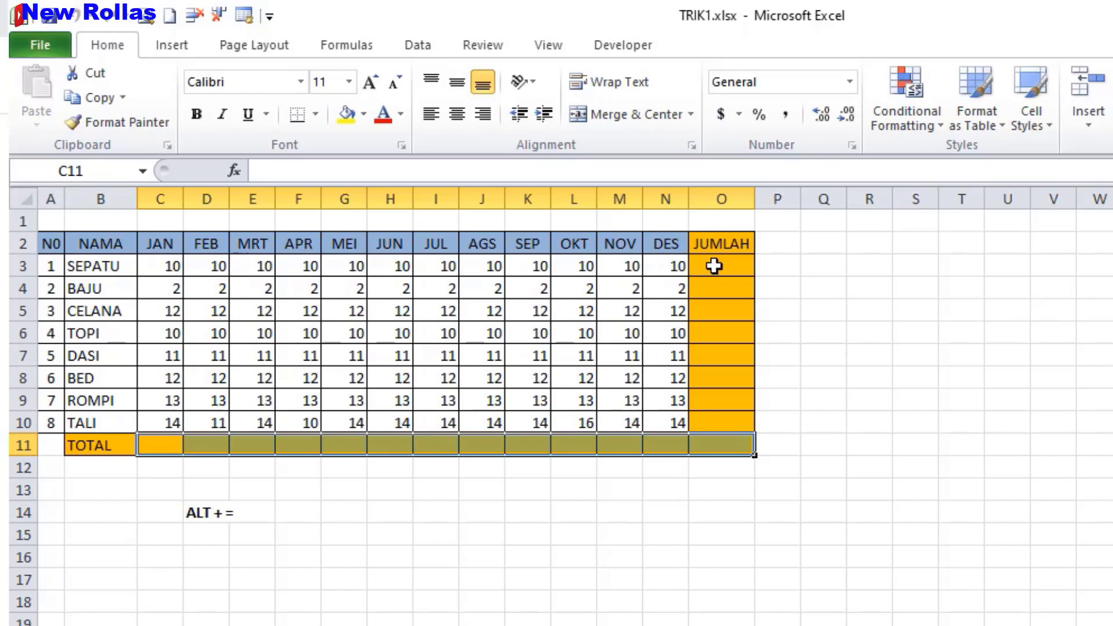
left_click_drag(713, 265, 704, 421)
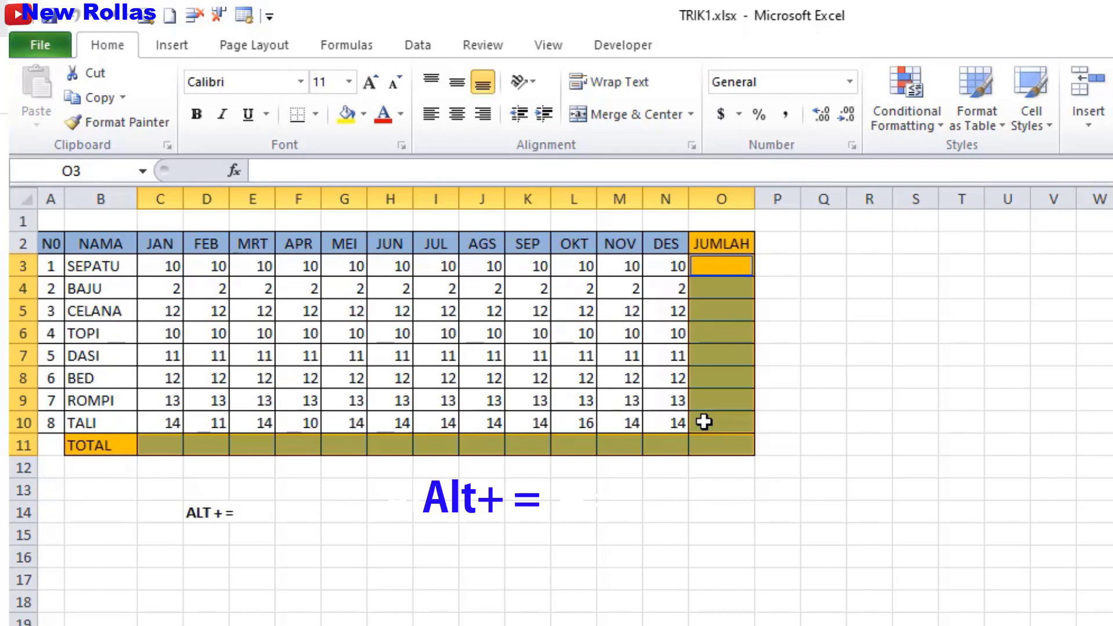
key("alt+equal")
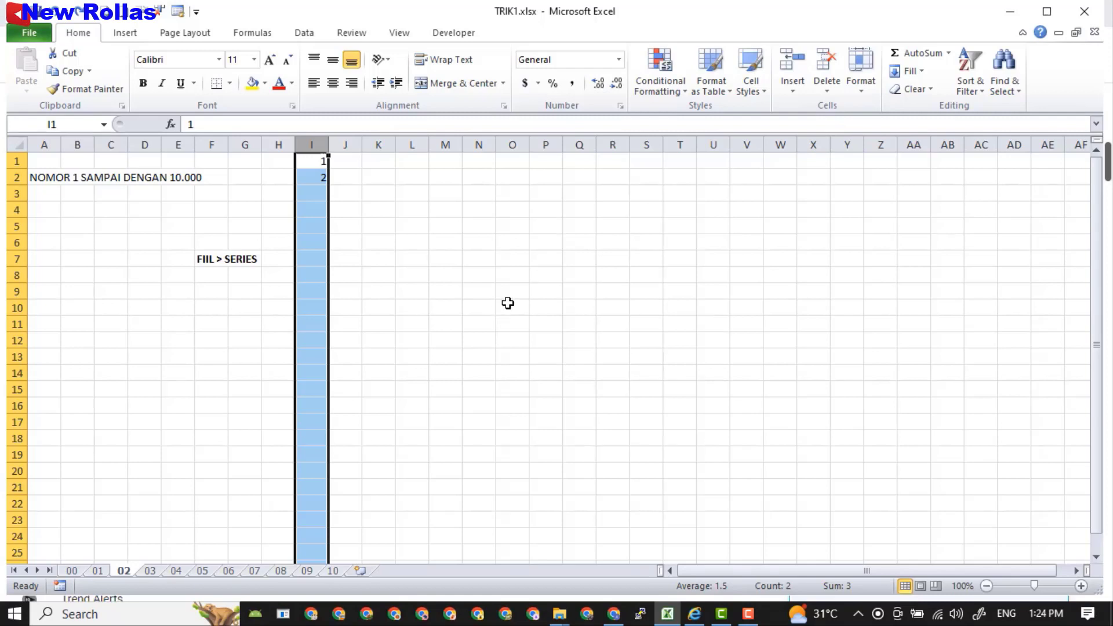
Fill column I down as a series numbered 1 to a stop value of 10000.
left_click(438, 256)
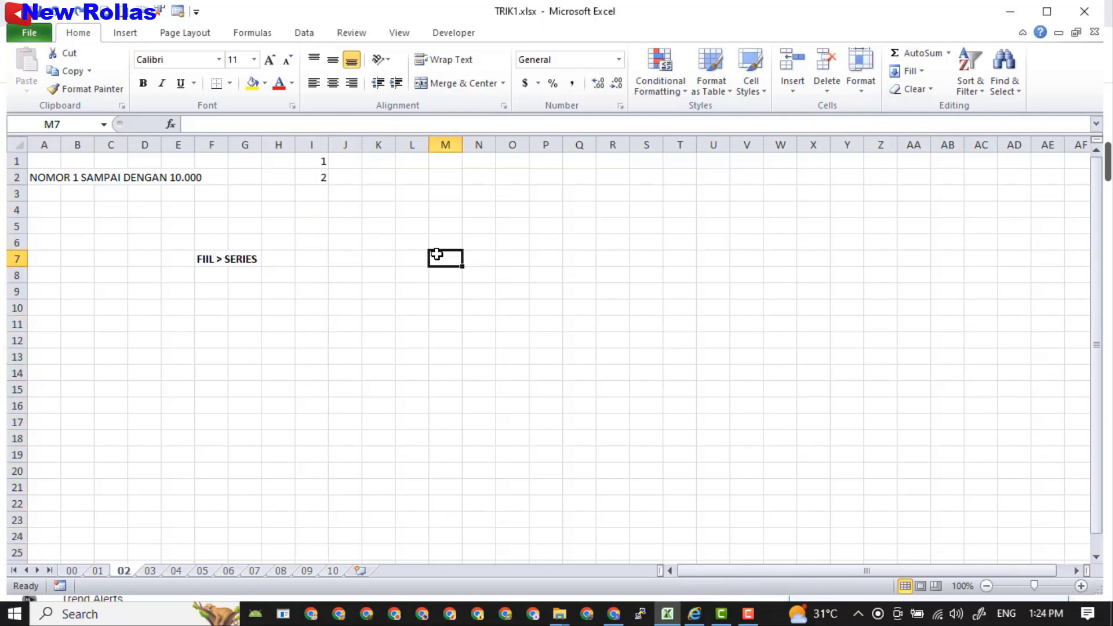
left_click(318, 162)
left_click(313, 178)
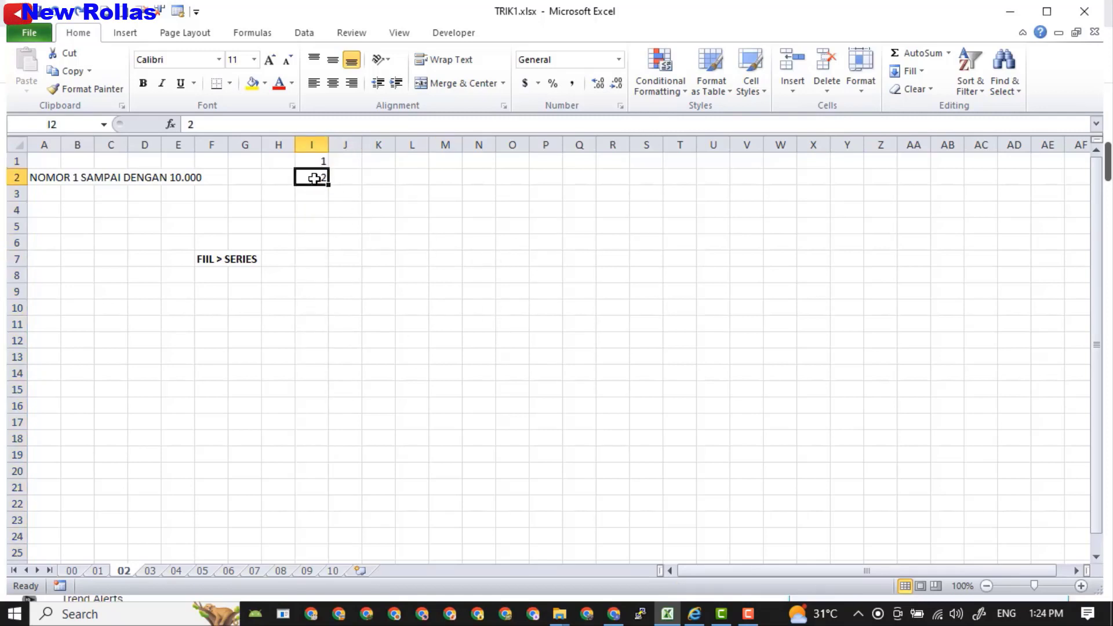
left_click(311, 143)
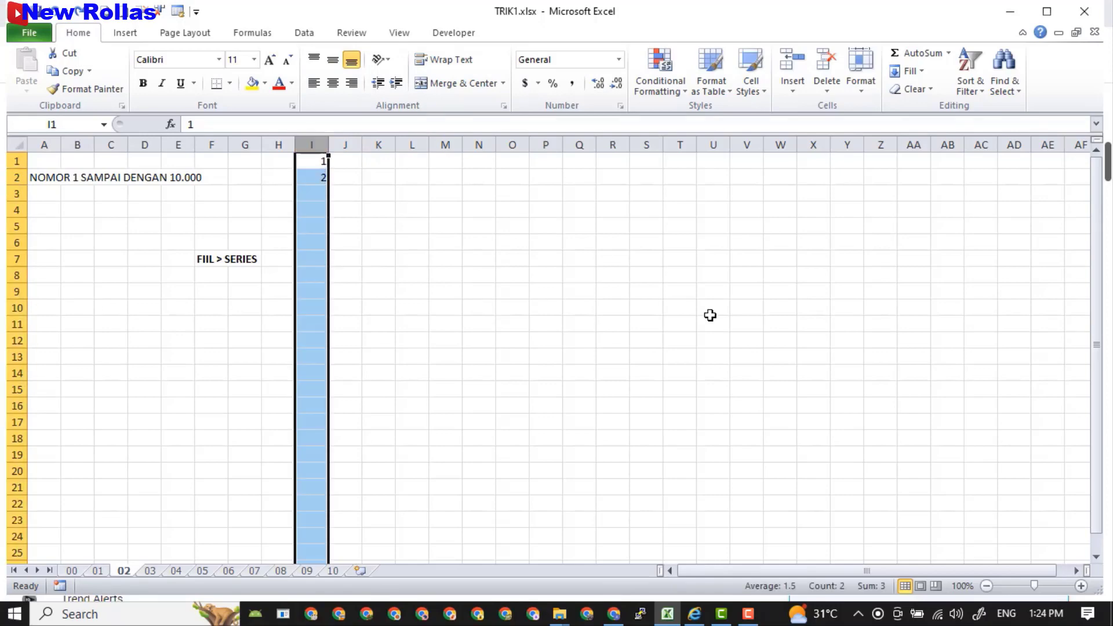
left_click(921, 72)
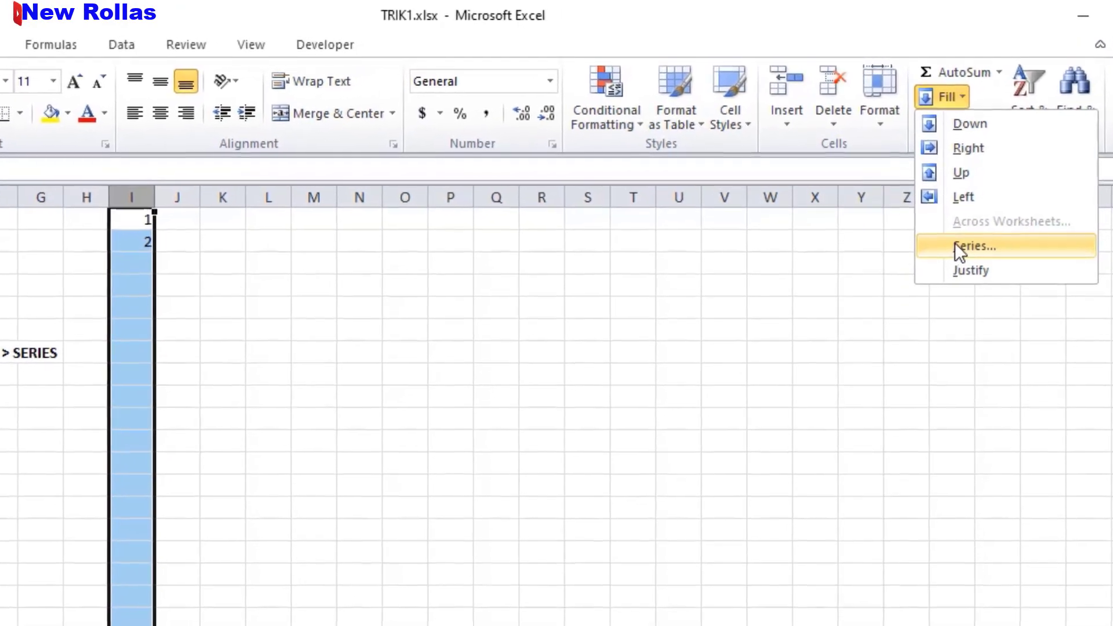
left_click(955, 243)
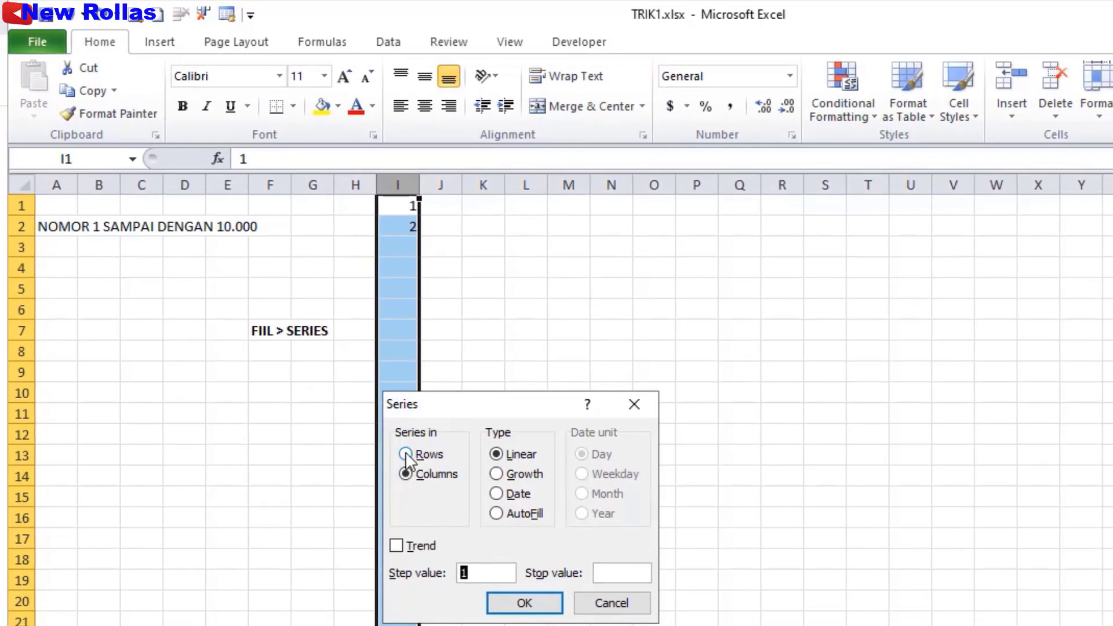
left_click(405, 455)
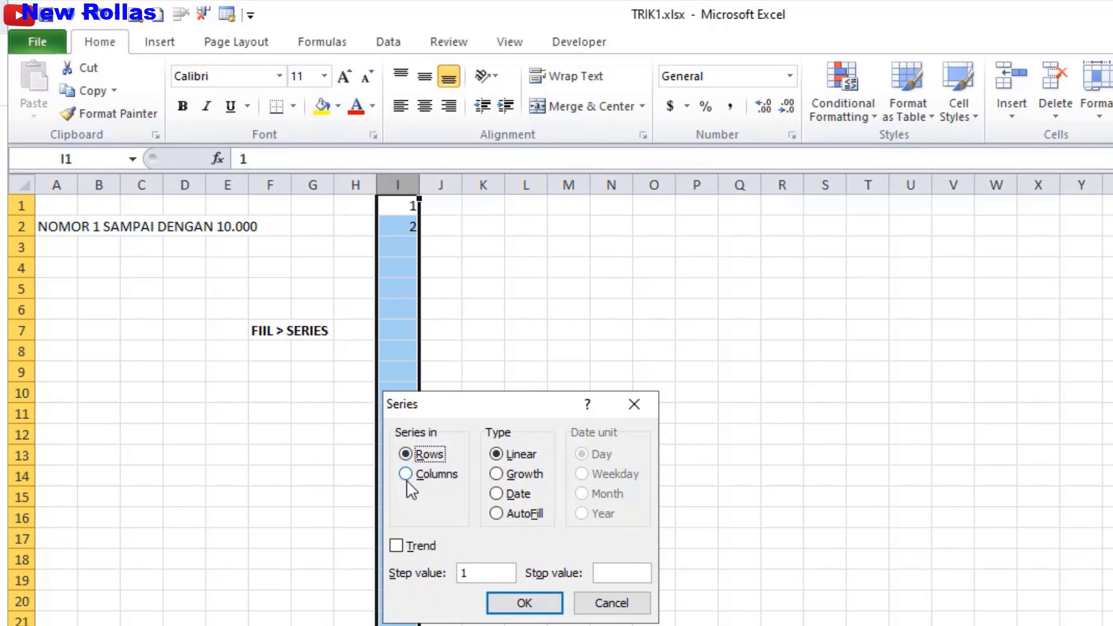
left_click(406, 474)
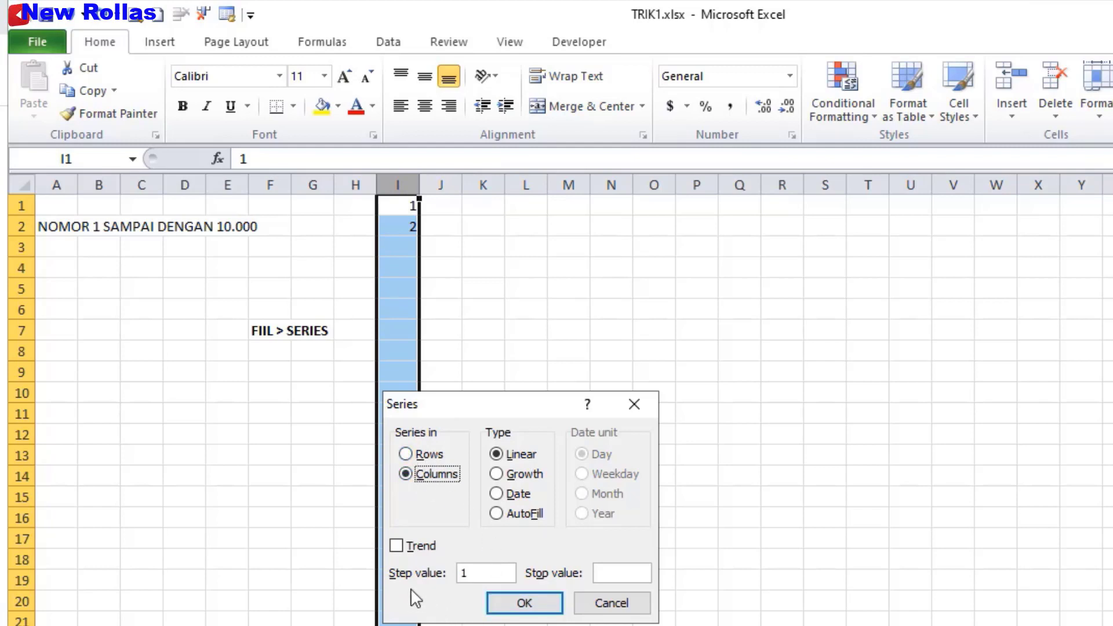
left_click(609, 572)
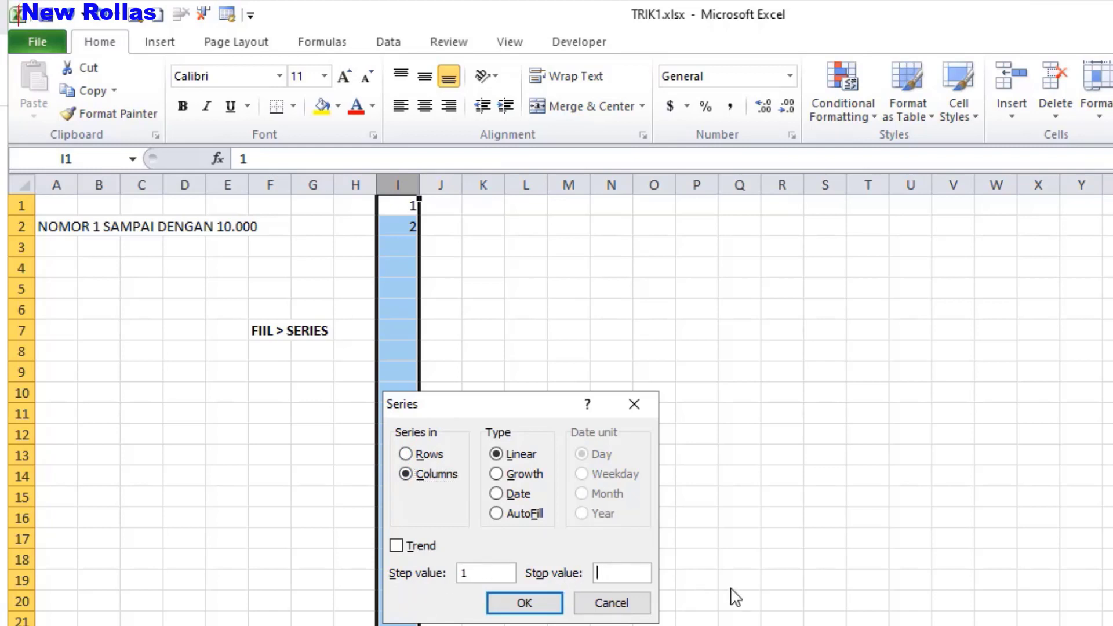
type("10000")
left_click(525, 603)
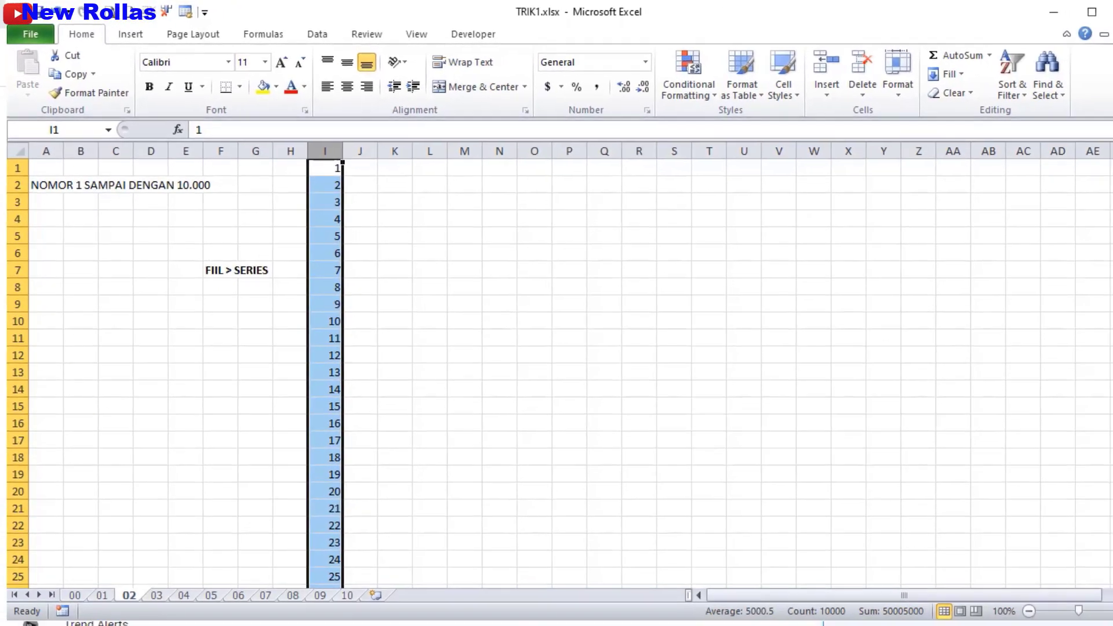
Check that column I's series ends at 10000, then go to sheet 03.
left_click_drag(1107, 168, 1107, 577)
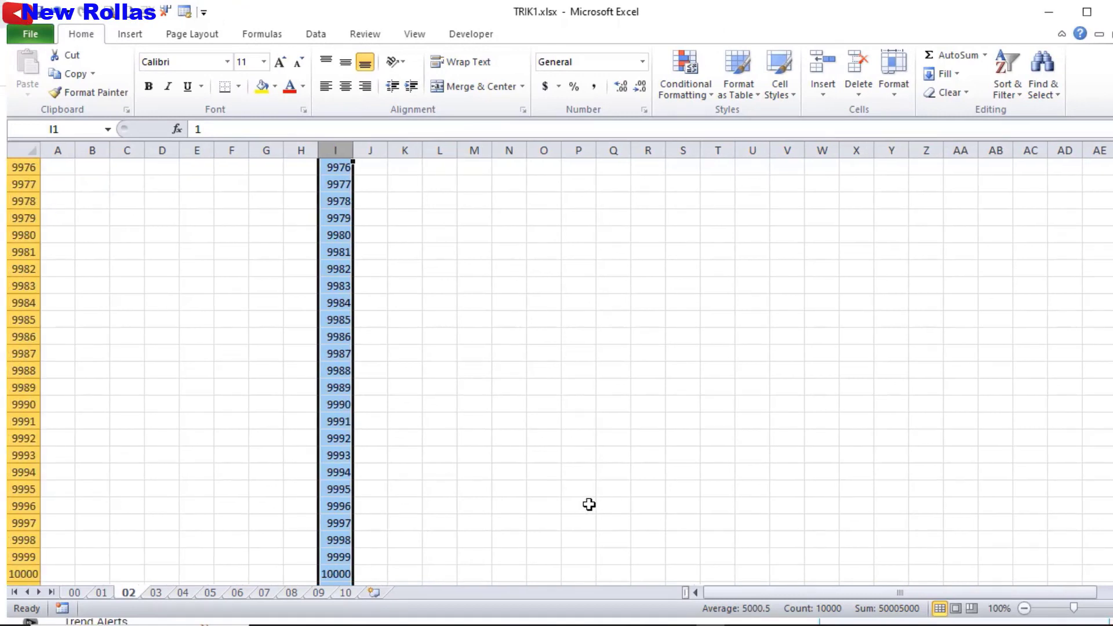
scroll(350, 341, "down", 7)
scroll(331, 479, "up", 5)
scroll(334, 427, "down", 1)
left_click(333, 427)
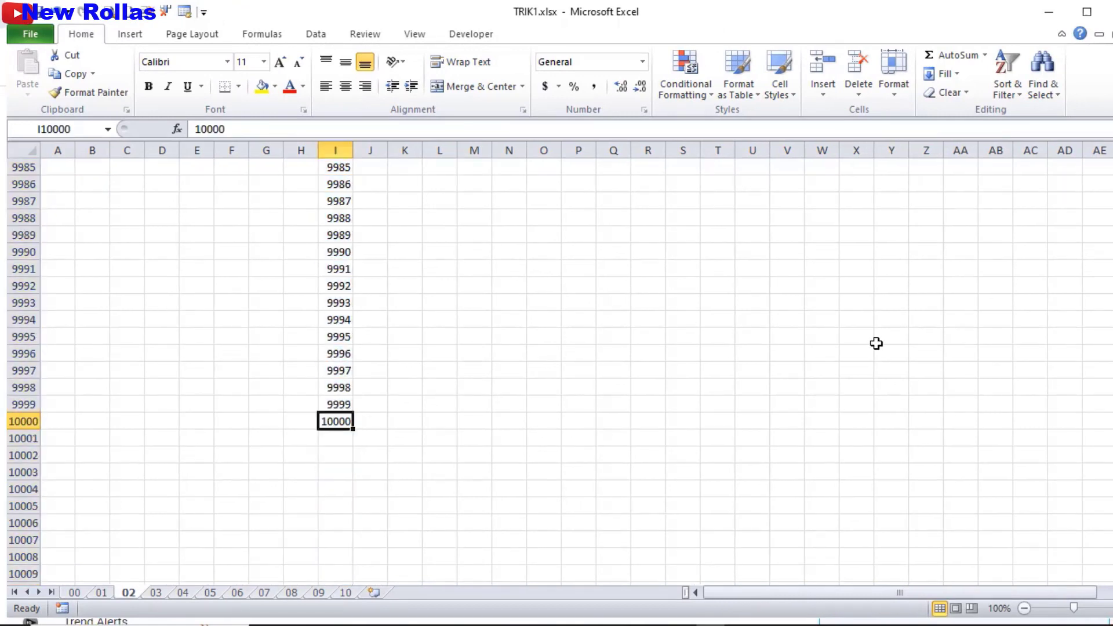
scroll(592, 406, "up", 20)
scroll(593, 402, "up", 20)
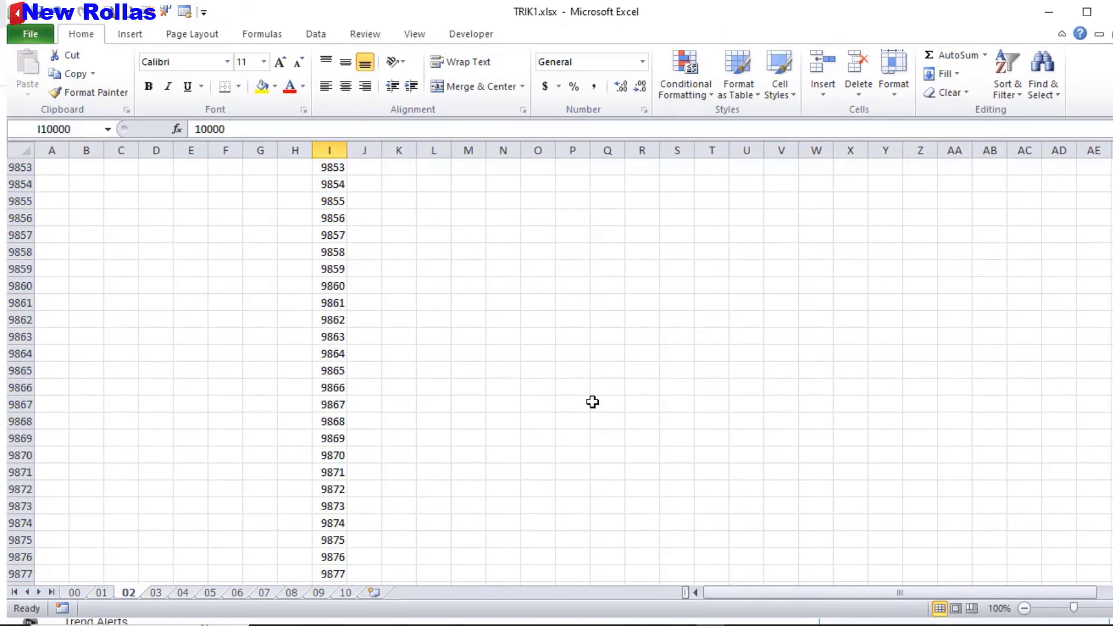
left_click_drag(1112, 558, 1112, 165)
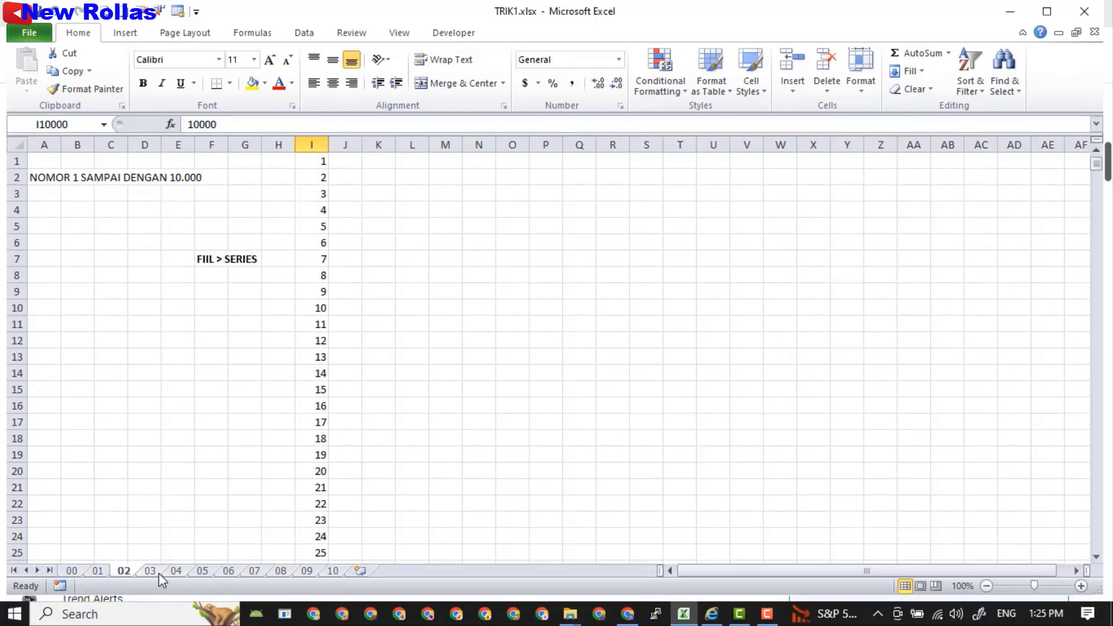
left_click(155, 572)
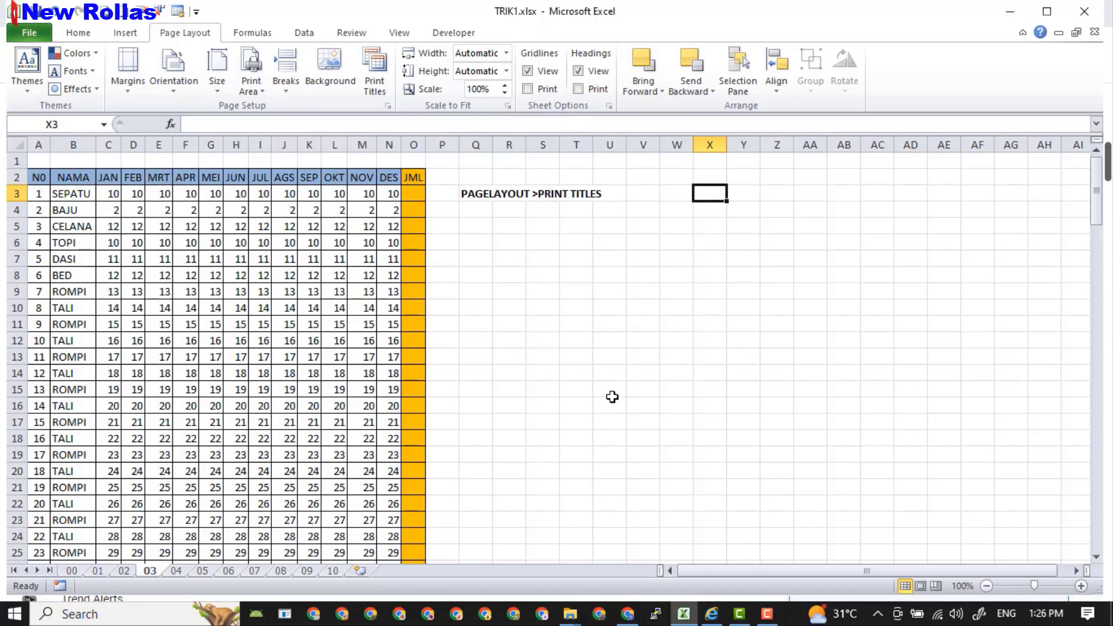
left_click(28, 31)
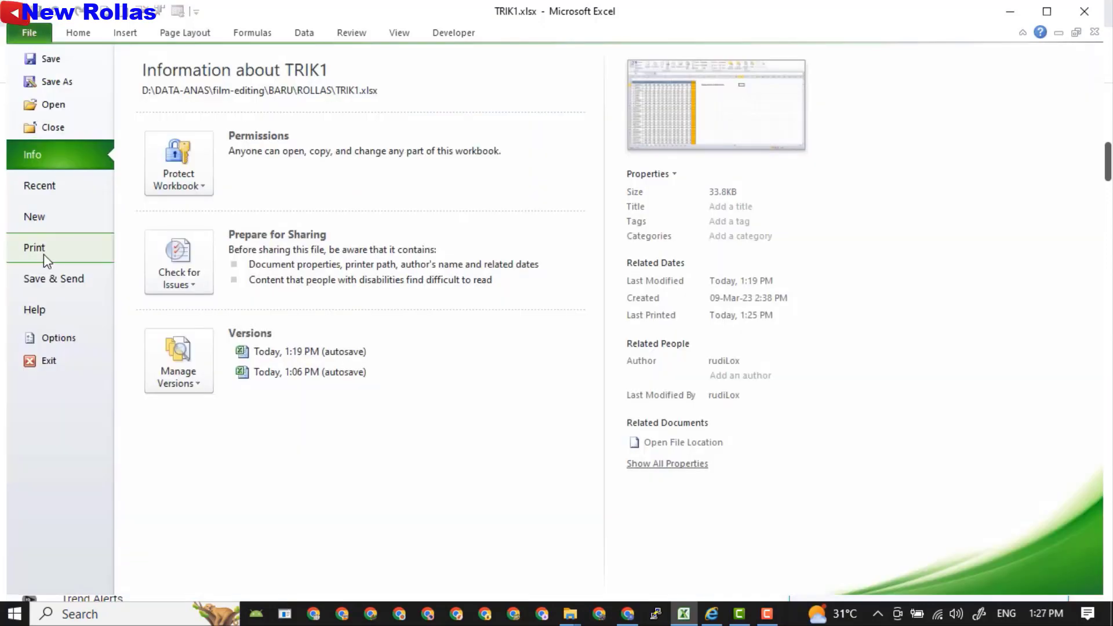
left_click(44, 254)
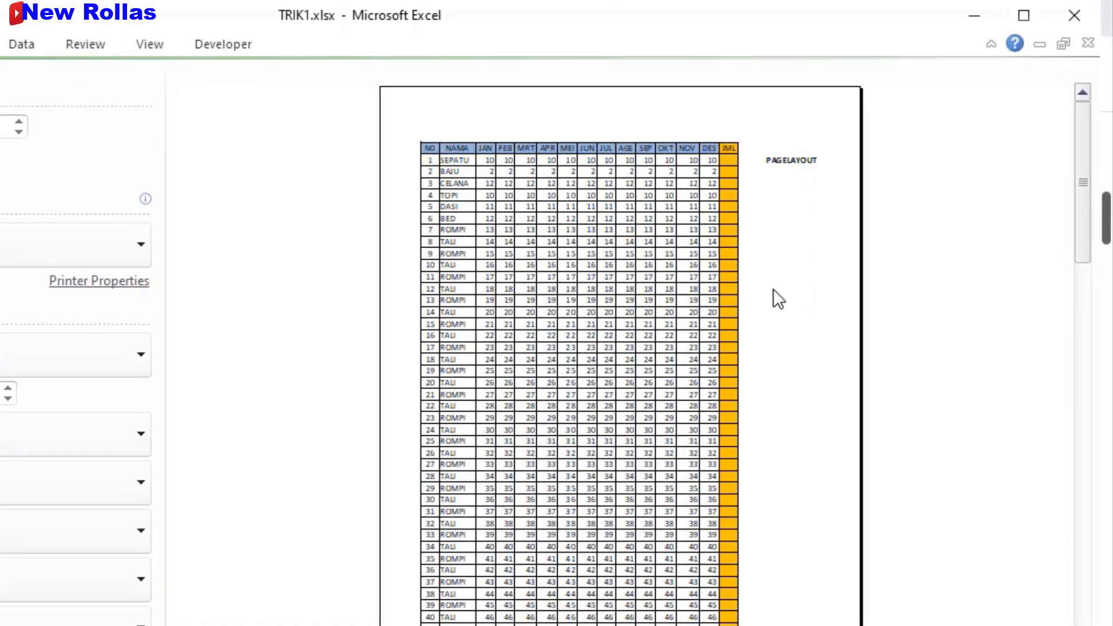
scroll(773, 287, "down", 1)
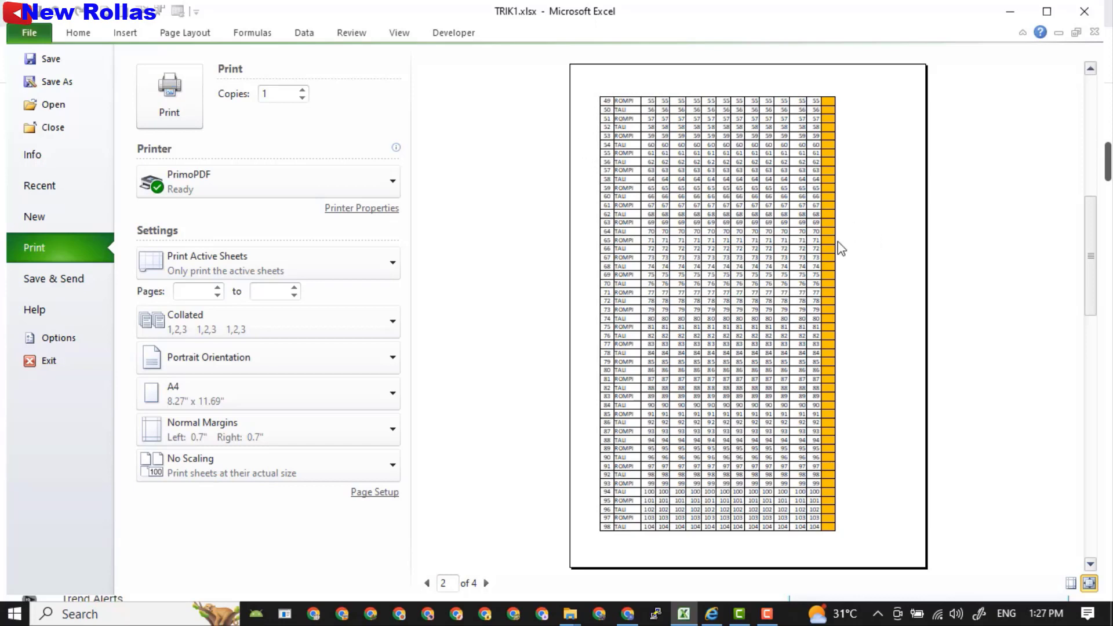
left_click(78, 31)
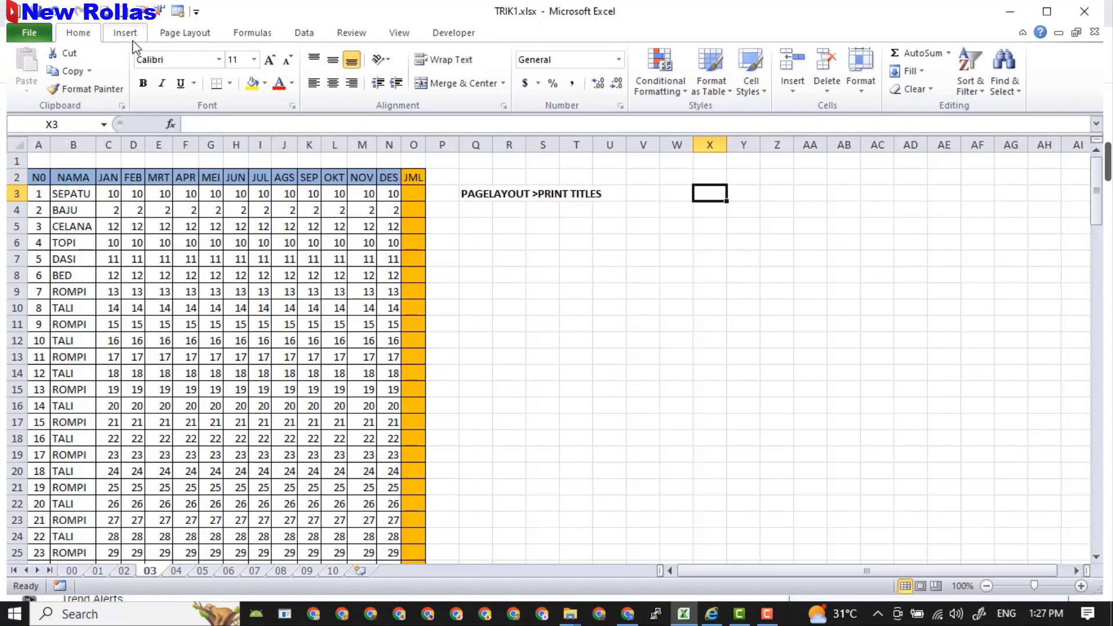
Set row 2 ($2:$2) as the rows to repeat at top in Print Titles.
left_click(191, 34)
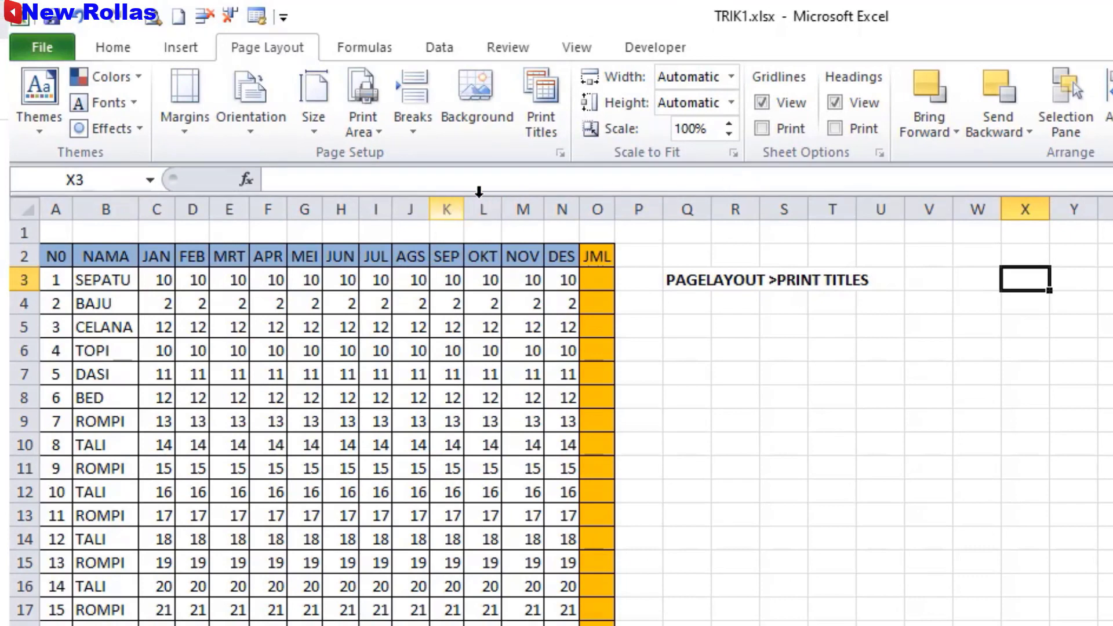
left_click(538, 132)
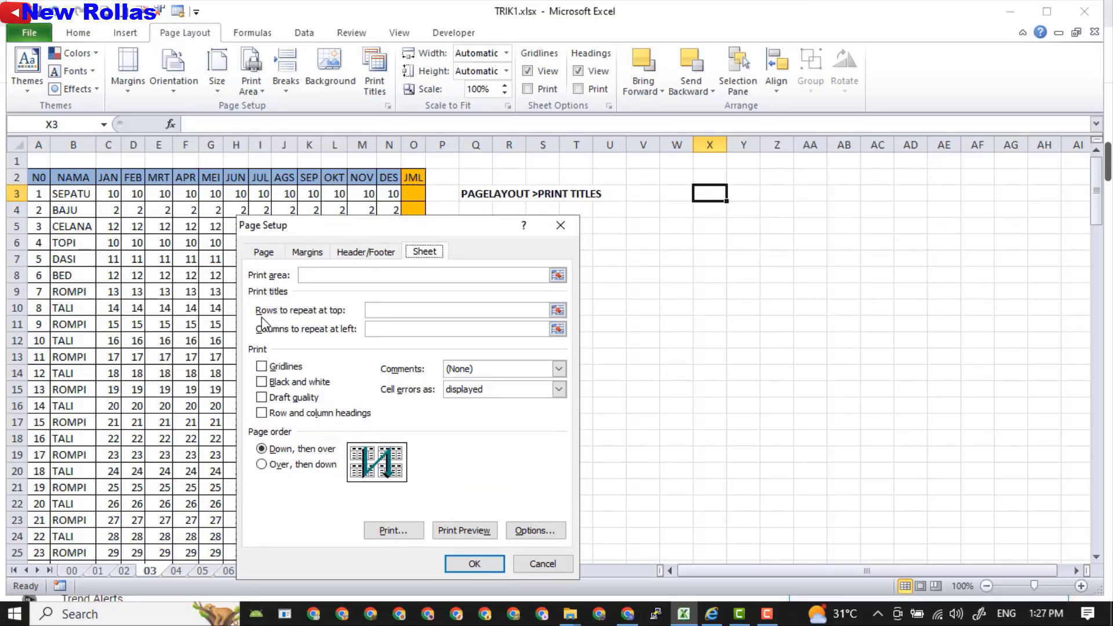
left_click(376, 311)
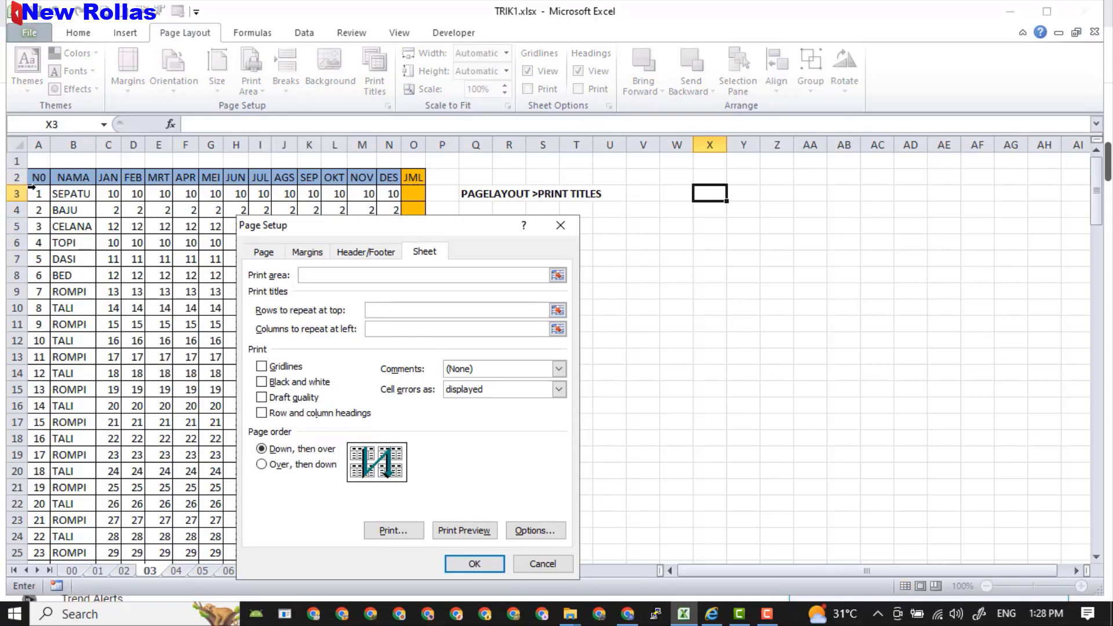
left_click_drag(34, 177, 331, 177)
left_click_drag(331, 177, 331, 177)
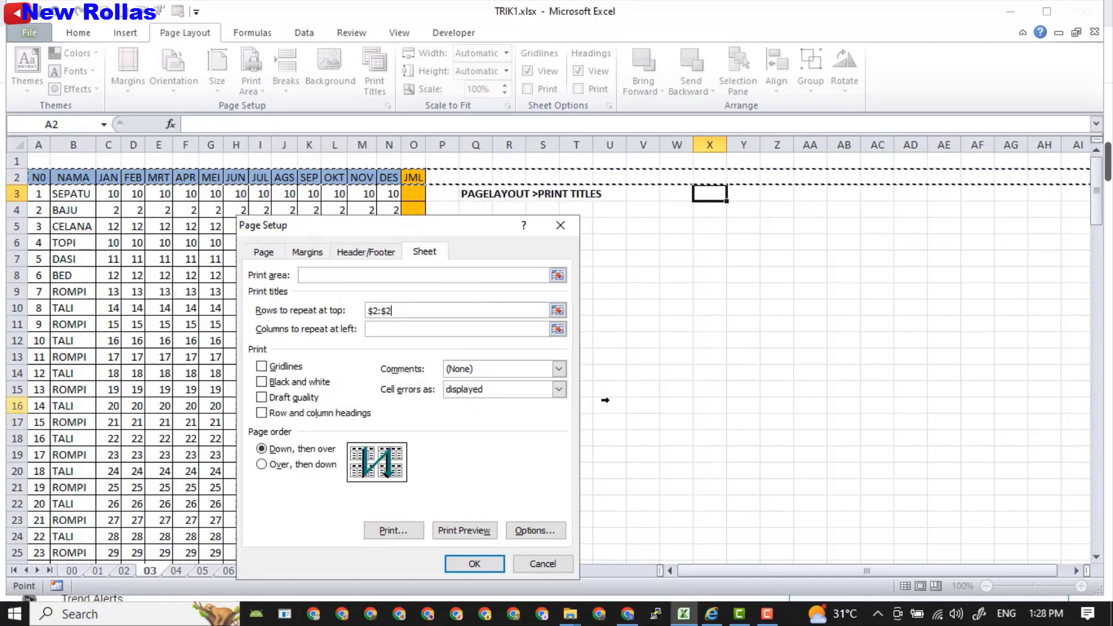
left_click(478, 563)
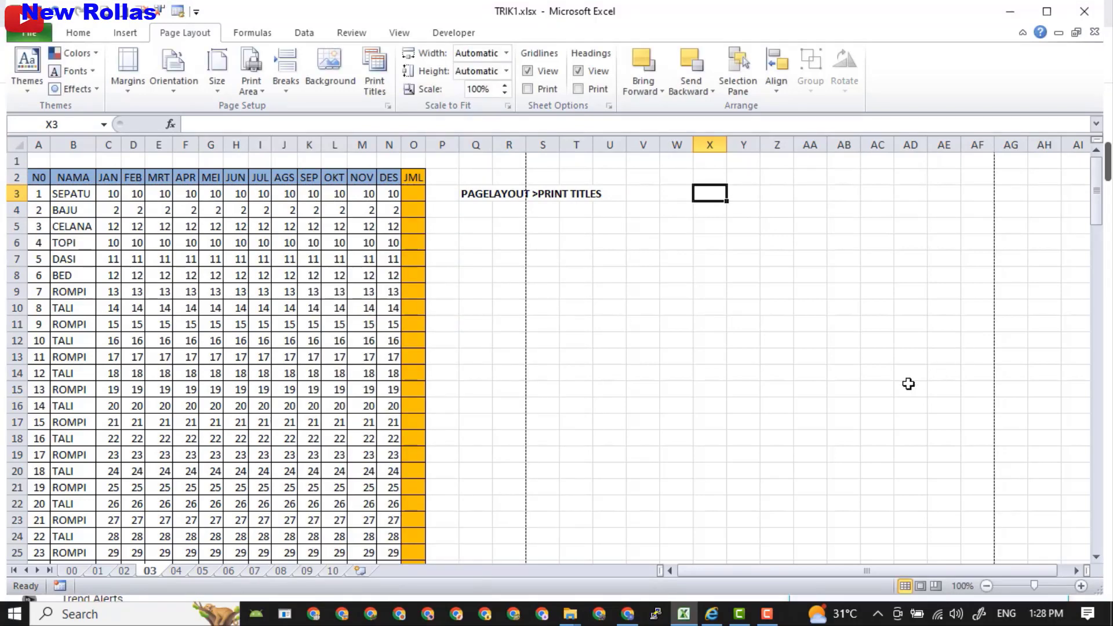
Preview the printout with its repeated header, then return to the sheet, keeping the workbook open.
left_click(26, 34)
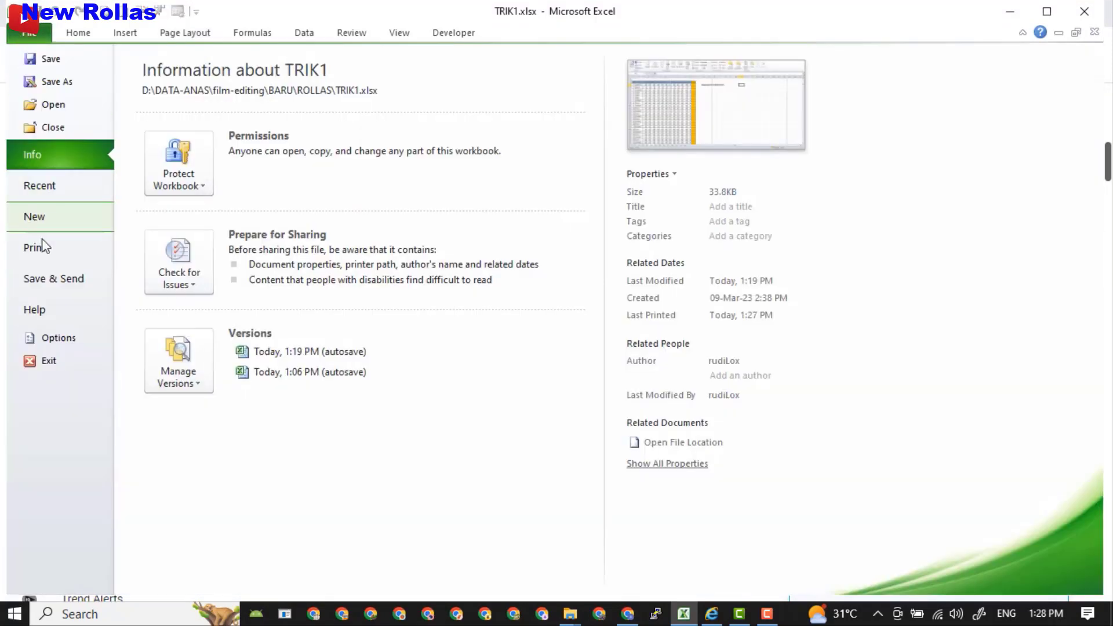
left_click(57, 251)
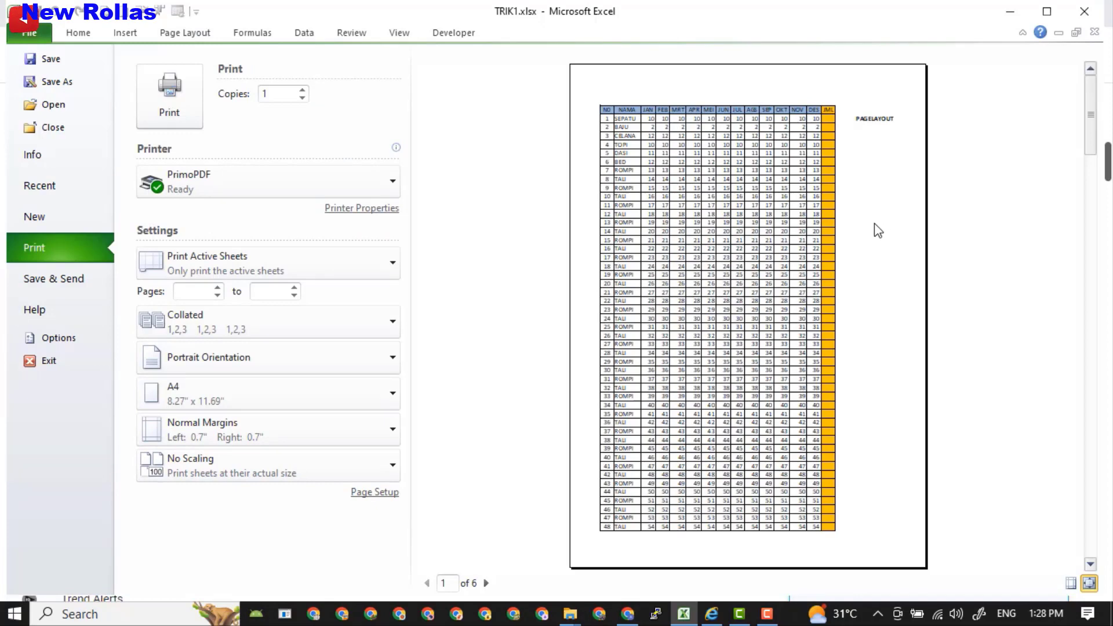
scroll(876, 232, "down", 1)
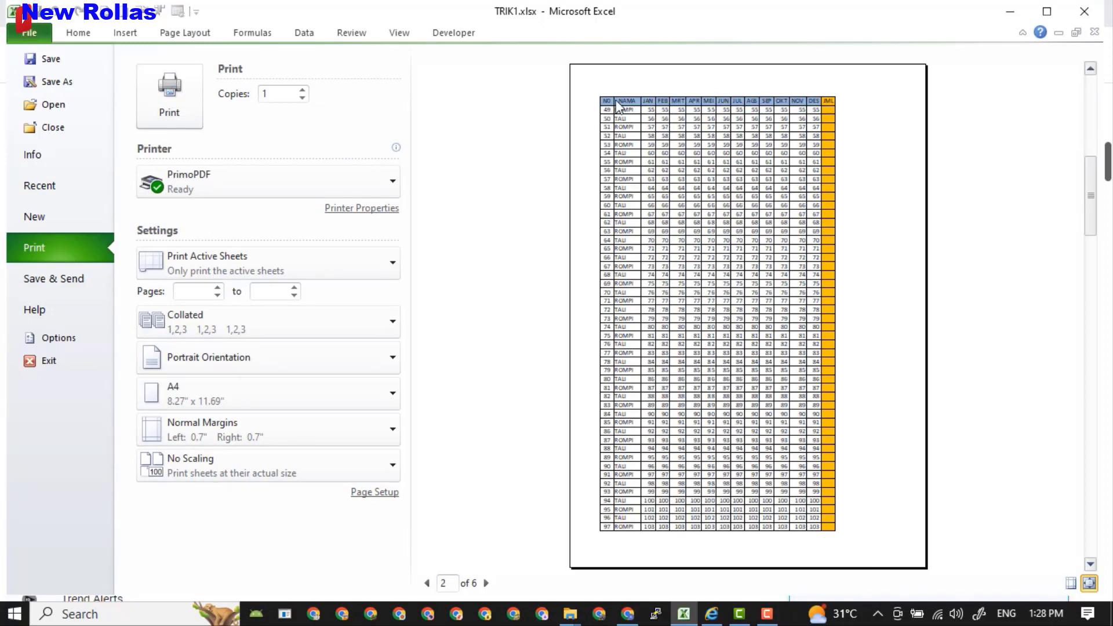
left_click(1085, 16)
left_click(624, 338)
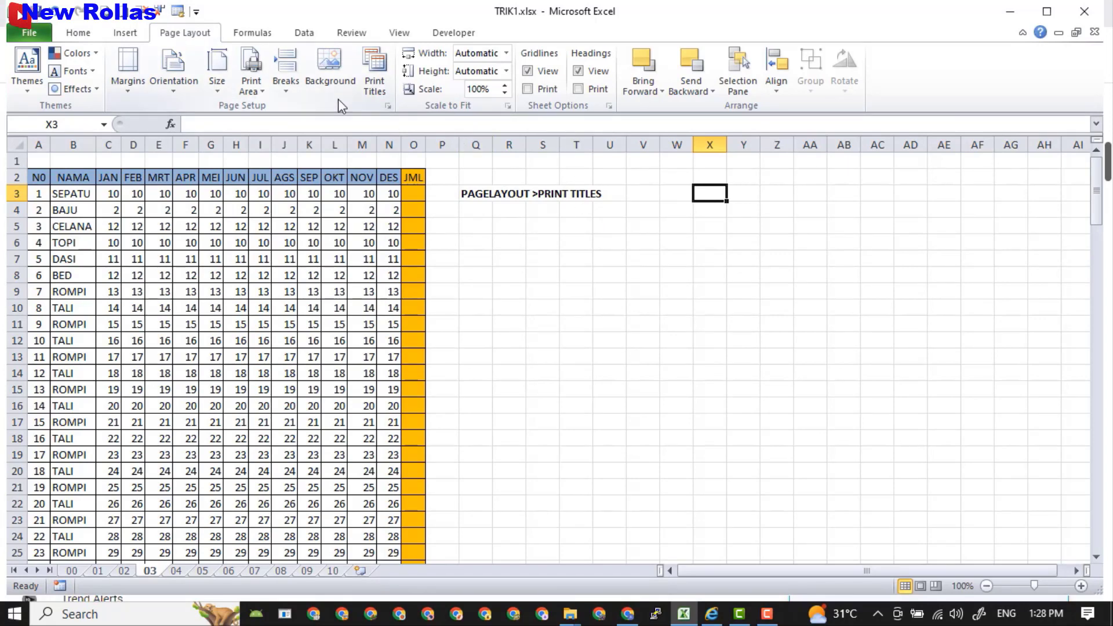
Make row 2 ($2:$2) the print title repeated on every page, then go to sheet 04.
left_click(376, 87)
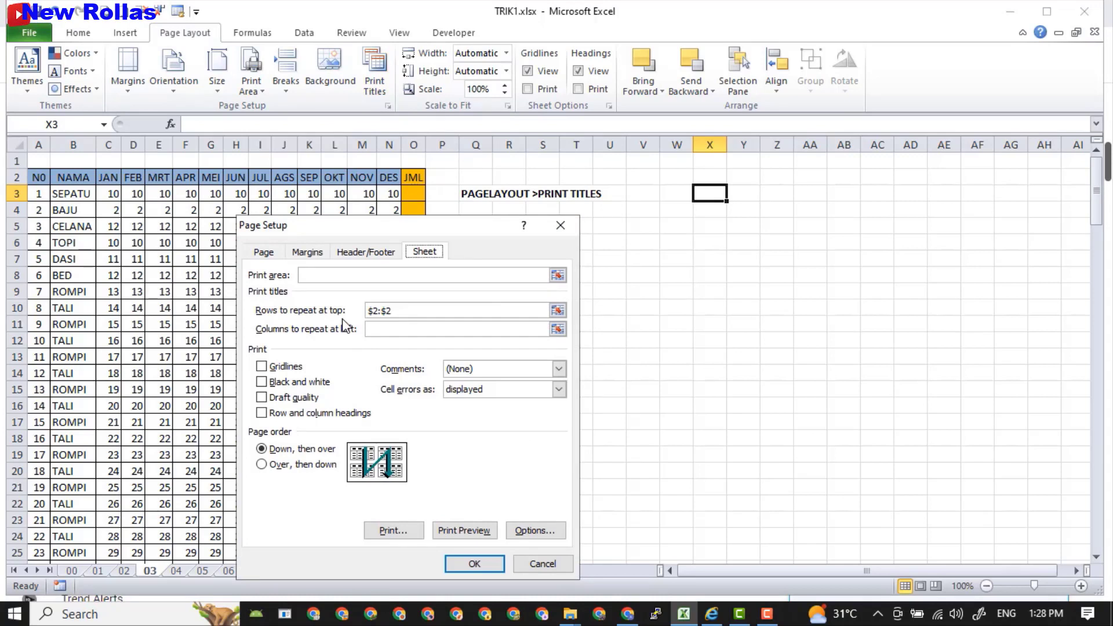
left_click(394, 313)
left_click(23, 177)
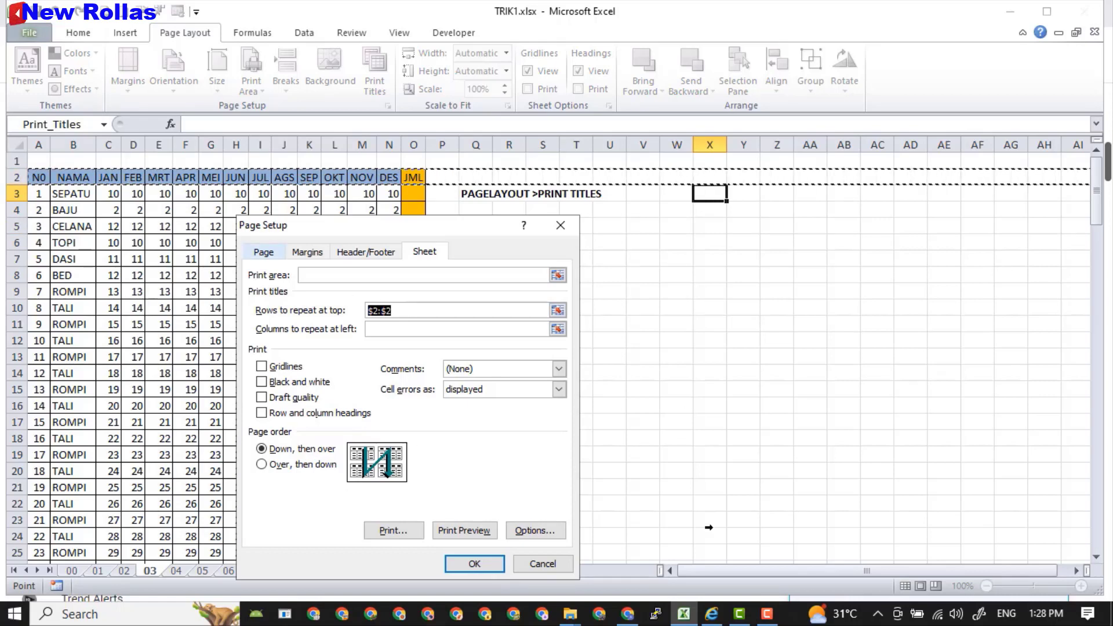
left_click(488, 559)
key("ctrl+Page_Down")
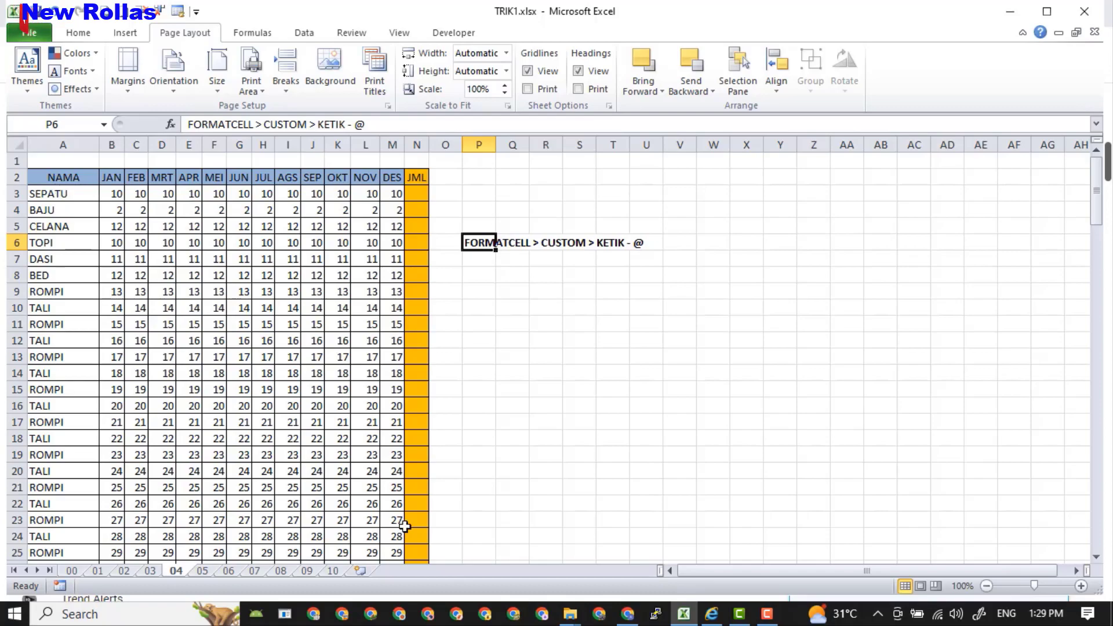
Type a manual '- before SEPATU in A3, then undo it.
left_click(54, 194)
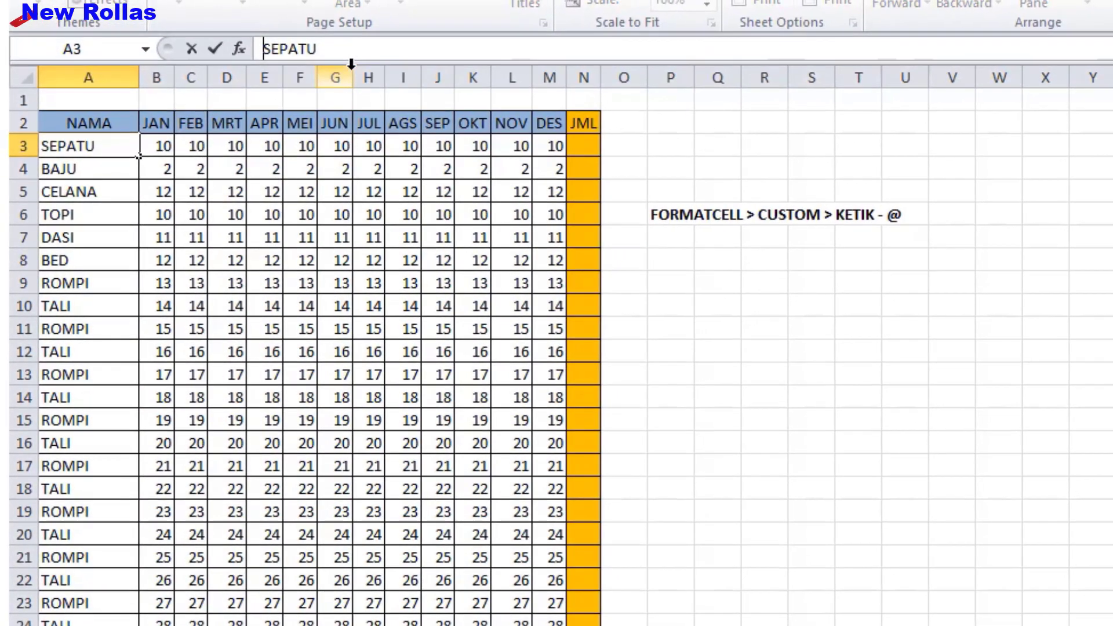
type("'-")
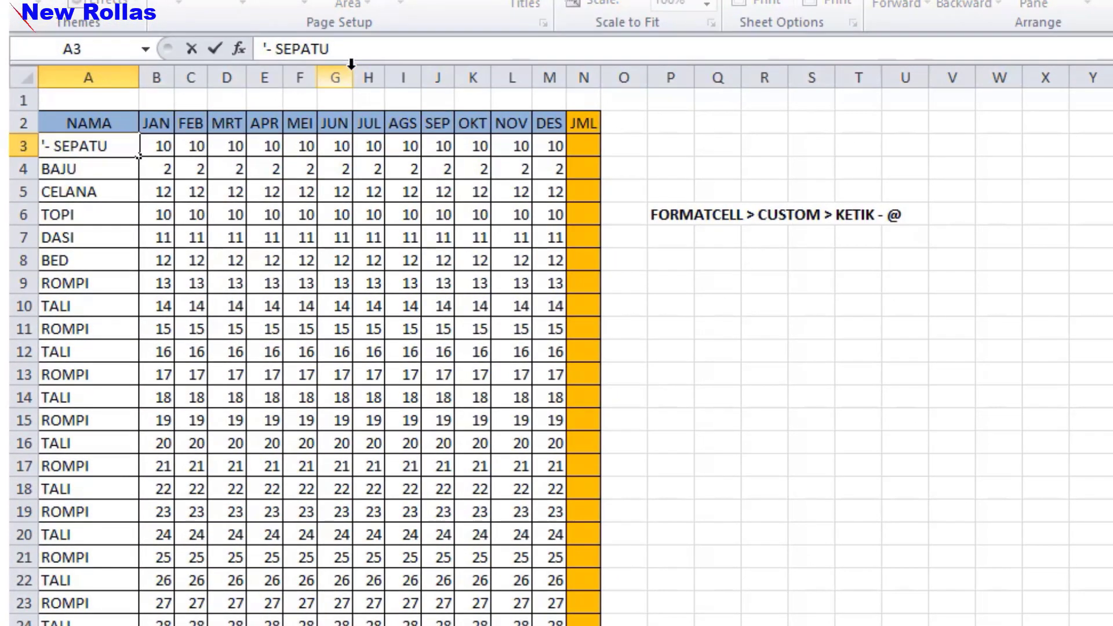
key("Return")
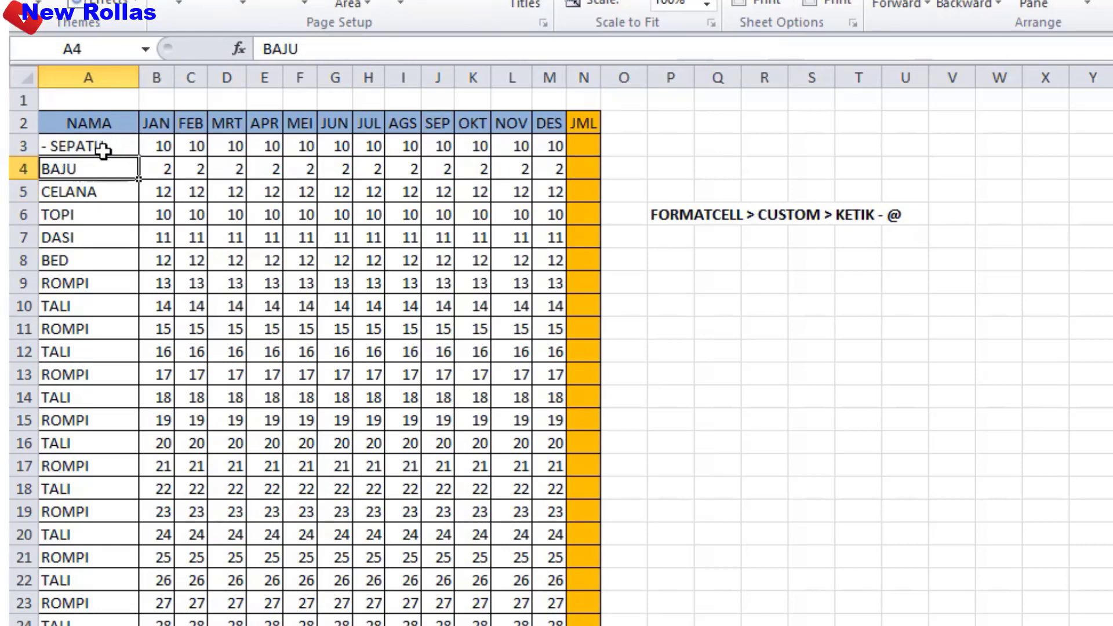
left_click(132, 147)
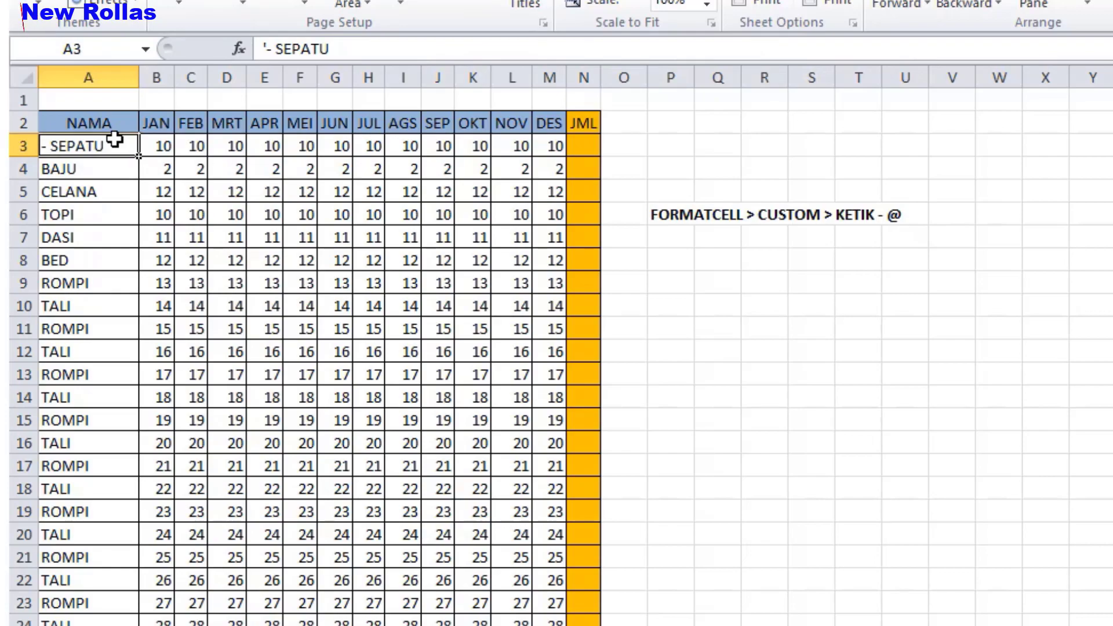
key("ctrl+z")
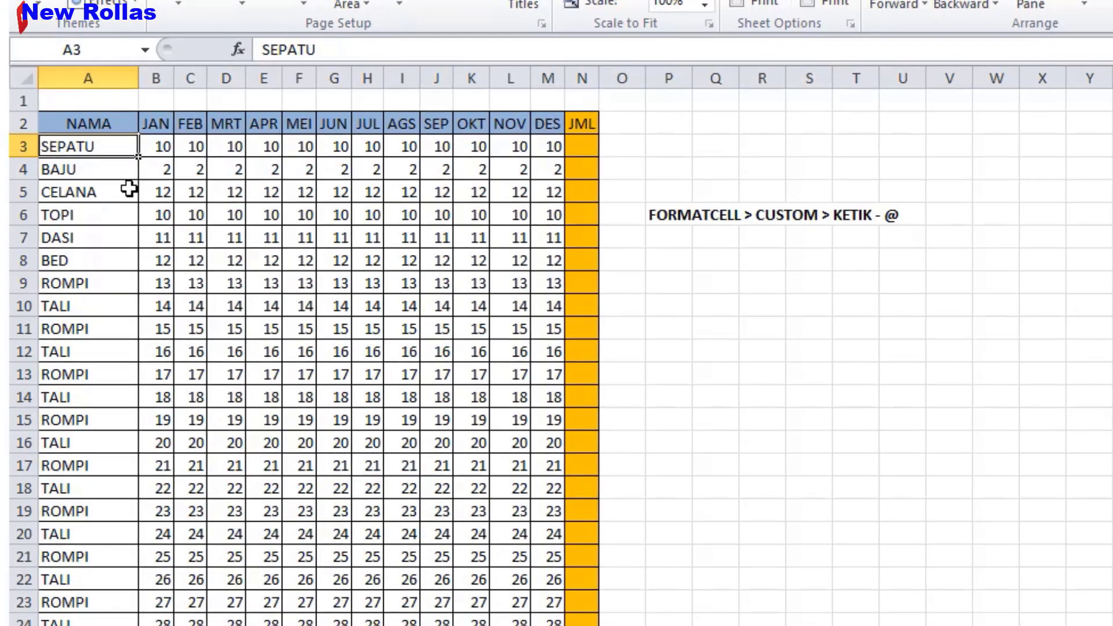
Select the item names A3:A142 in column A.
left_click_drag(103, 159, 87, 516)
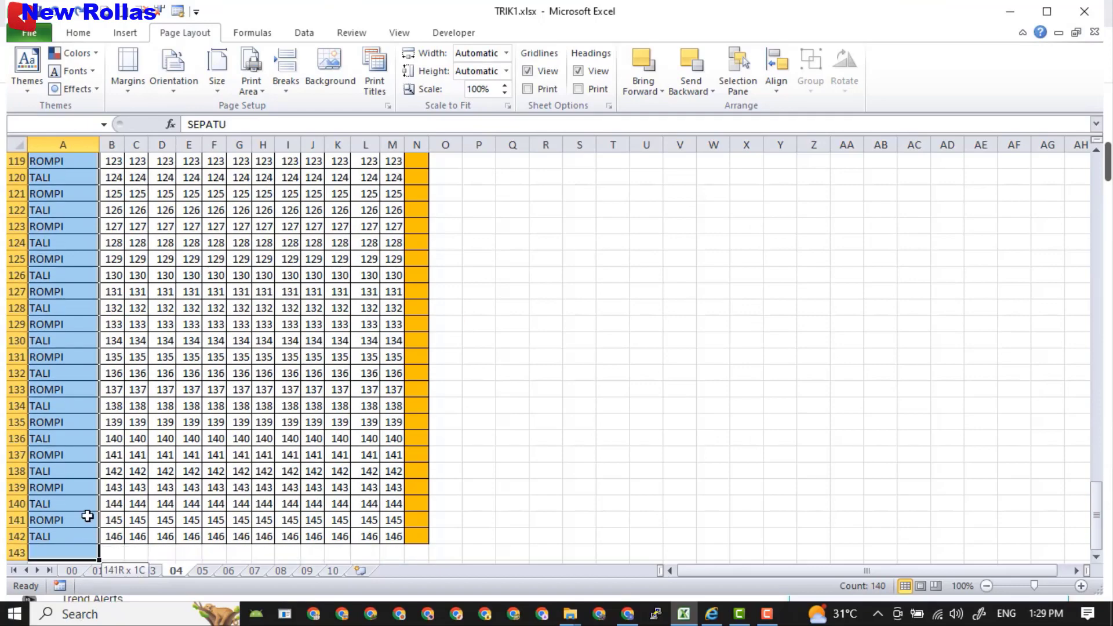
left_click_drag(83, 579, 93, 214)
scroll(705, 335, "up", 5)
scroll(705, 335, "up", 20)
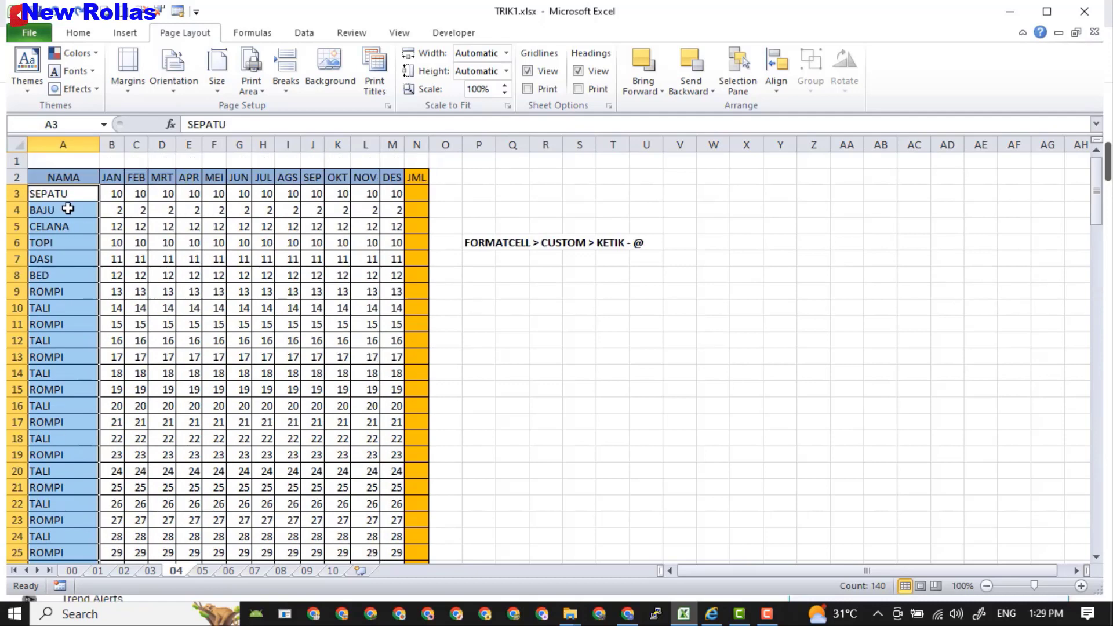
Replace General with the custom format '- @' on the item names, then go to sheet 05.
right_click(68, 208)
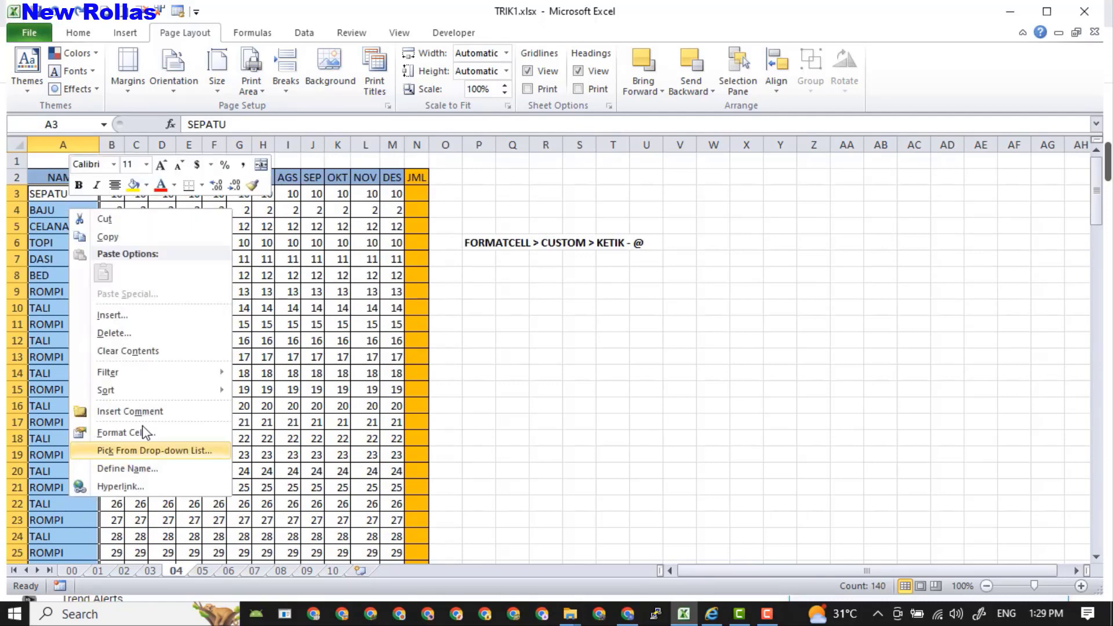
left_click(130, 434)
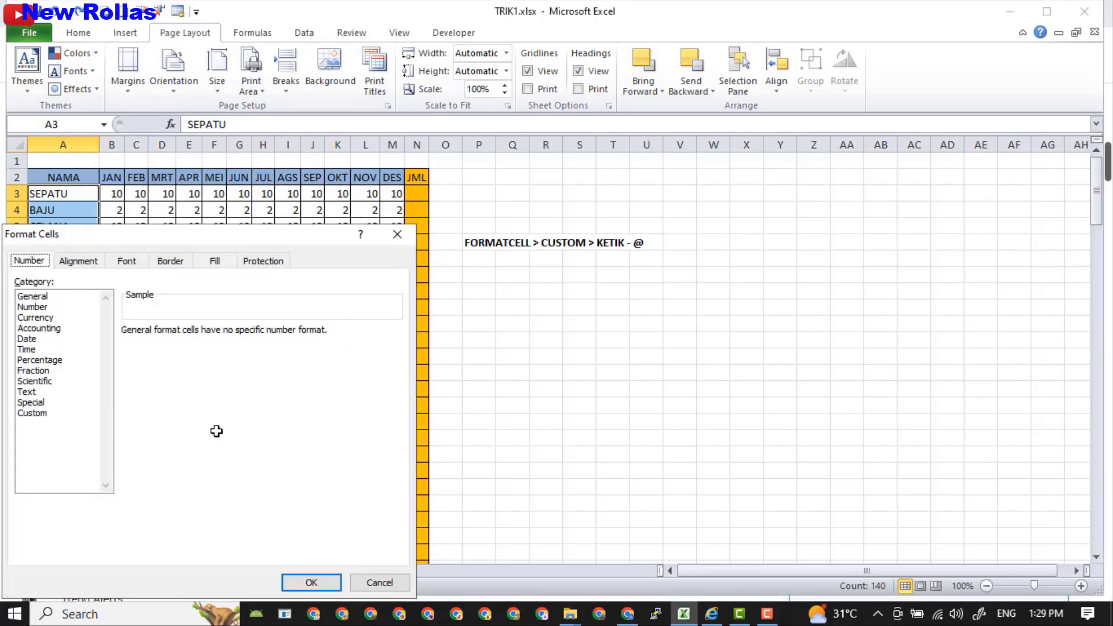
left_click(31, 413)
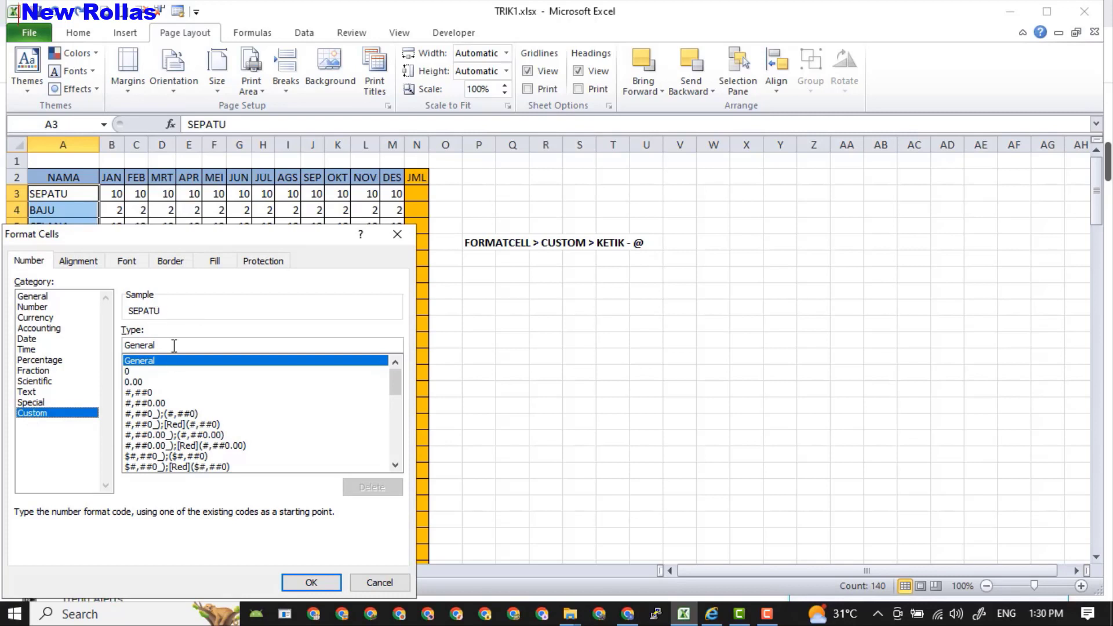
left_click_drag(174, 345, 106, 347)
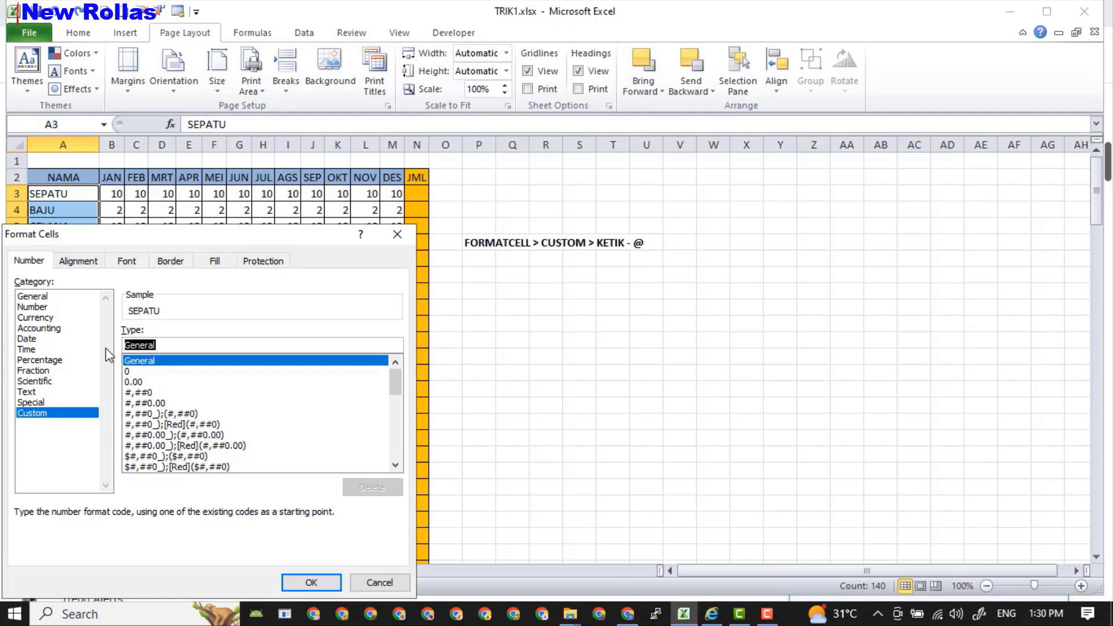
type("-")
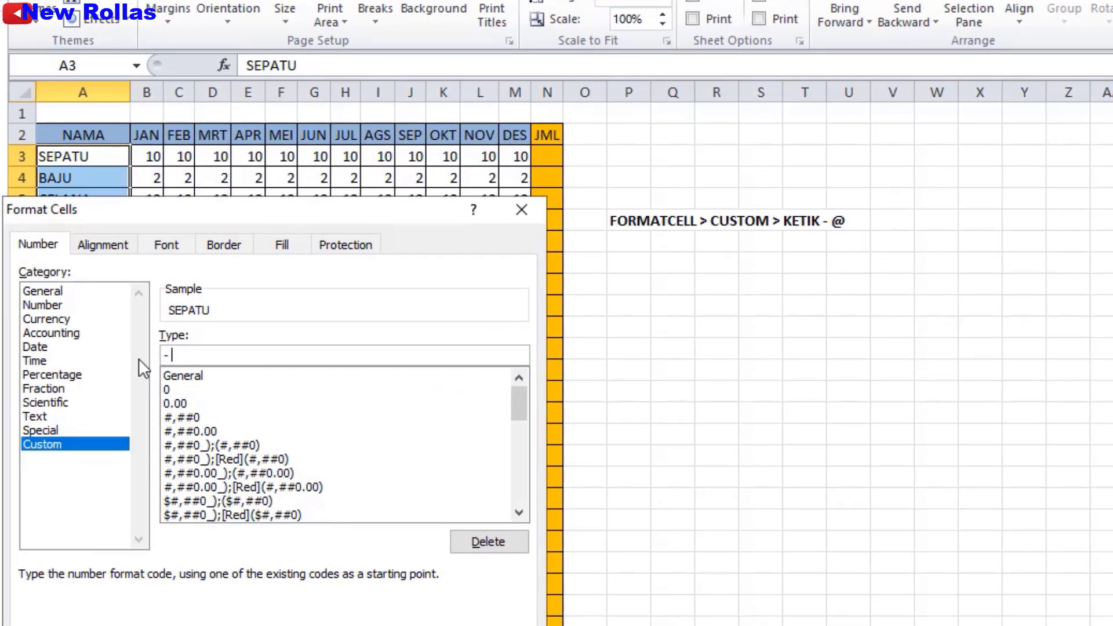
type("@")
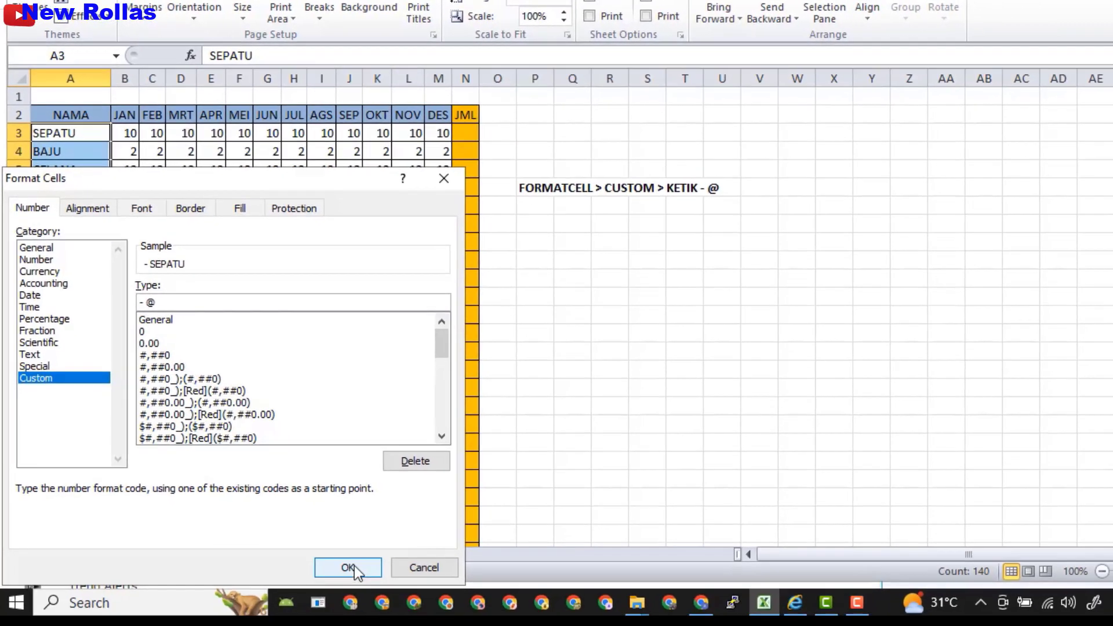
left_click(348, 566)
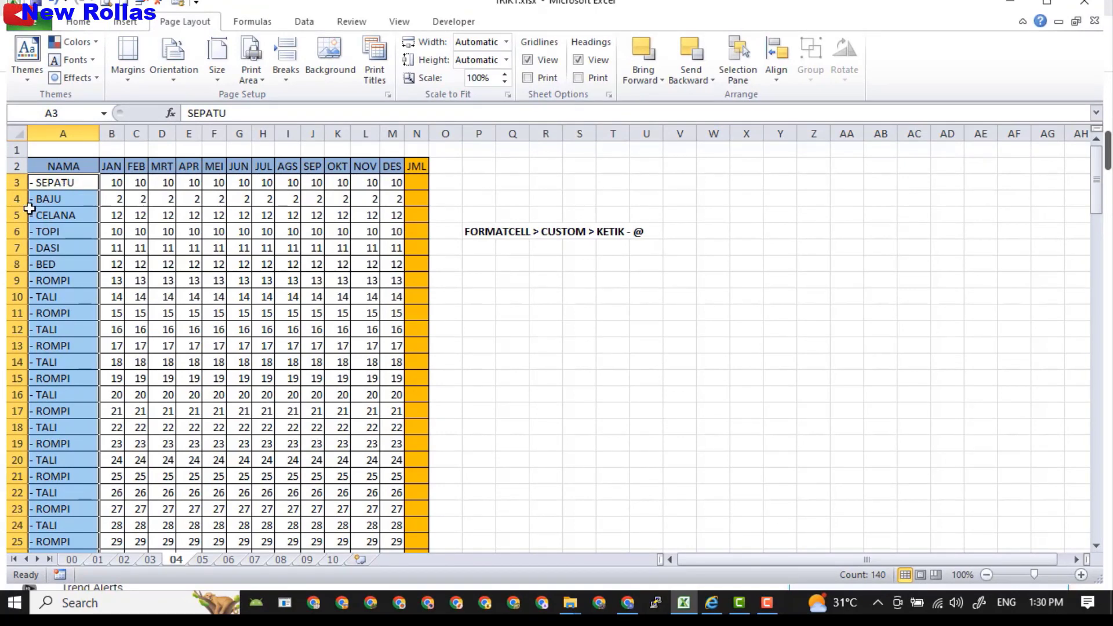
left_click(202, 559)
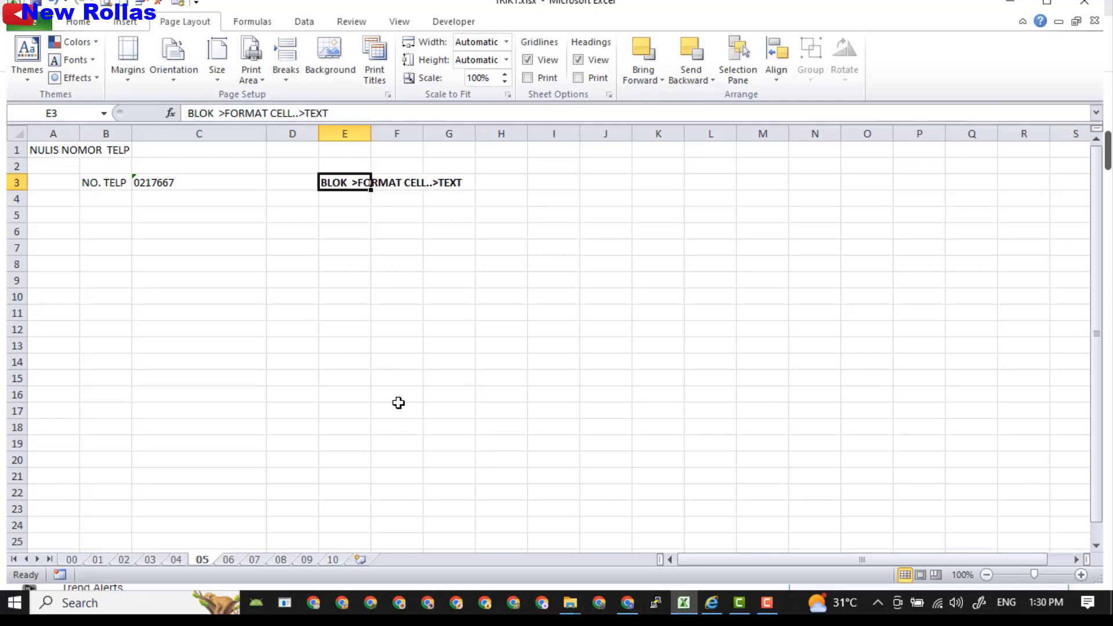
Enter 0812 in C3 and see it display as 812, then clear C3 and select column C.
left_click(189, 183)
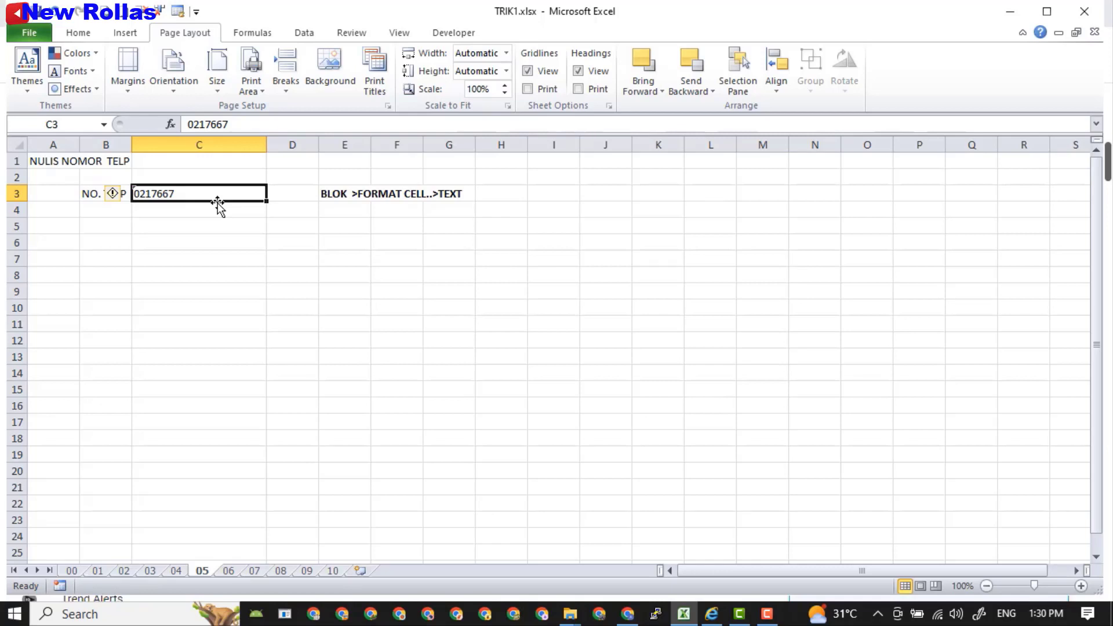
key("BackSpace")
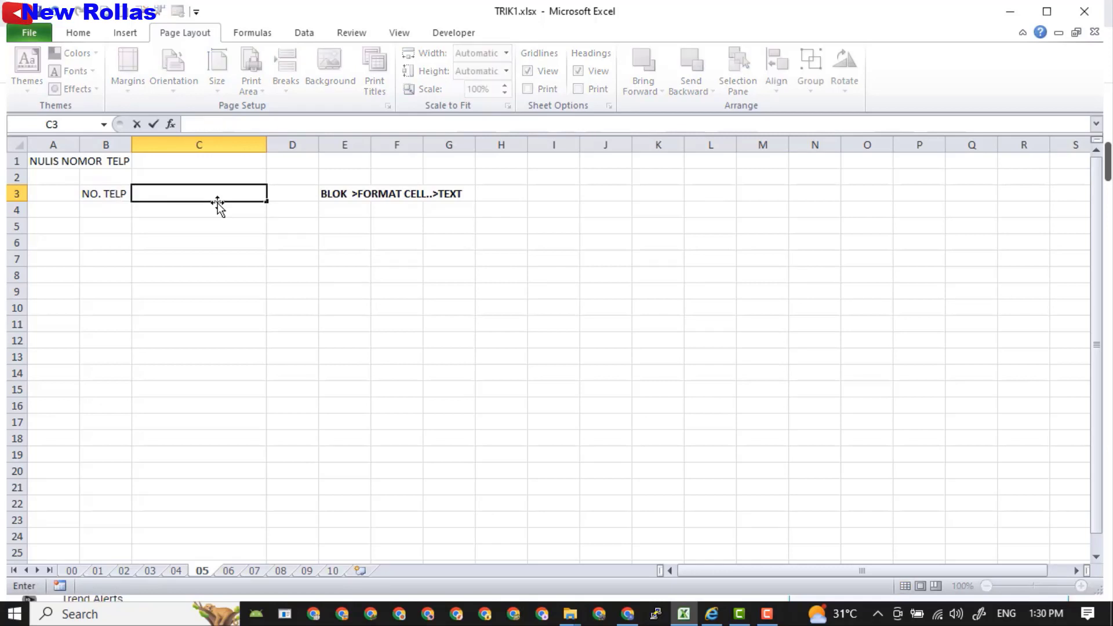
type("0812")
key("Return")
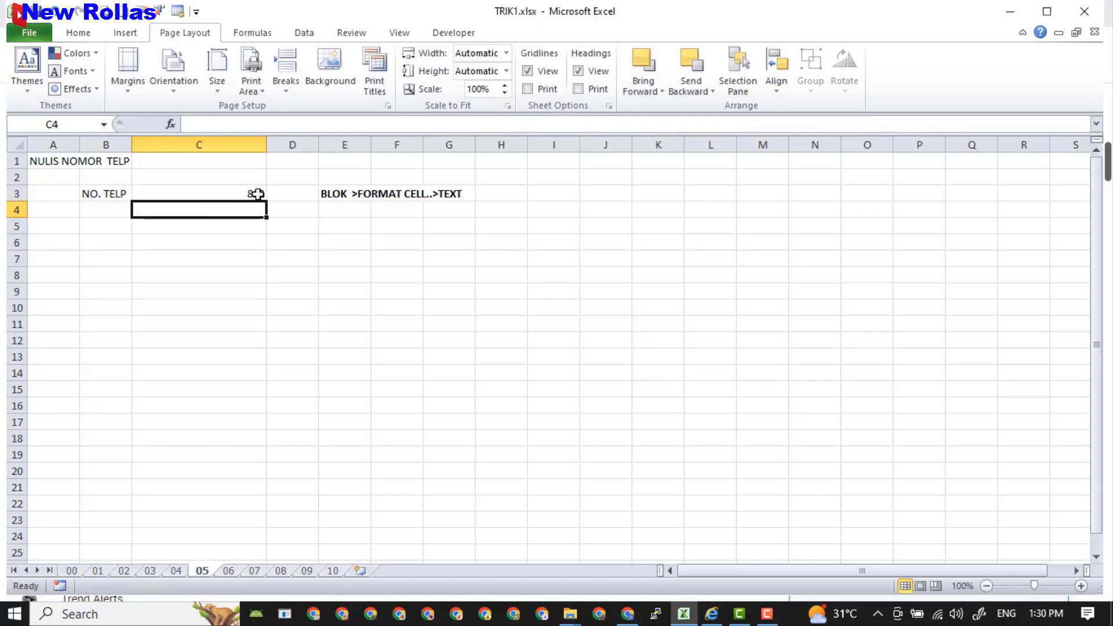
left_click(253, 193)
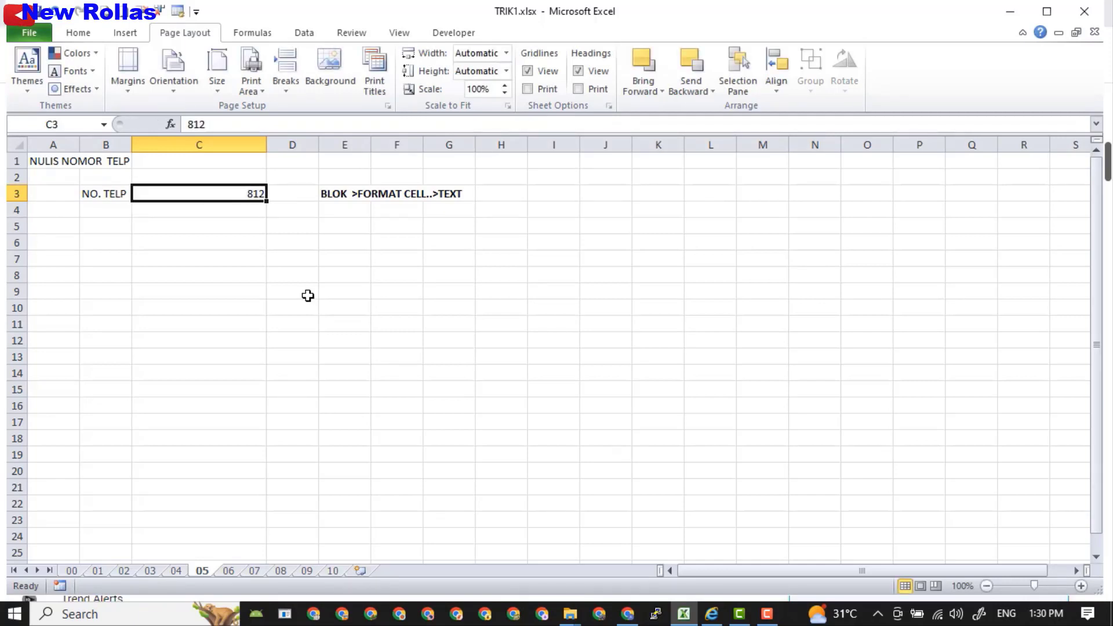
key("Delete")
left_click(184, 143)
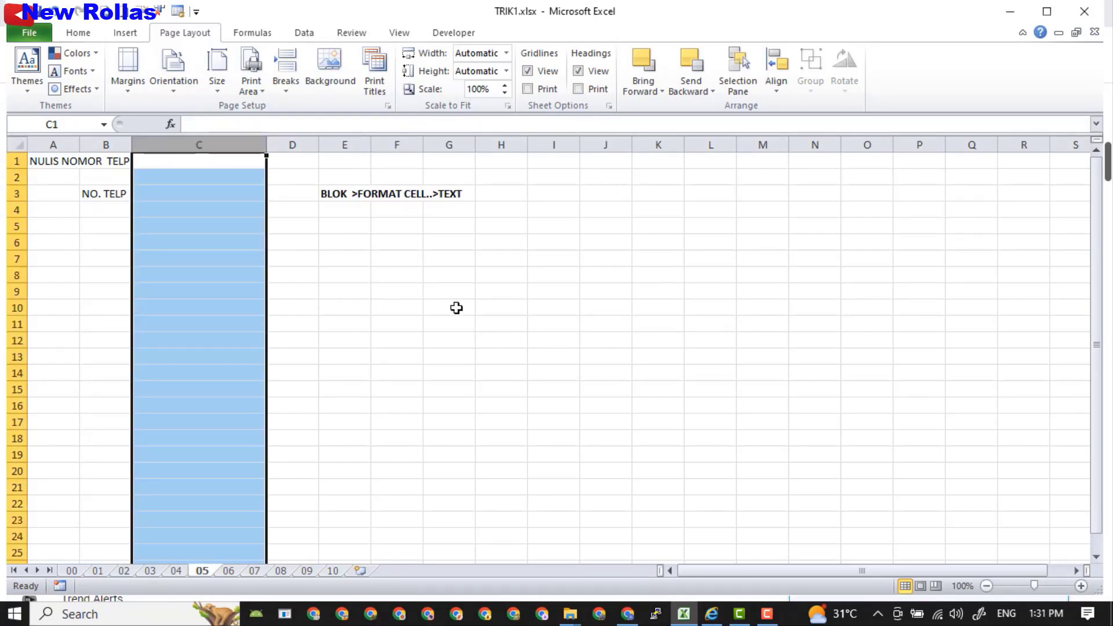
Format column C as Text.
right_click(186, 283)
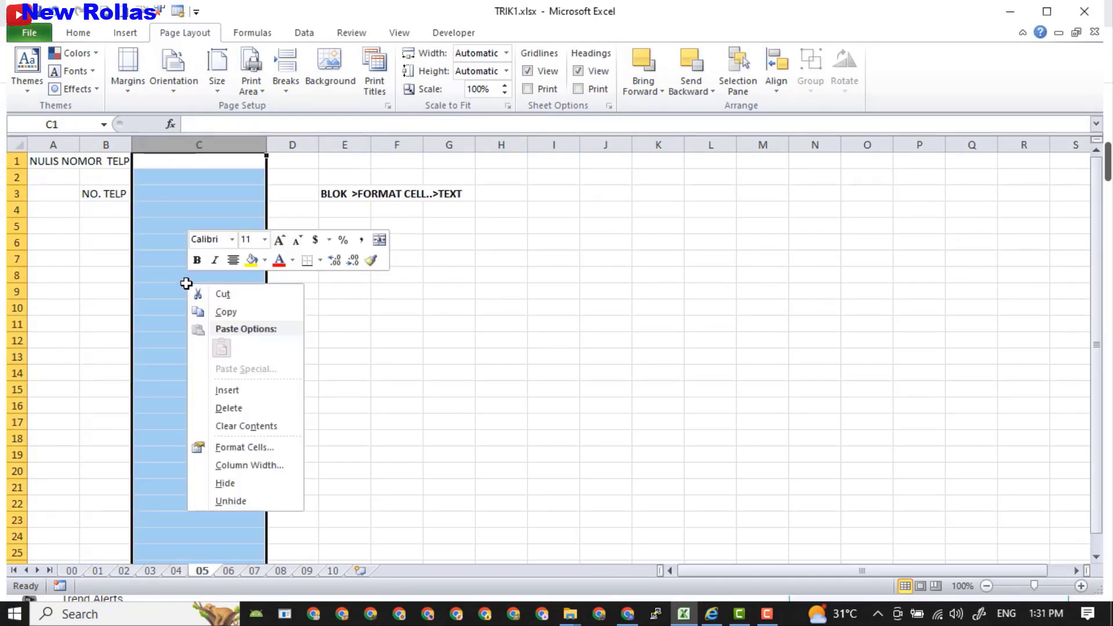
left_click(267, 450)
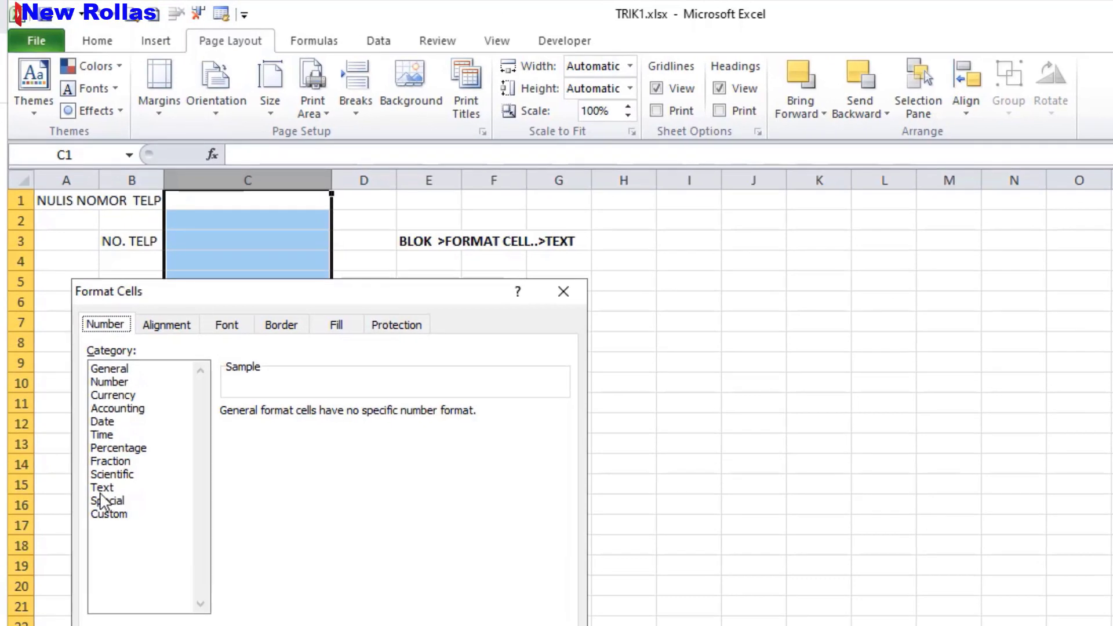
left_click(104, 486)
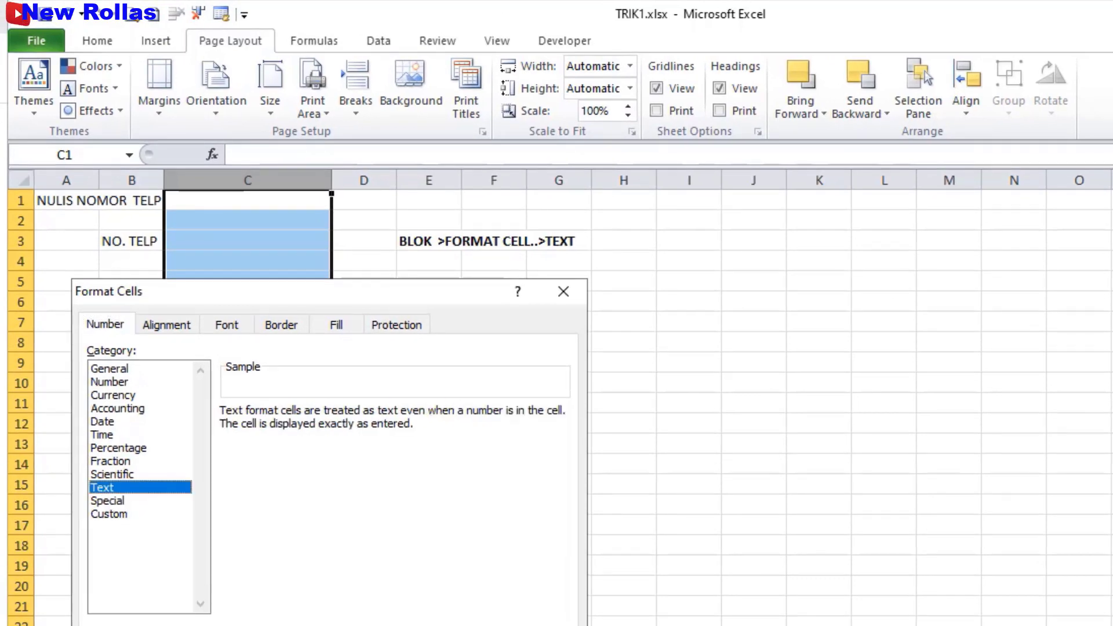
key("Return")
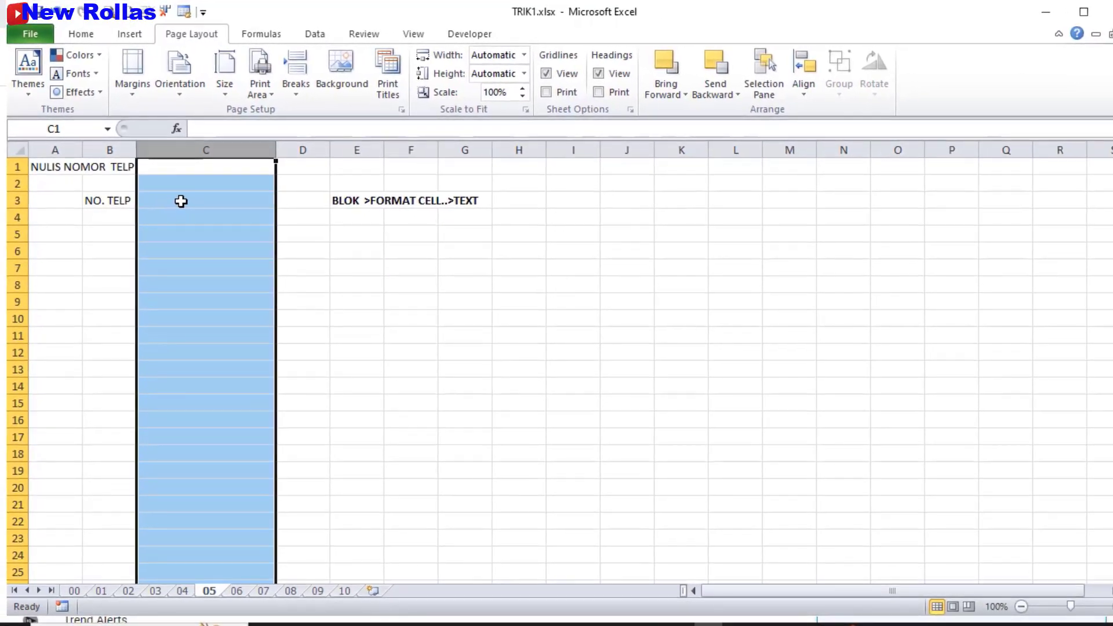
left_click(216, 240)
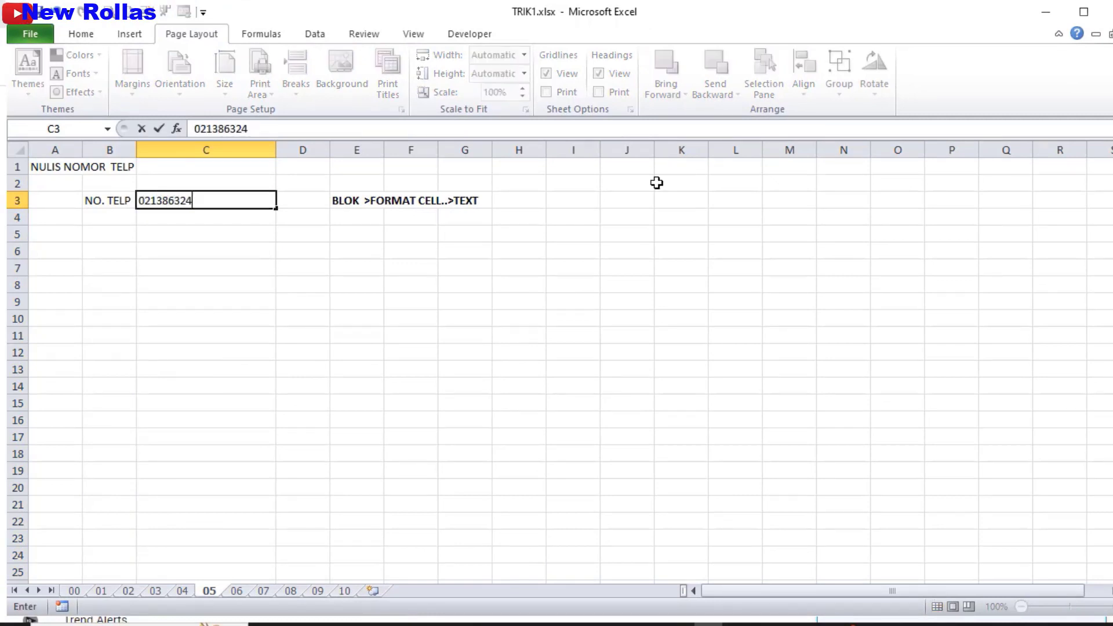
key("Return")
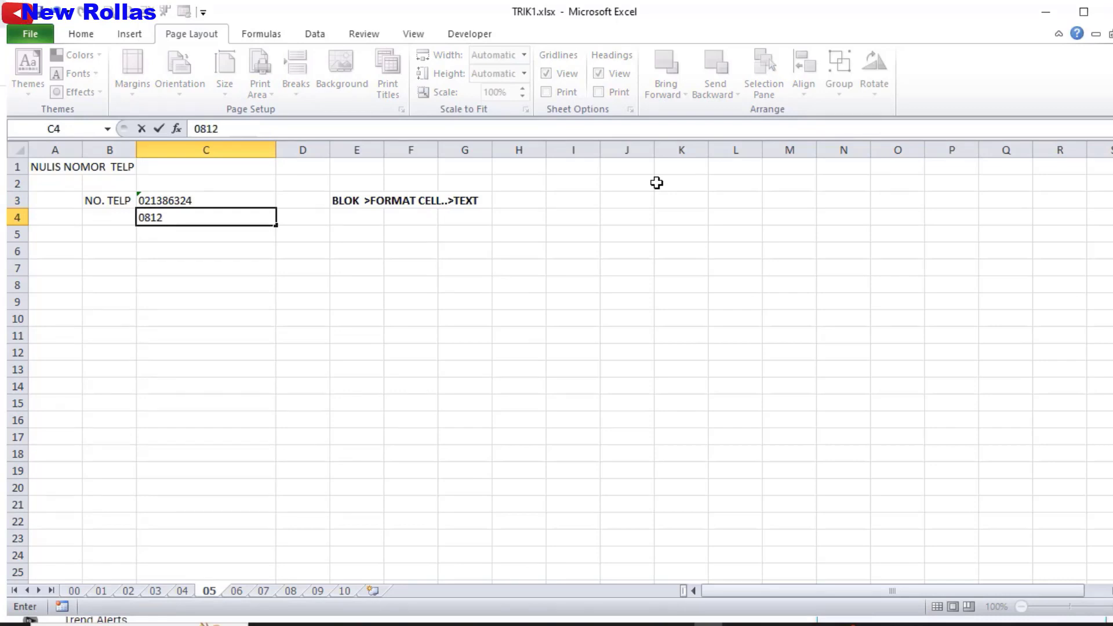
key("Return")
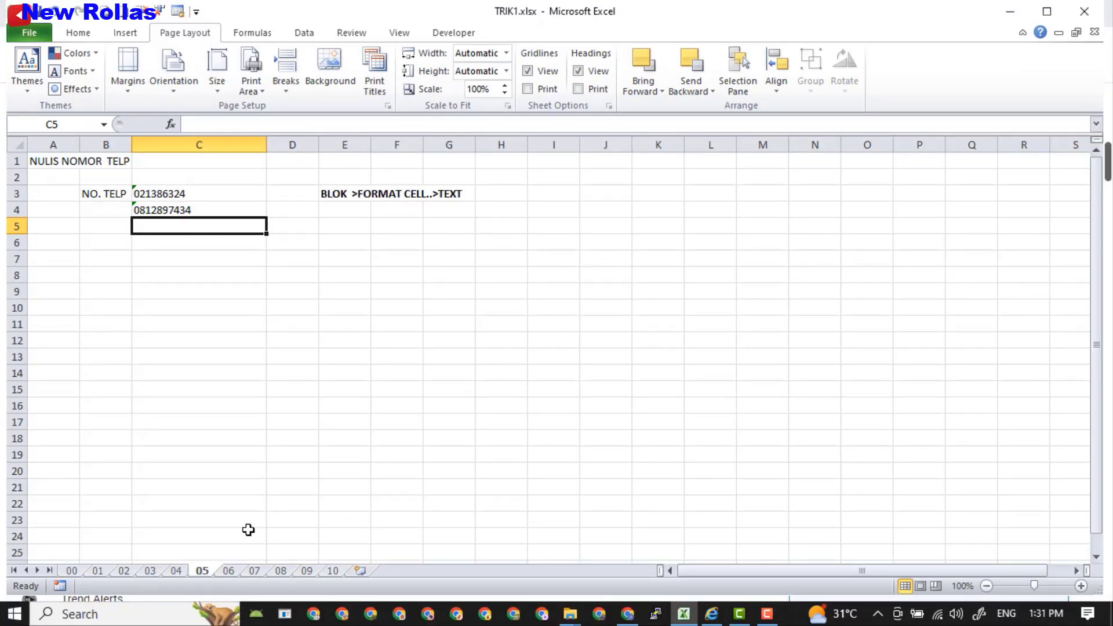
On sheet 06, give the NO. TELP numbers C7:C22 the custom format "0"#.
left_click(229, 571)
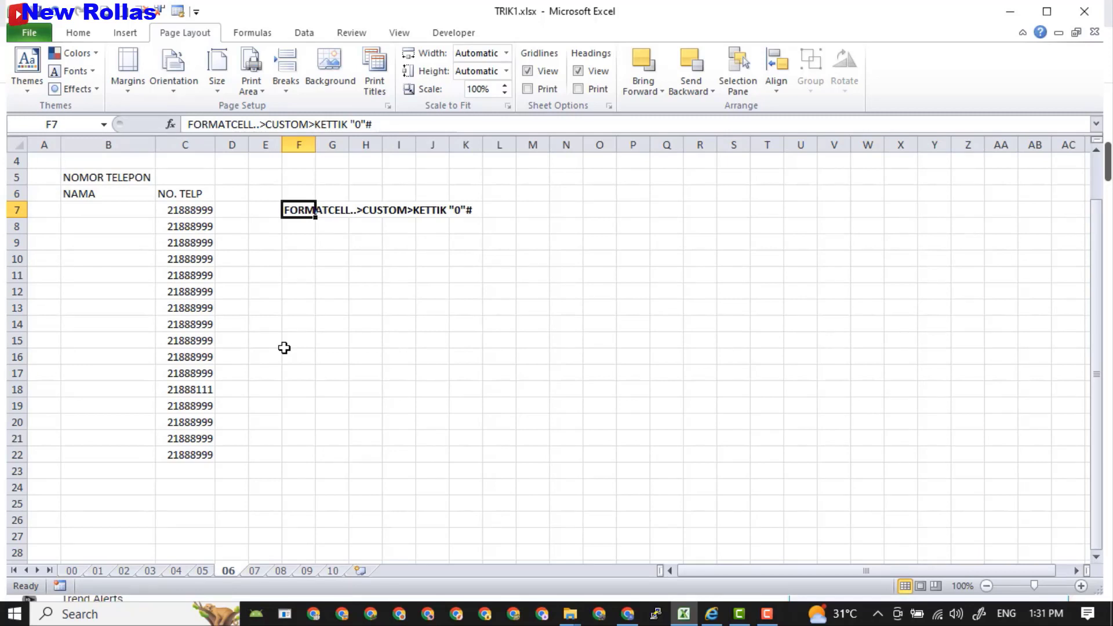
left_click_drag(186, 215, 169, 455)
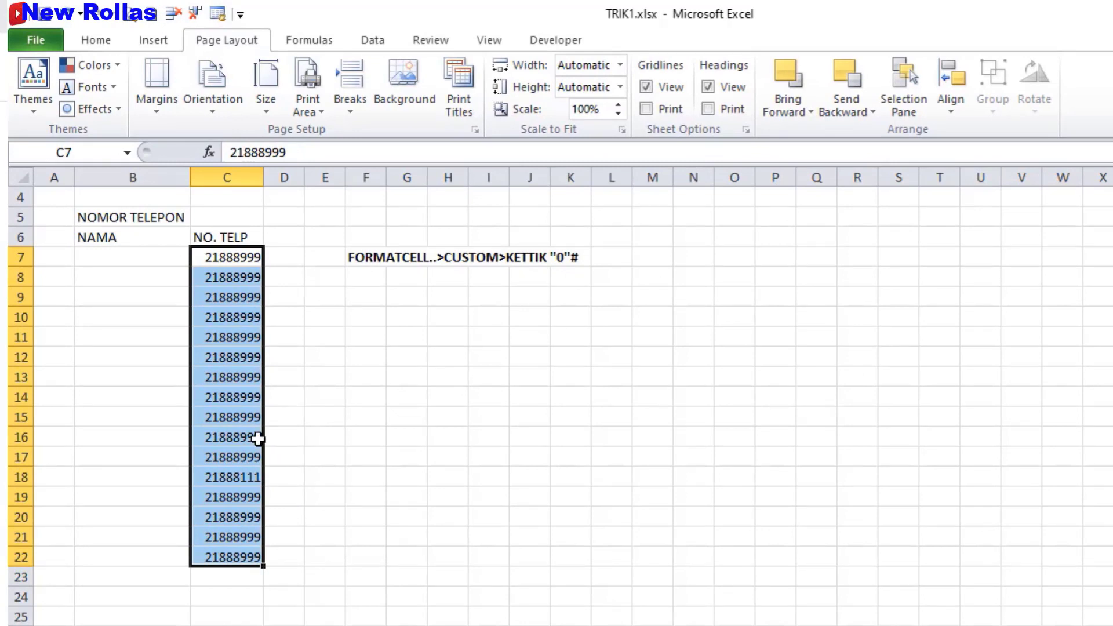
right_click(243, 426)
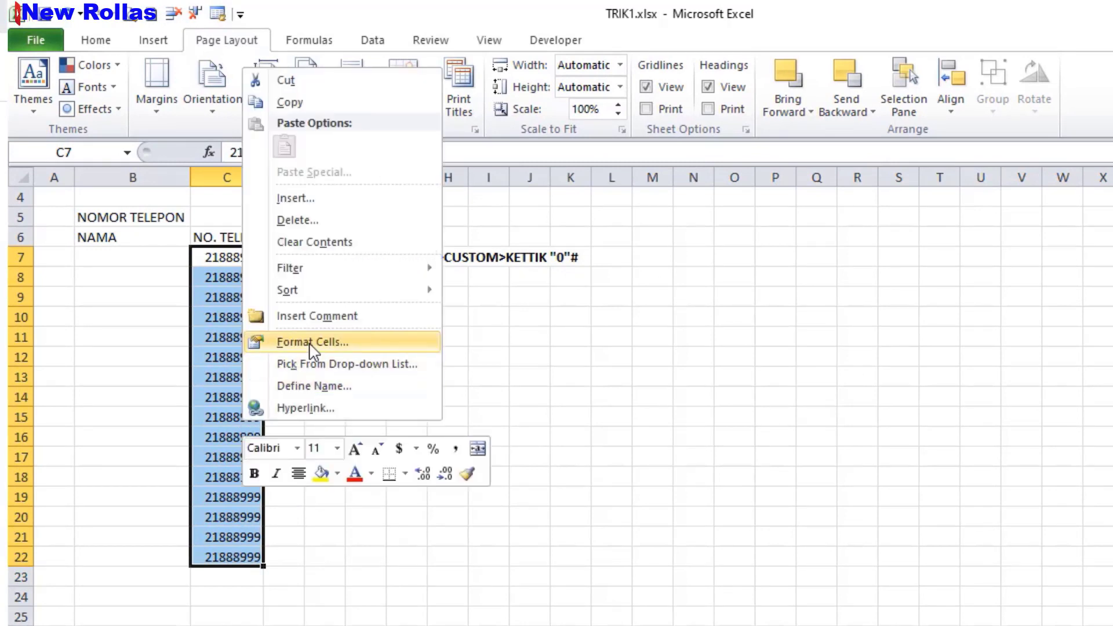
left_click(310, 343)
left_click_drag(340, 123, 524, 341)
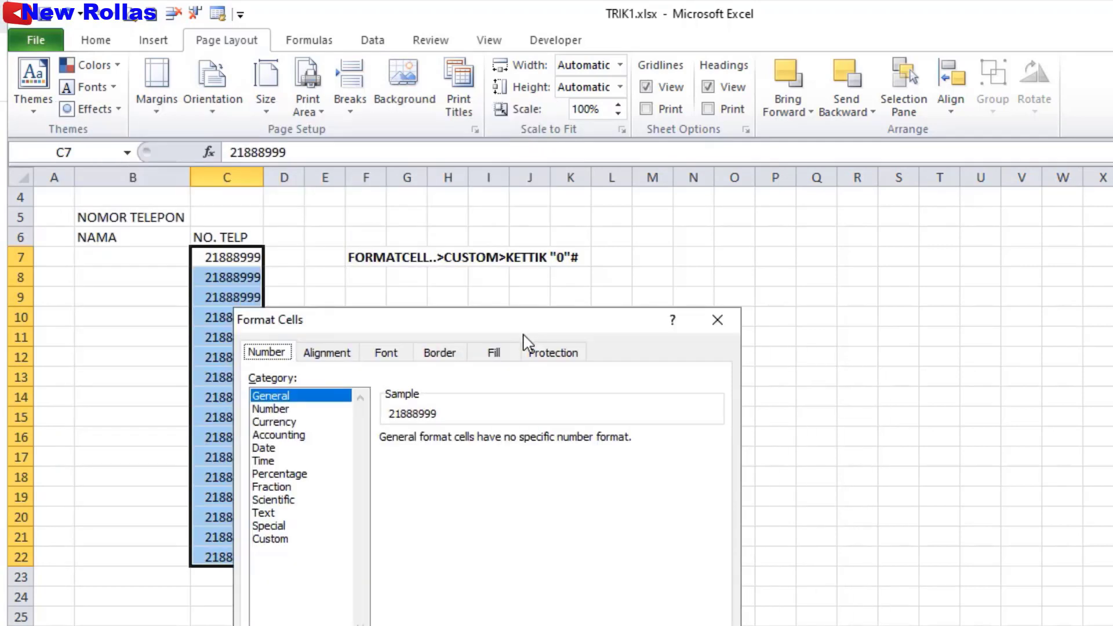
left_click(270, 540)
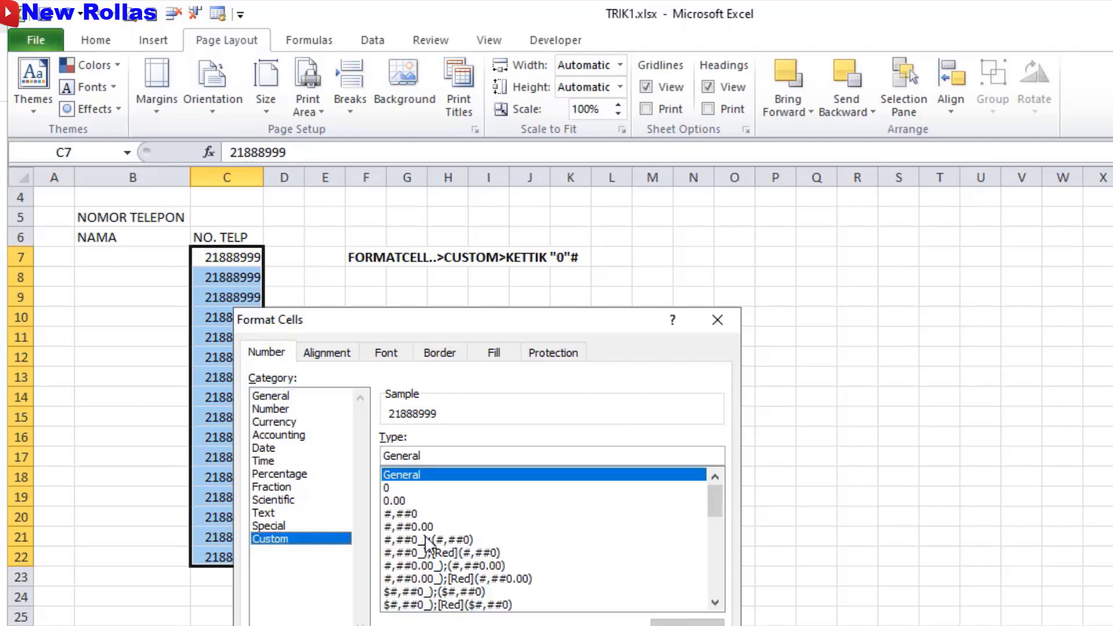
left_click_drag(428, 456, 378, 445)
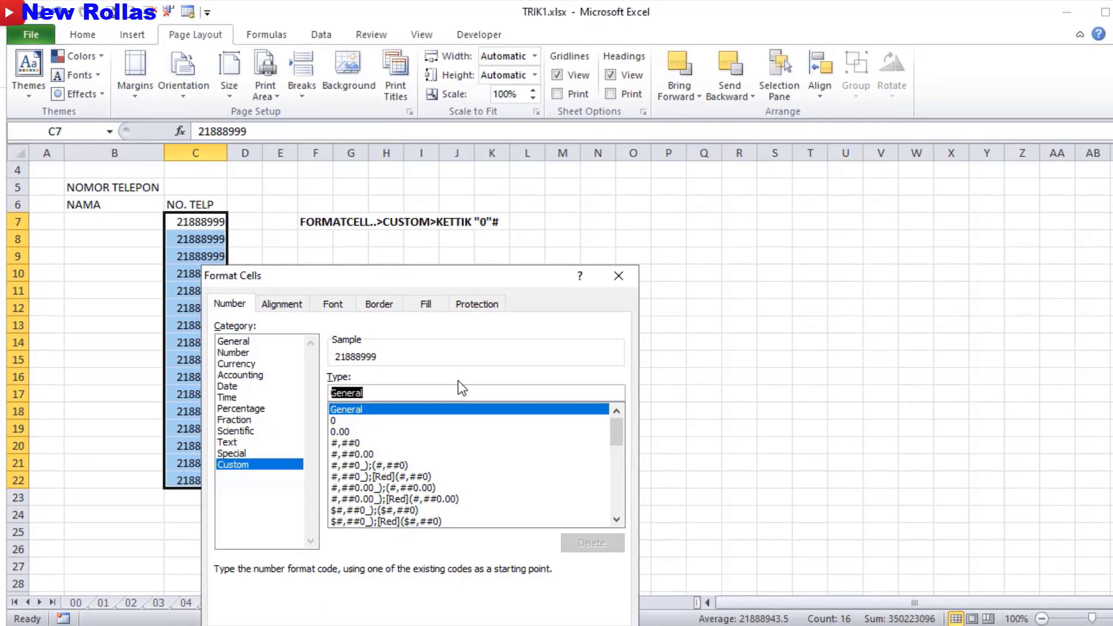
type("\"")
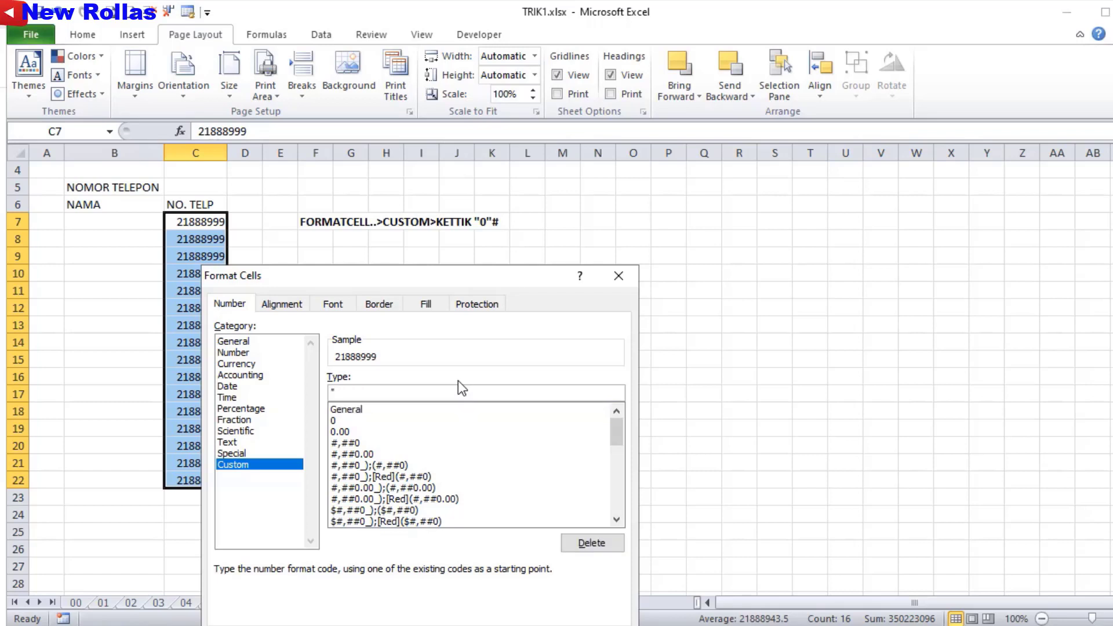
type("0\"")
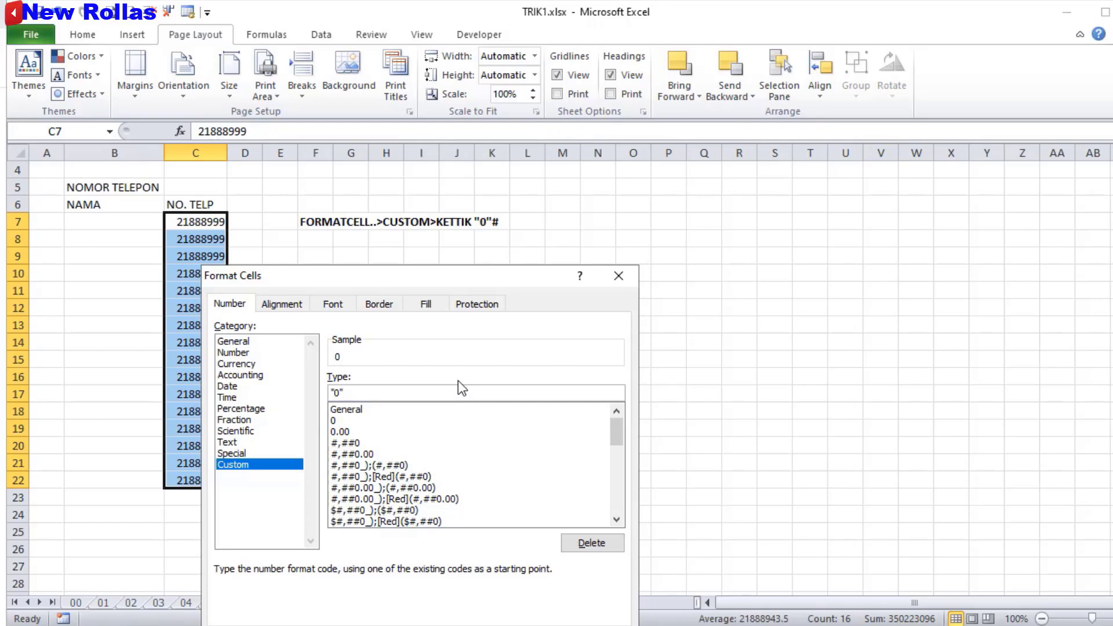
type("#")
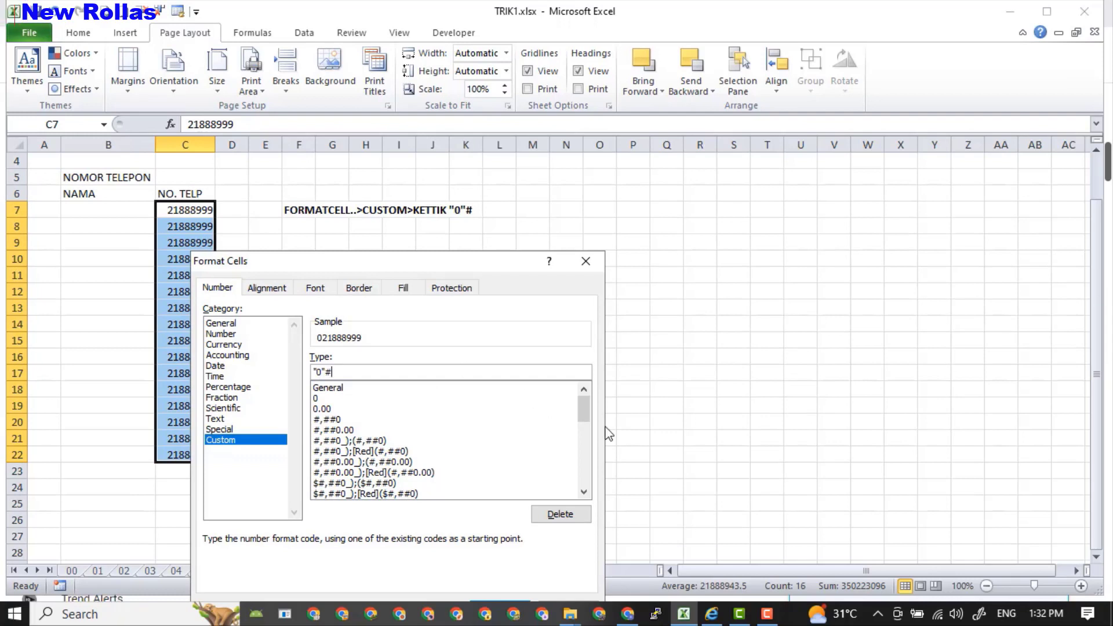
key("Return")
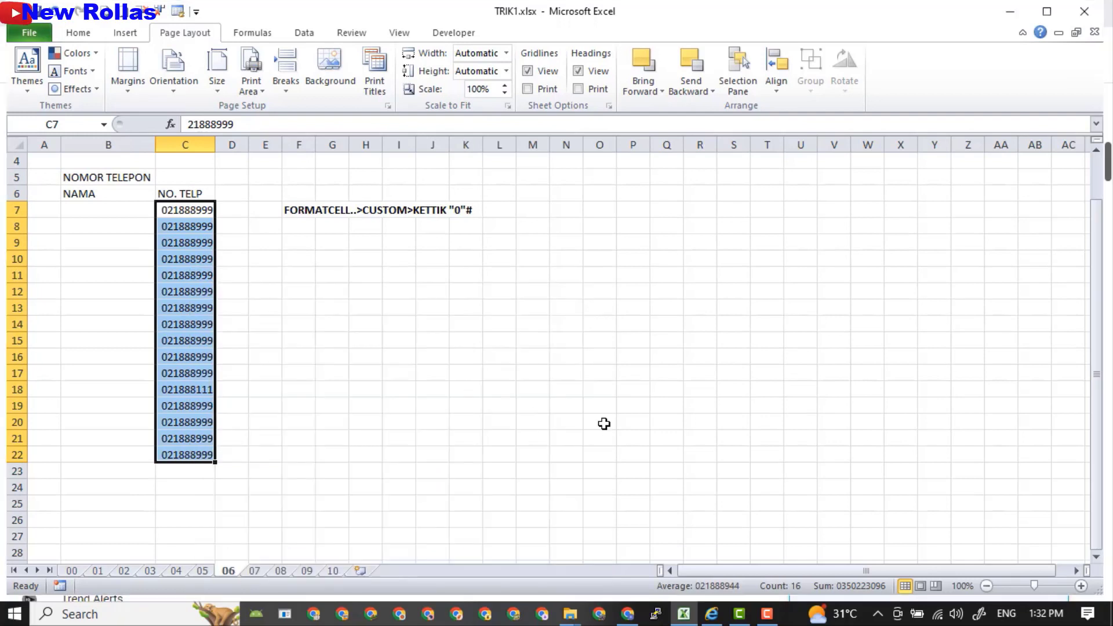
Inspect the stored value in C8, then go to sheet 07.
left_click(175, 211)
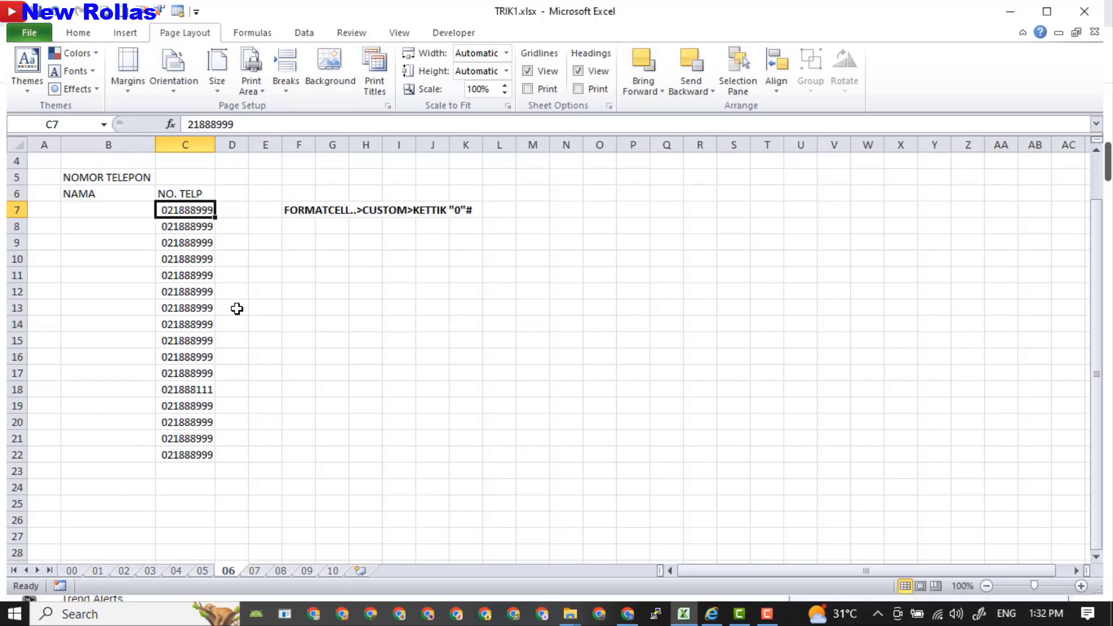
left_click(186, 229)
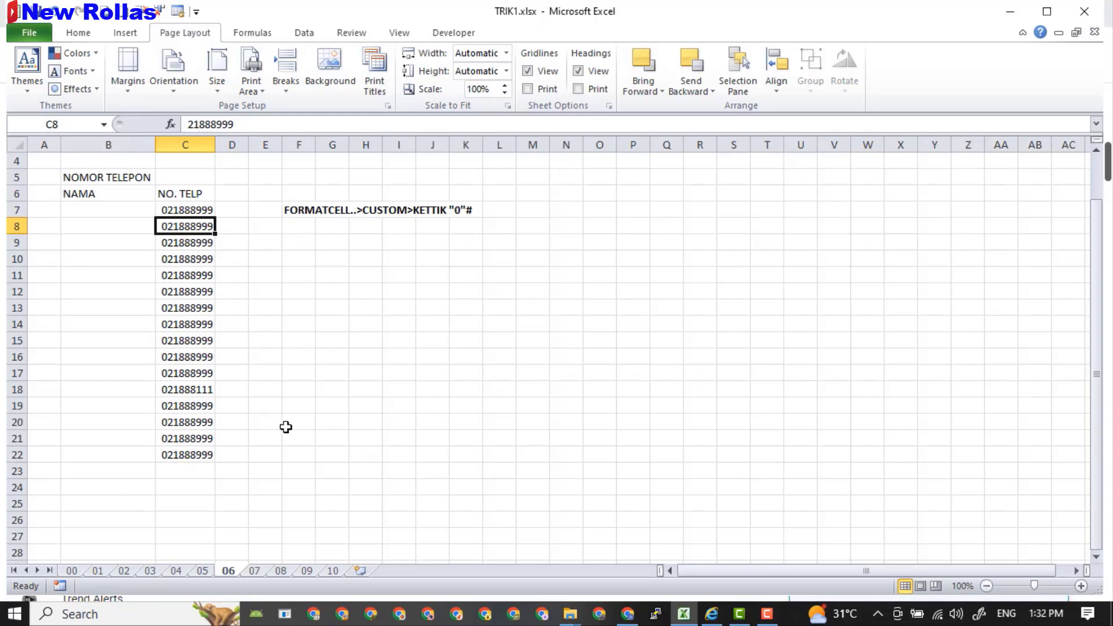
left_click(255, 571)
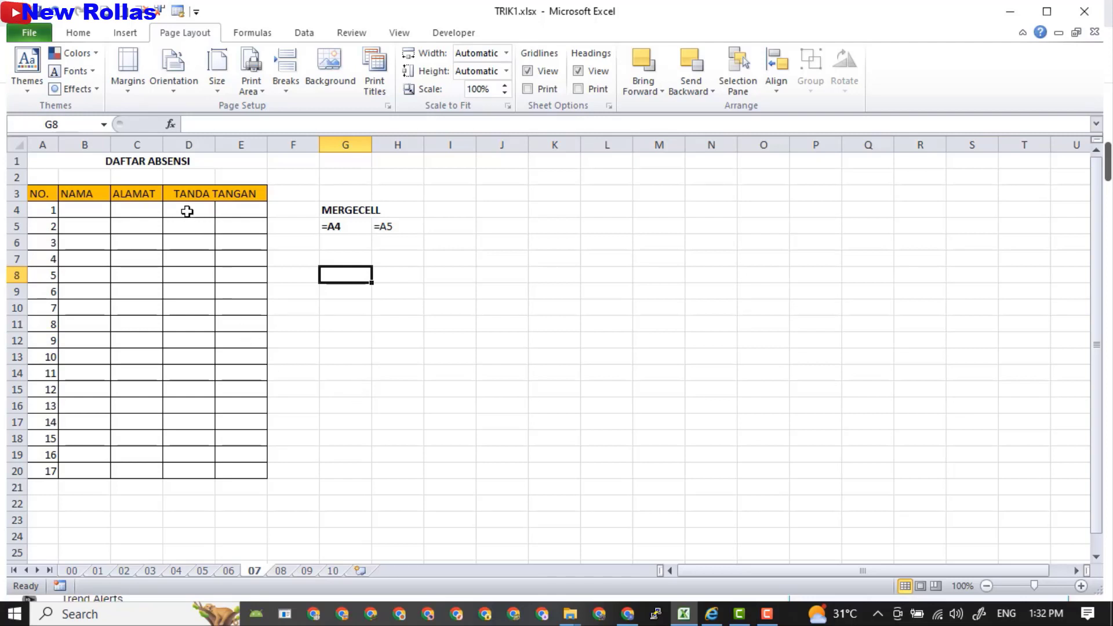
Merge & Center D4:D5 and E4:E5 under TANDA TANGAN.
left_click_drag(188, 214, 184, 225)
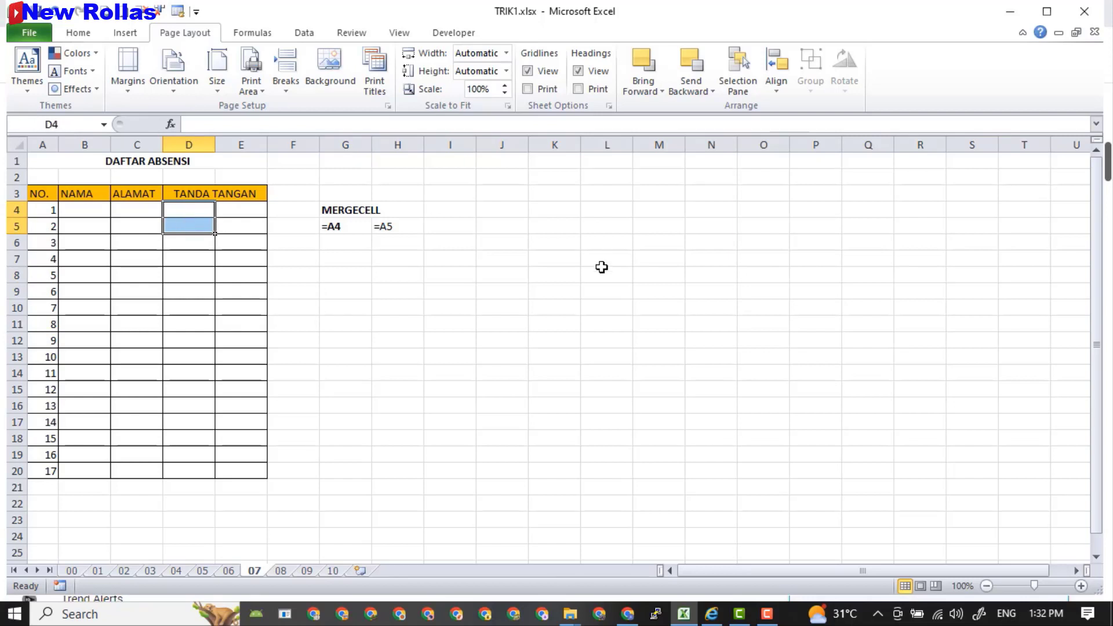
left_click(412, 389)
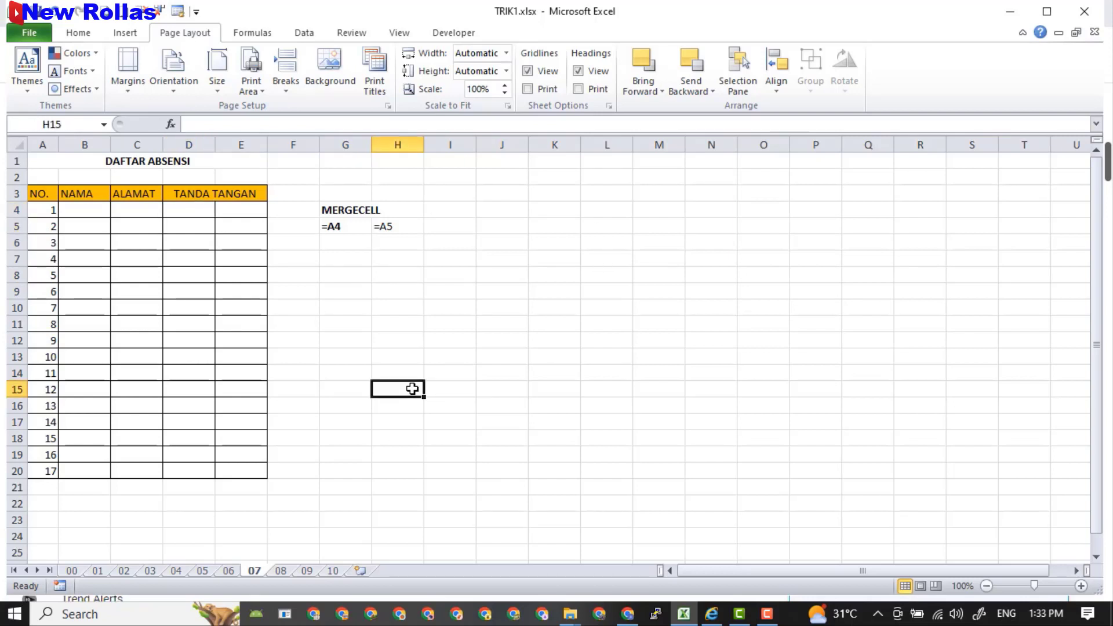
left_click(184, 210)
left_click_drag(185, 210, 185, 224)
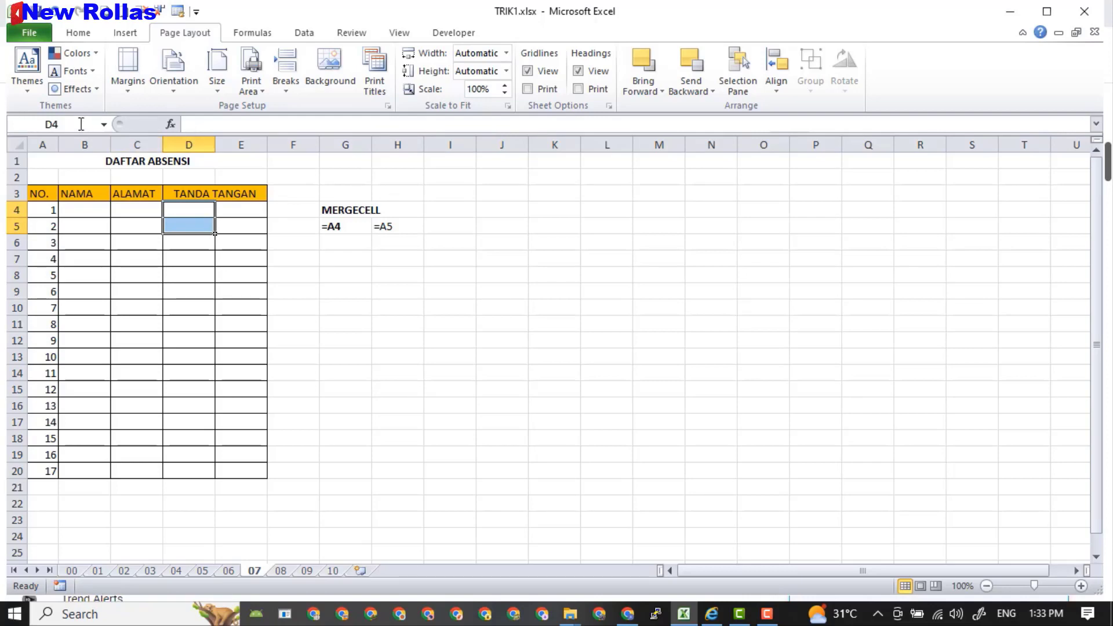
left_click(70, 34)
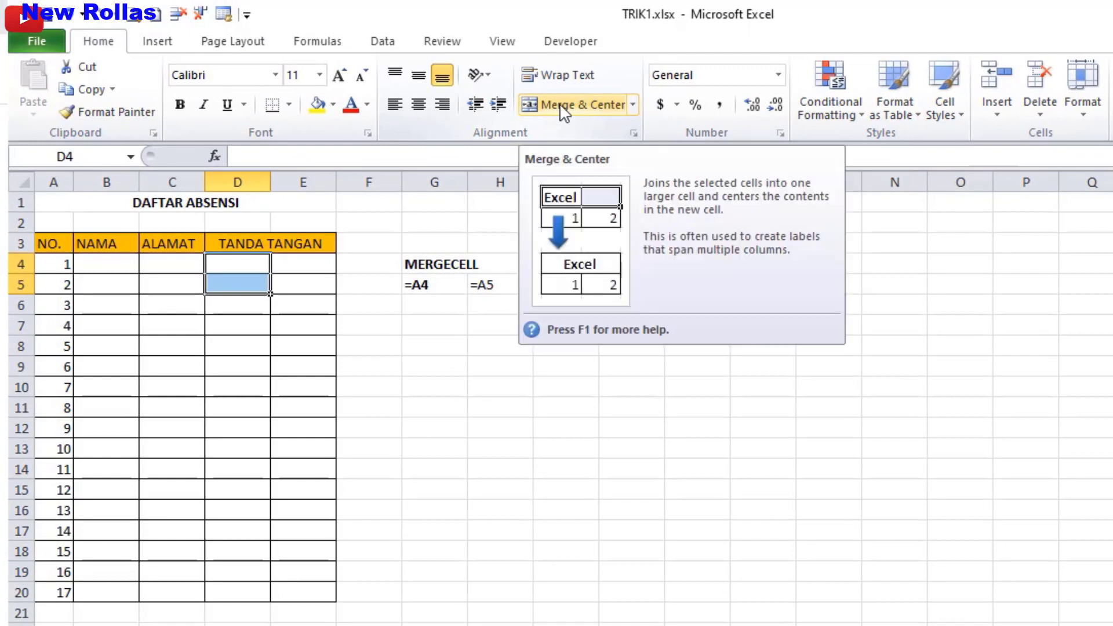
left_click(534, 100)
left_click_drag(306, 268, 305, 283)
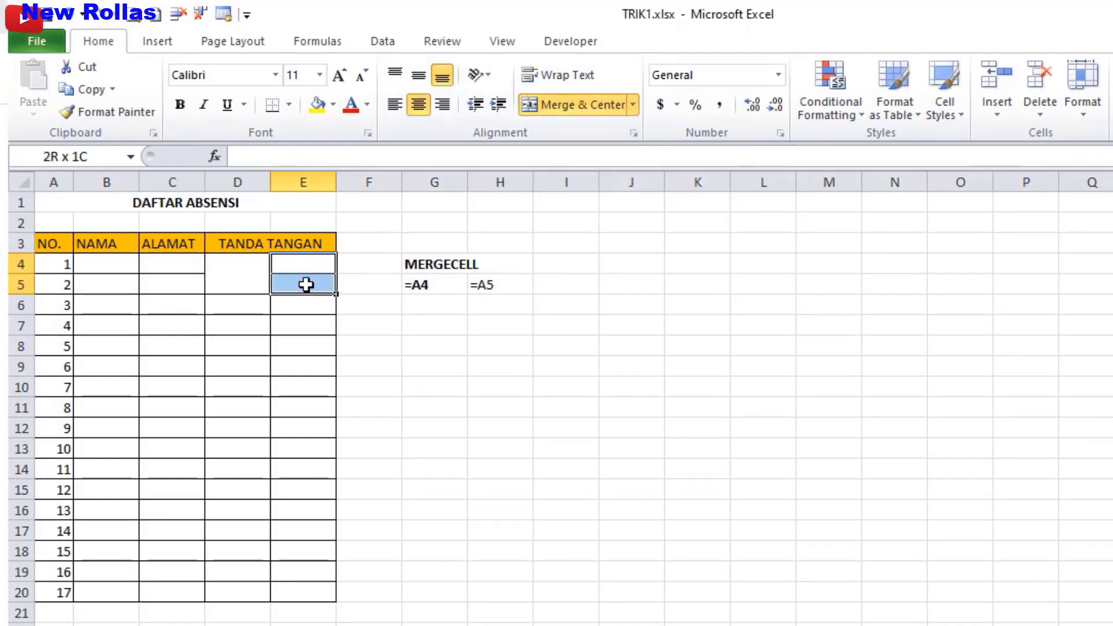
left_click(563, 108)
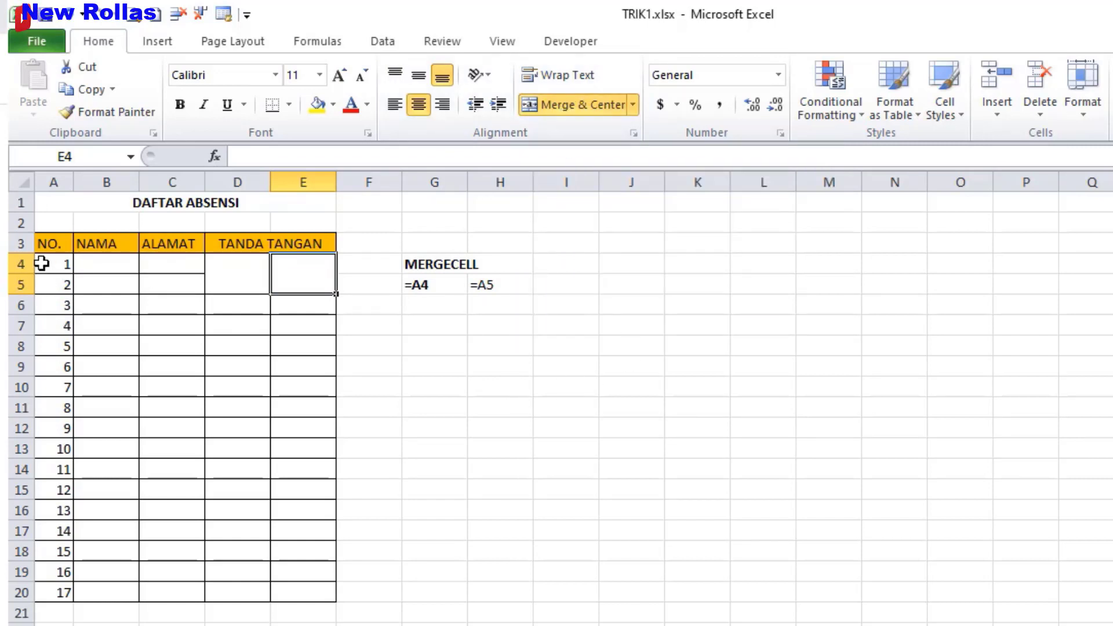
Enter sample text 'gfdsg' in B4 and start a formula with = in merged D4.
left_click_drag(42, 263, 54, 594)
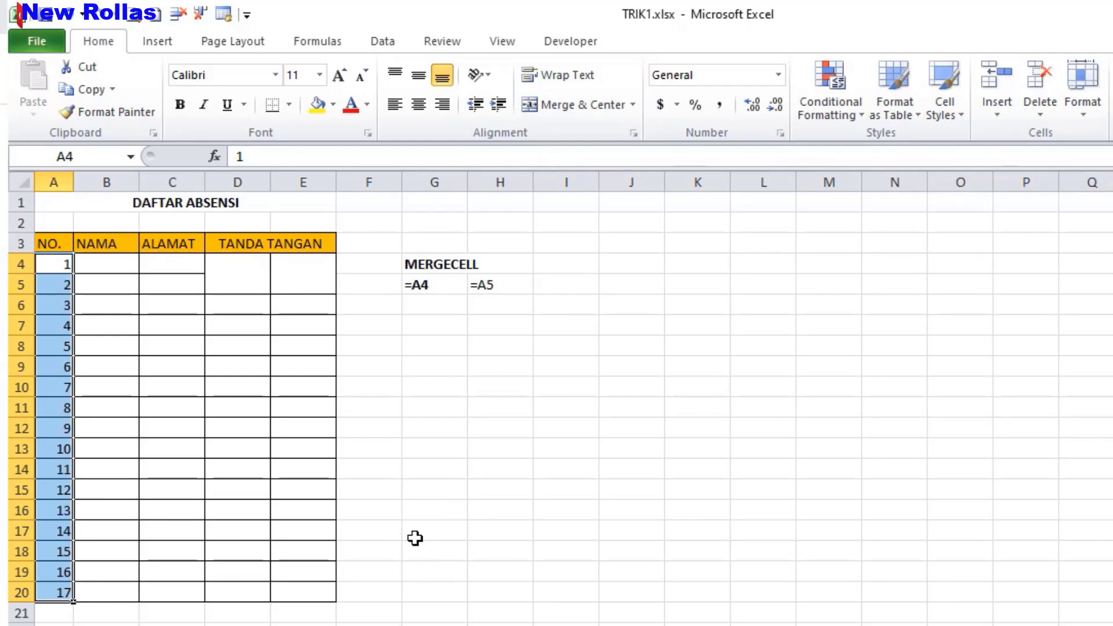
left_click(104, 263)
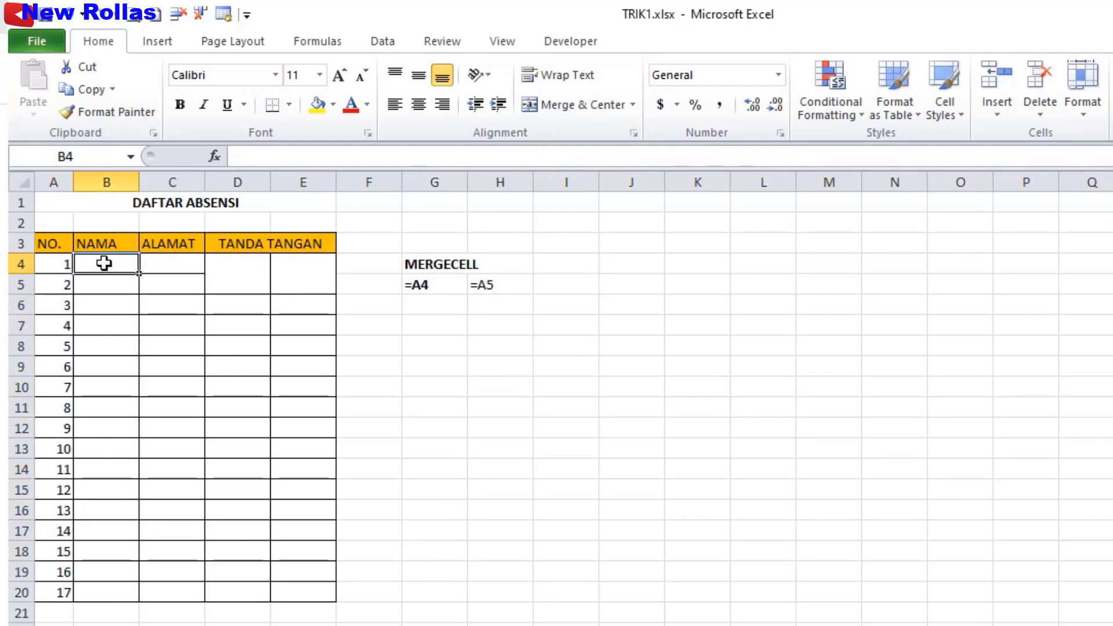
type("gfdsg")
key("Return")
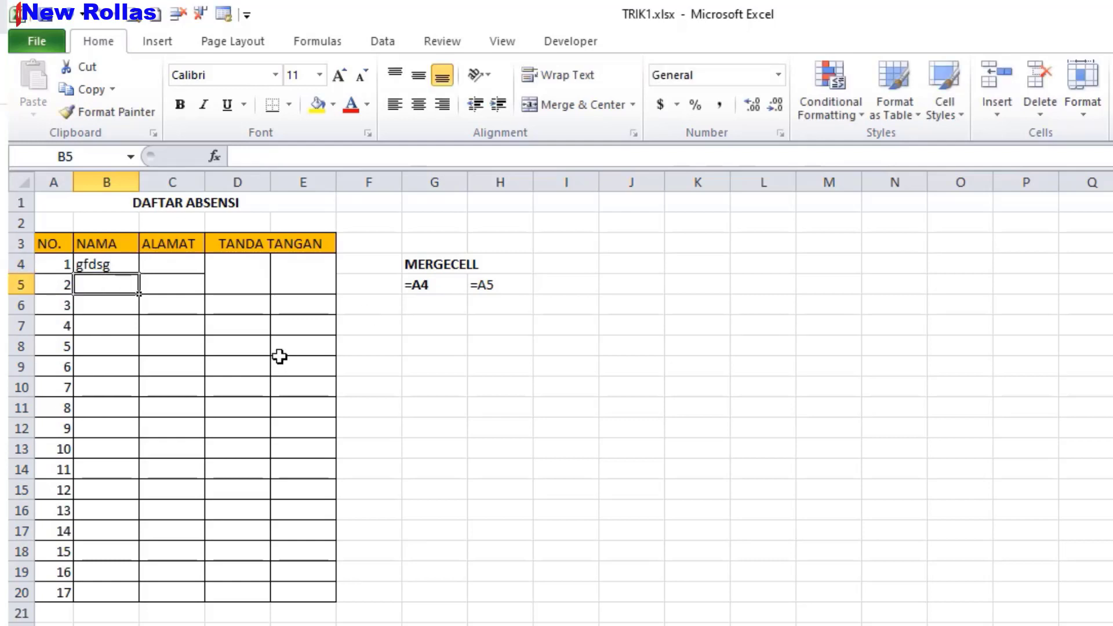
left_click(251, 273)
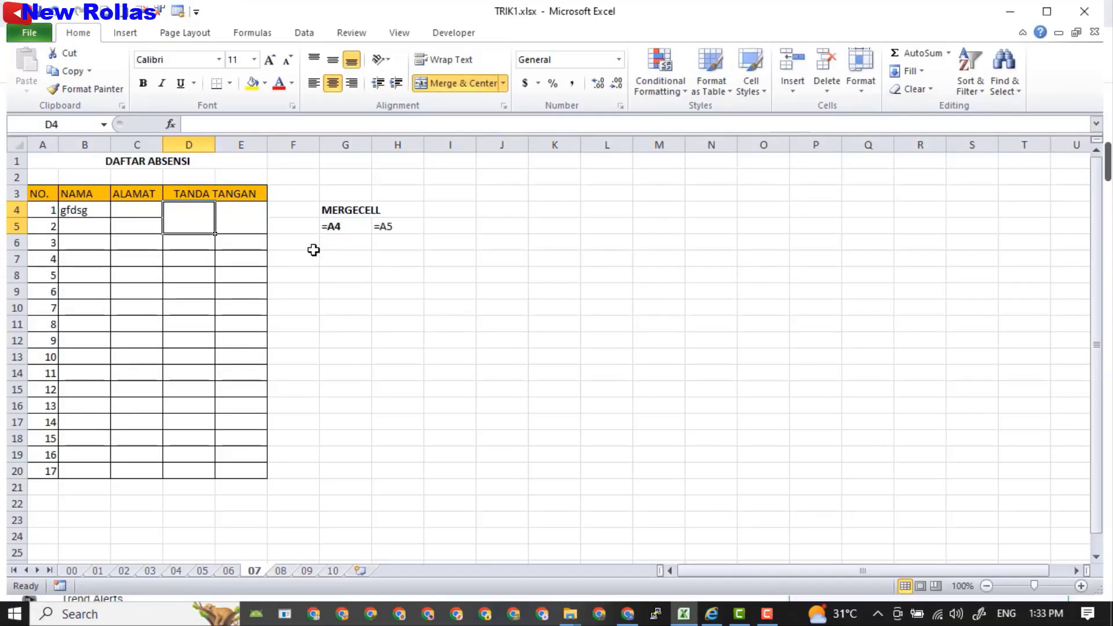
type("=")
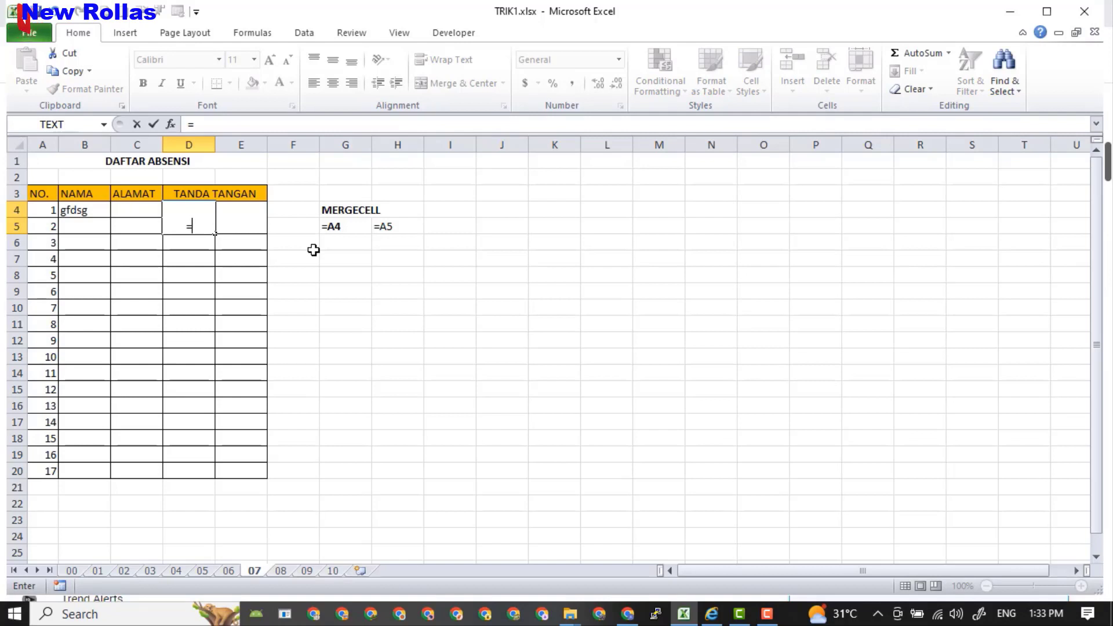
Link the merged signature cells to =A4 and =A5 so they show 1 and 2.
left_click(36, 210)
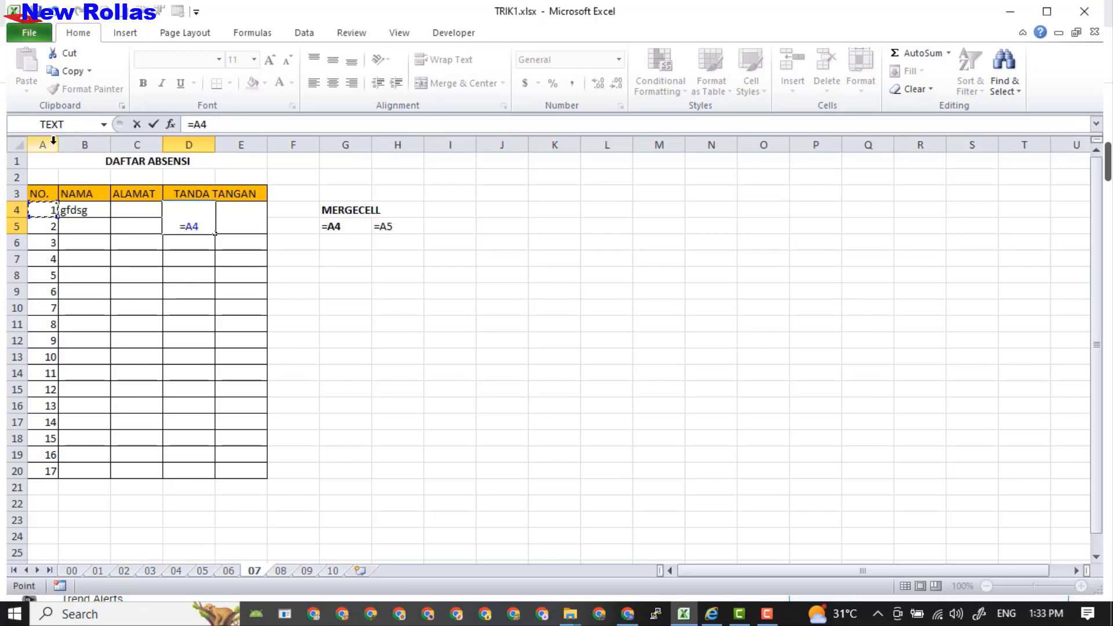
key("Return")
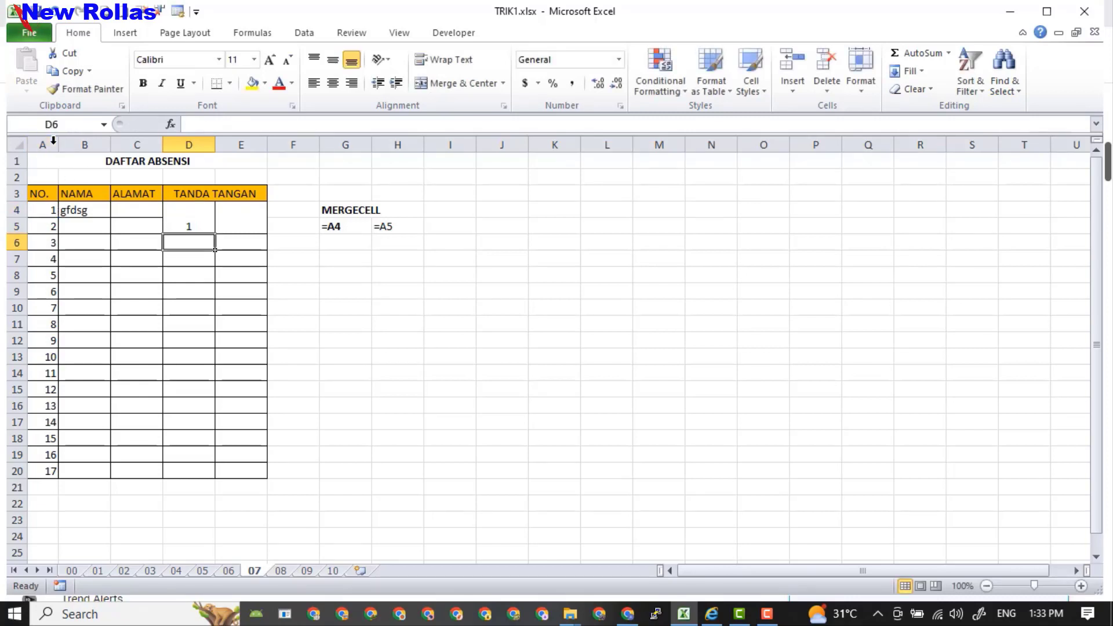
left_click(241, 217)
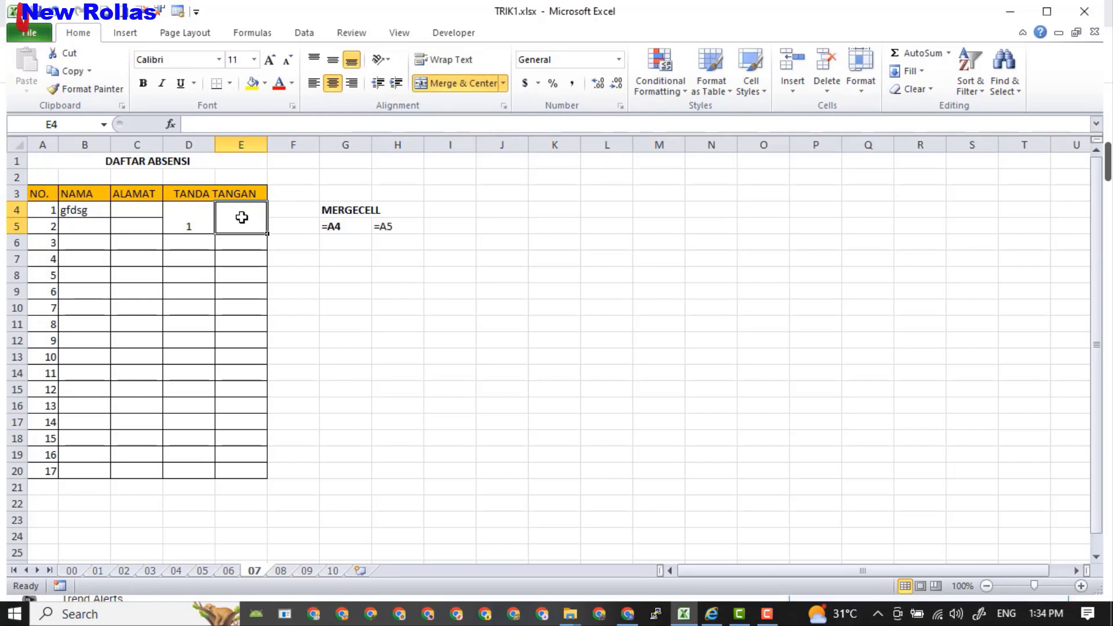
type("=")
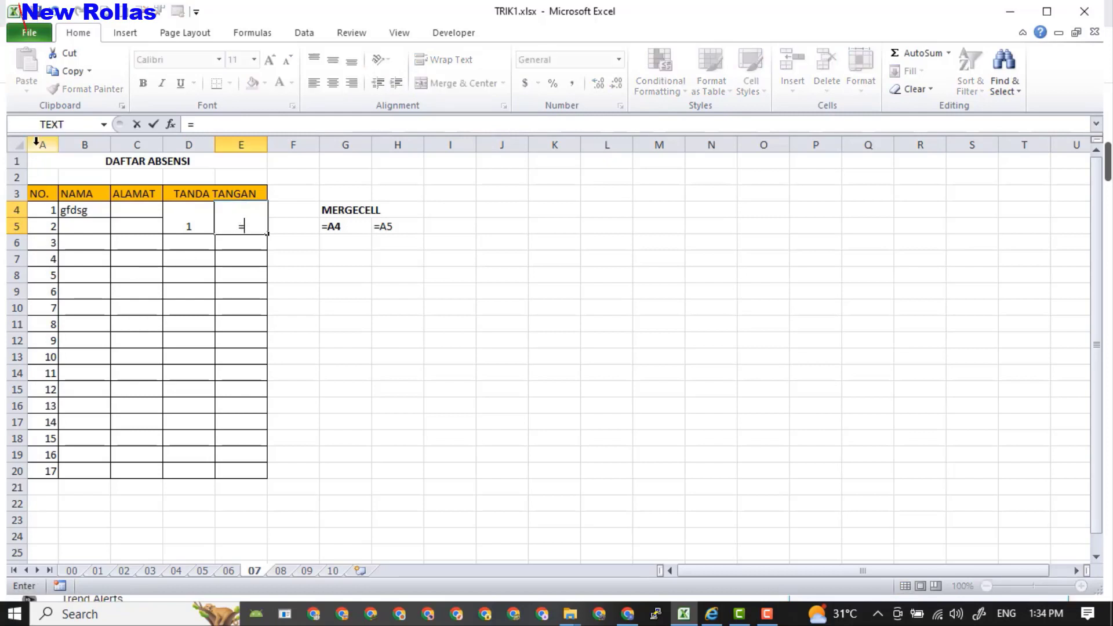
left_click(43, 226)
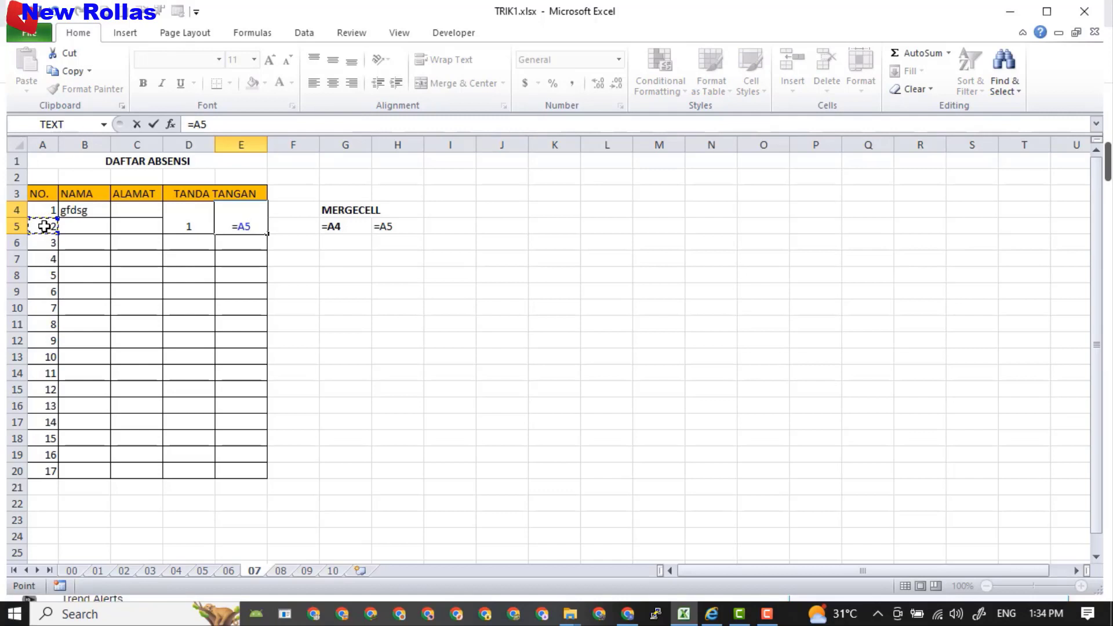
key("Return")
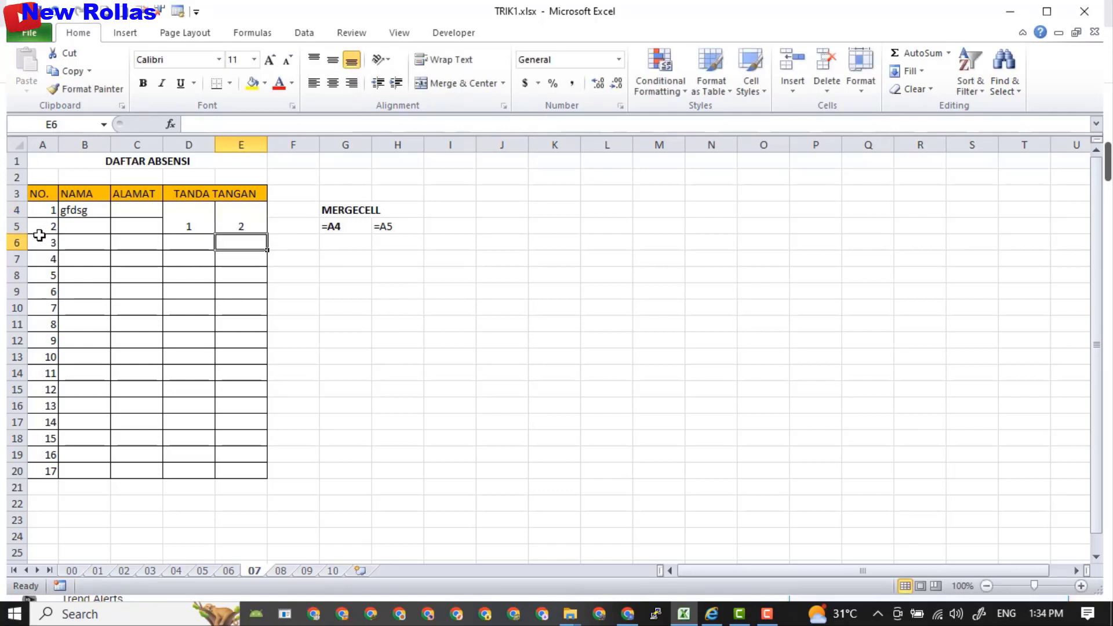
Align the numbers in both merged signature cells D4:E5 to the top left.
left_click_drag(186, 220, 252, 228)
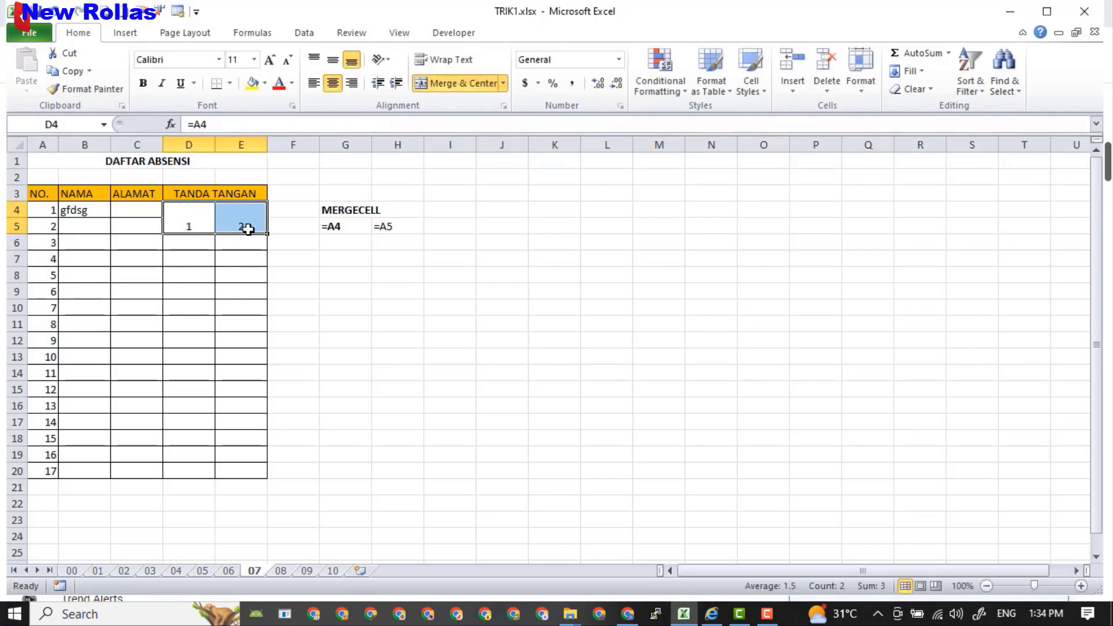
left_click(312, 85)
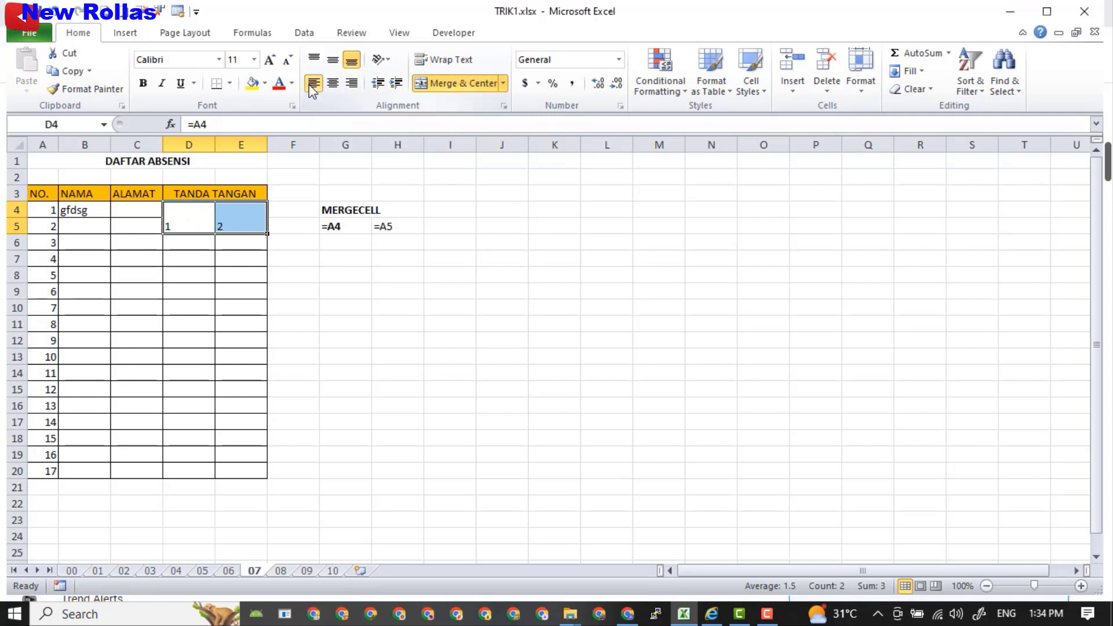
left_click(351, 83)
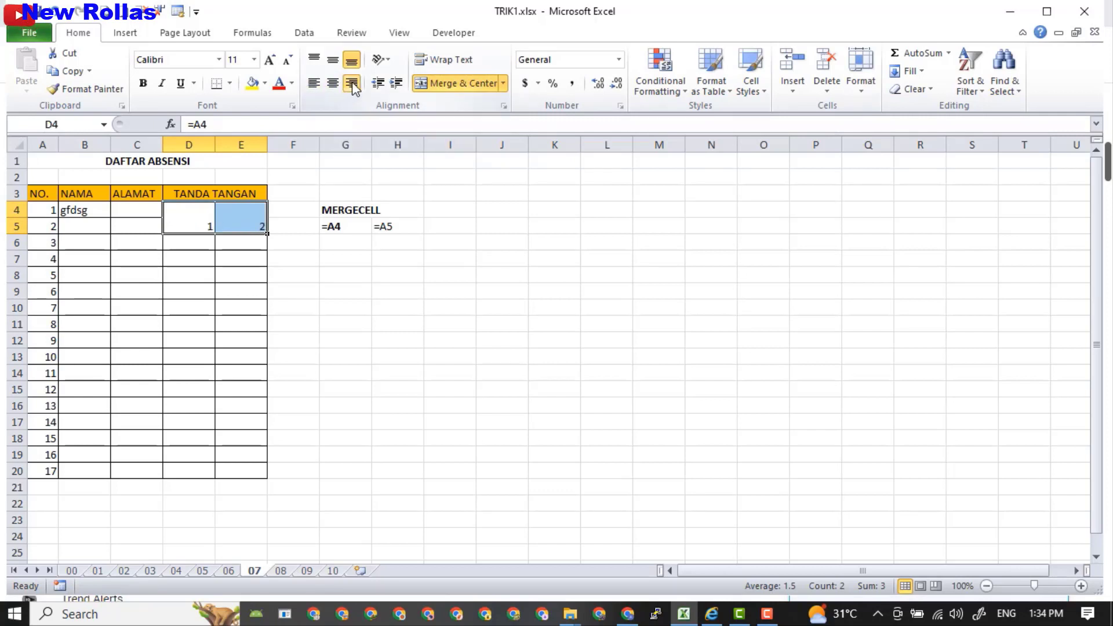
left_click(314, 84)
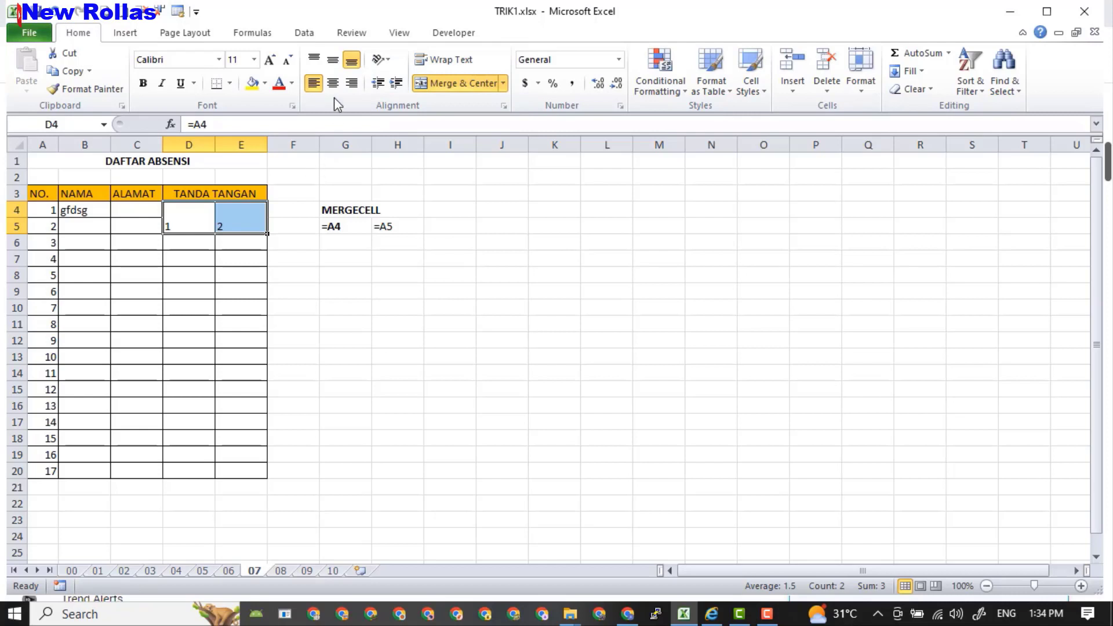
left_click(314, 60)
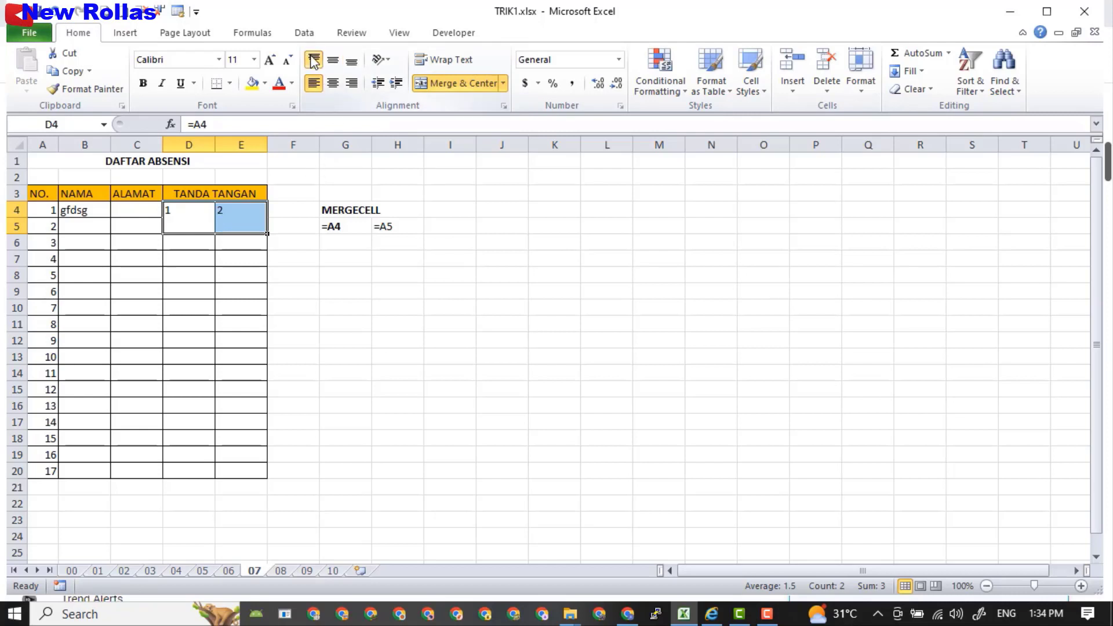
left_click(404, 321)
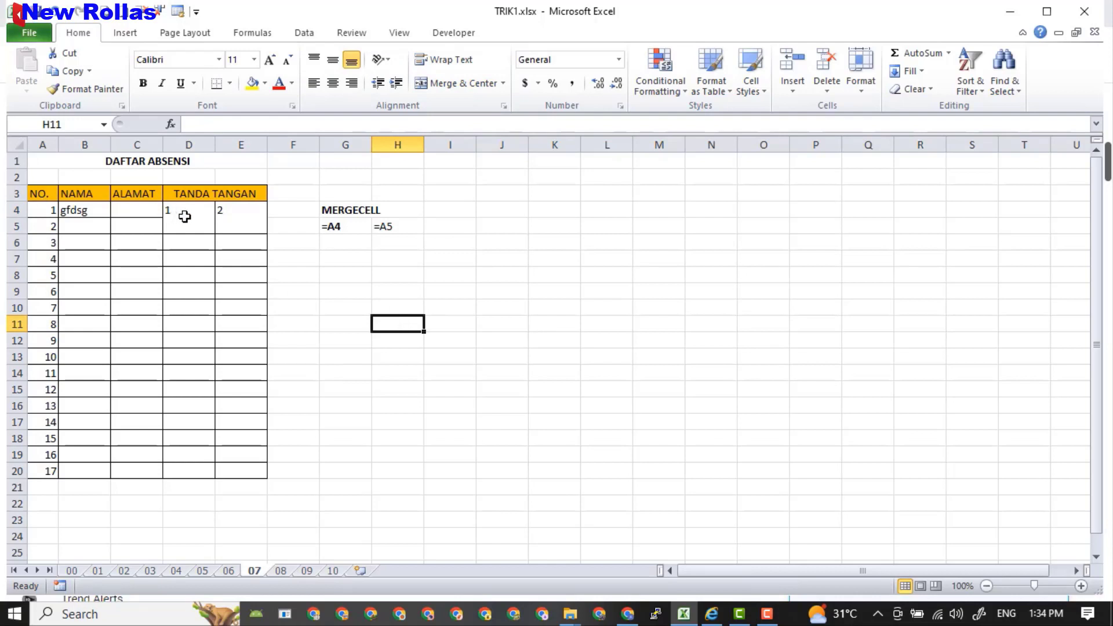
Fill the merged signature references down to row 21 and enter 18 in A21.
left_click_drag(179, 215, 253, 218)
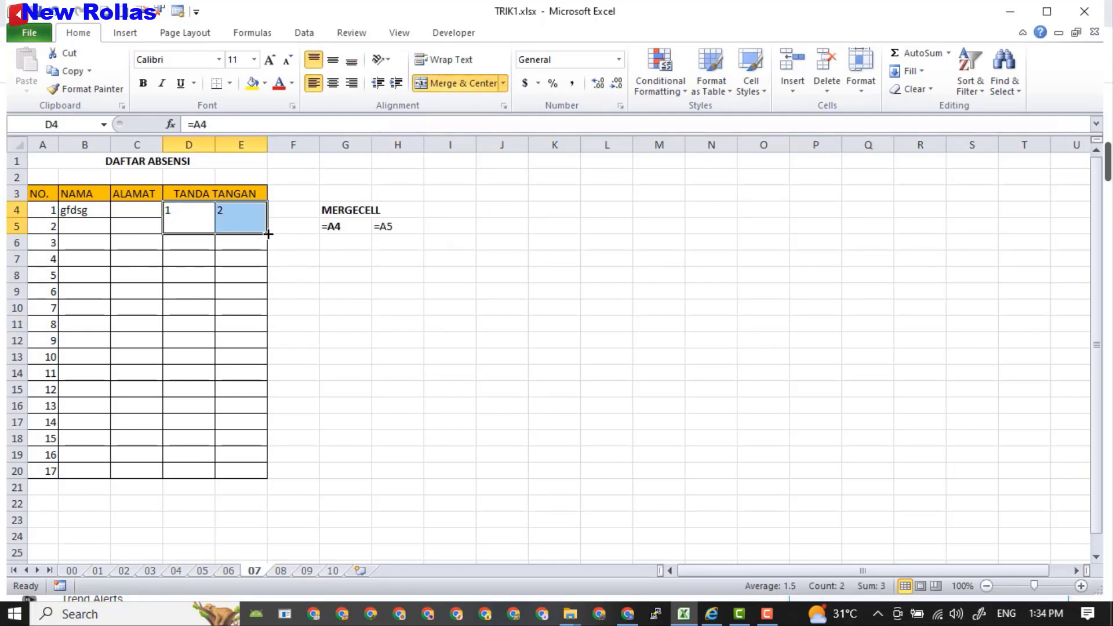
left_click_drag(269, 233, 260, 474)
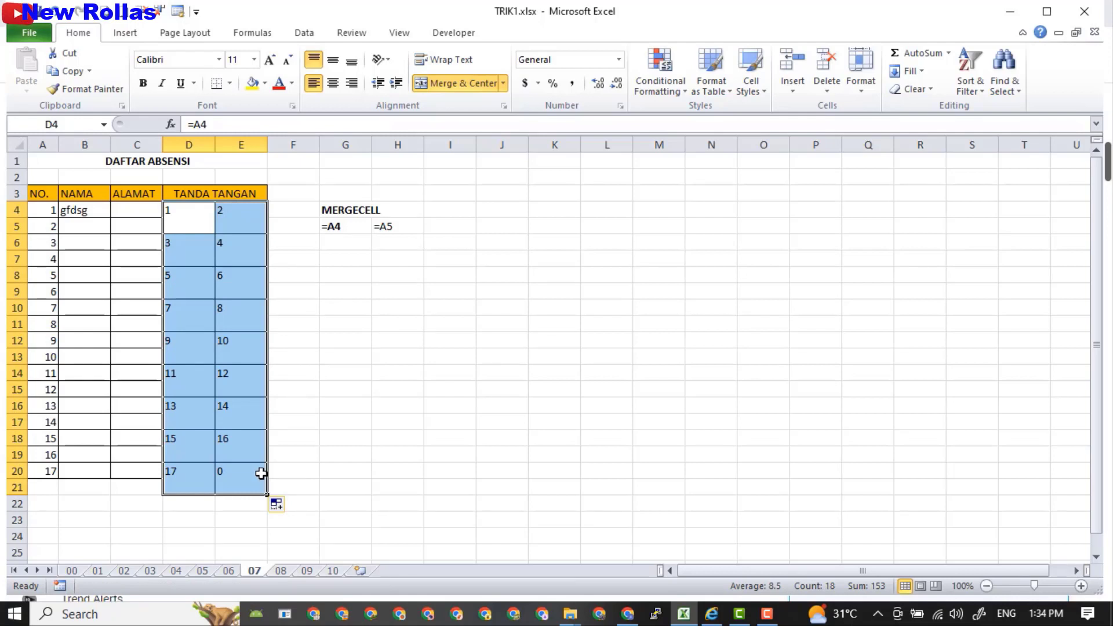
left_click(47, 487)
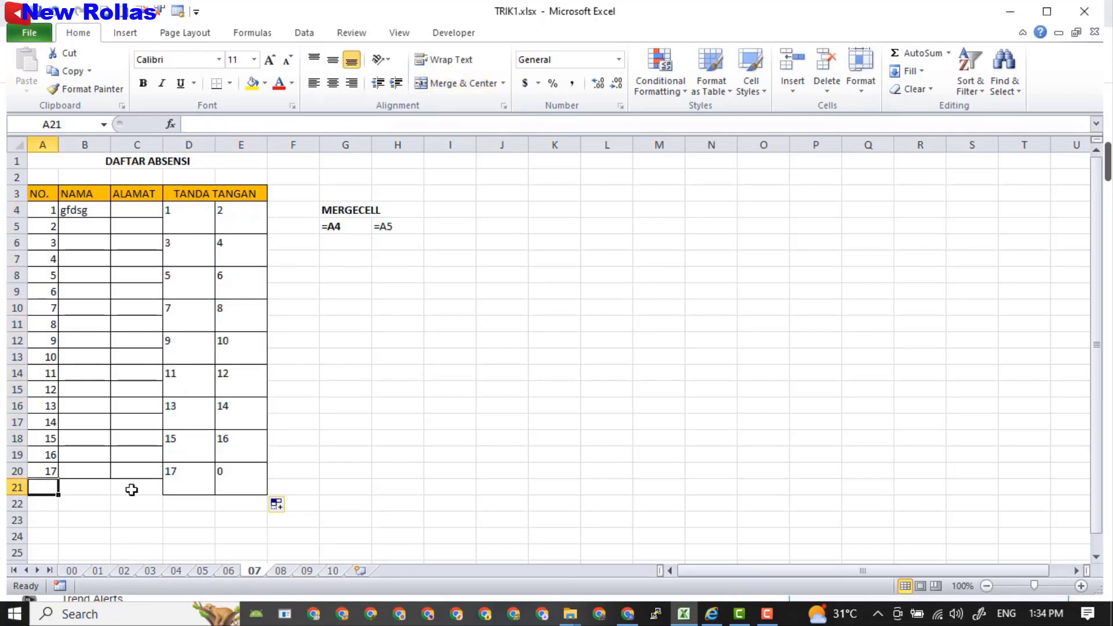
type("18")
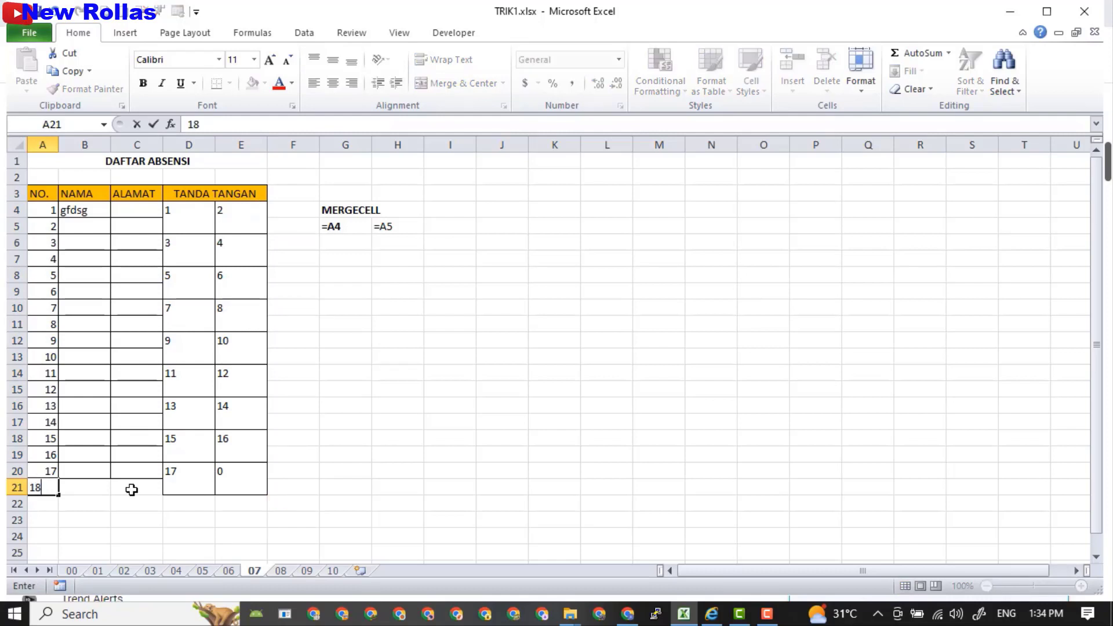
left_click(132, 492)
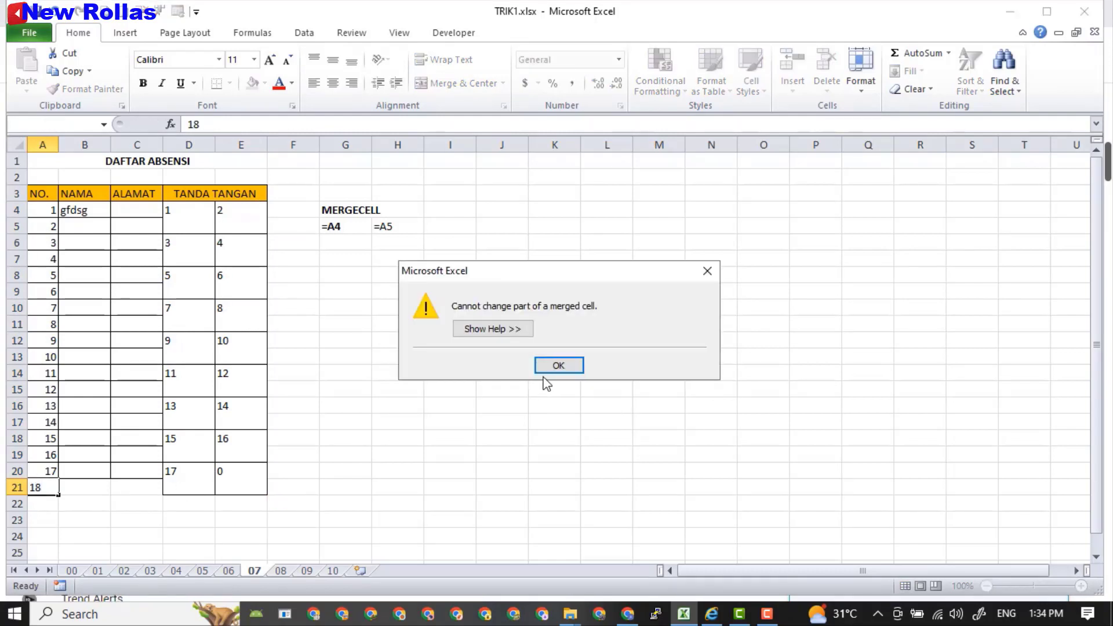
left_click(561, 366)
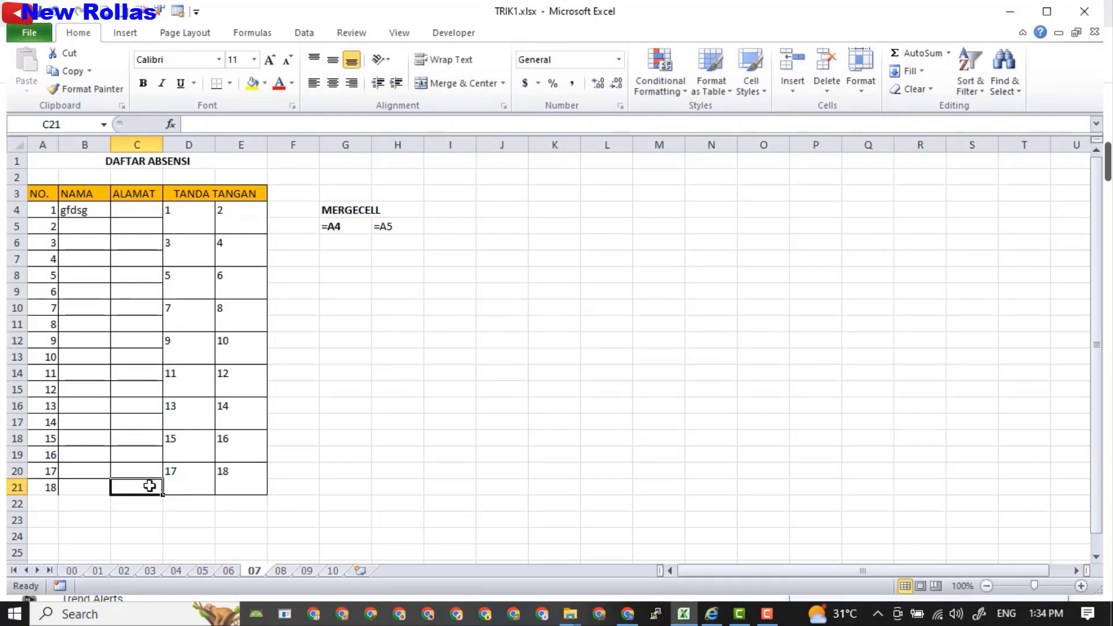
Apply All Borders to the row 21 cells A21:C21.
left_click_drag(36, 487, 149, 492)
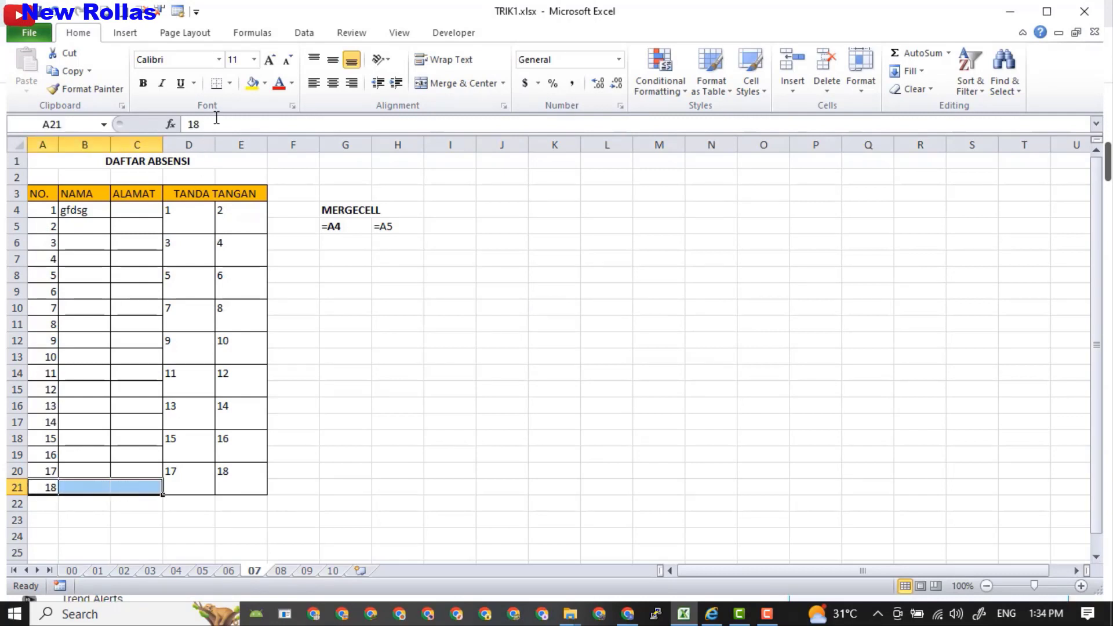
left_click(230, 83)
left_click(257, 213)
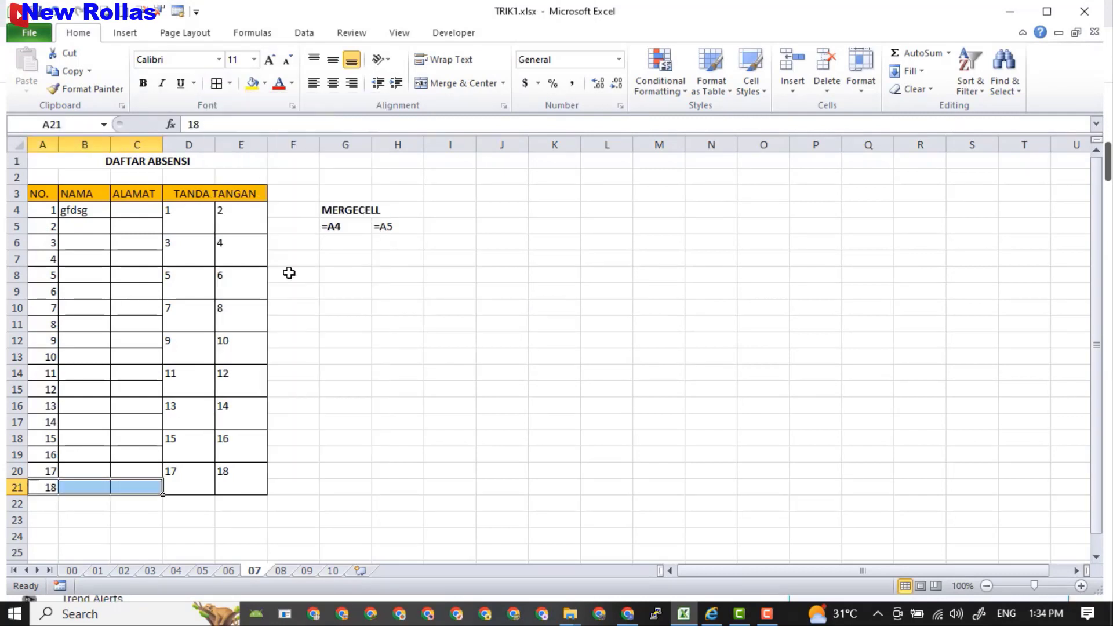
Move to sheet 08 and open the context menu on the HARGA prices C2:C13.
left_click(533, 471)
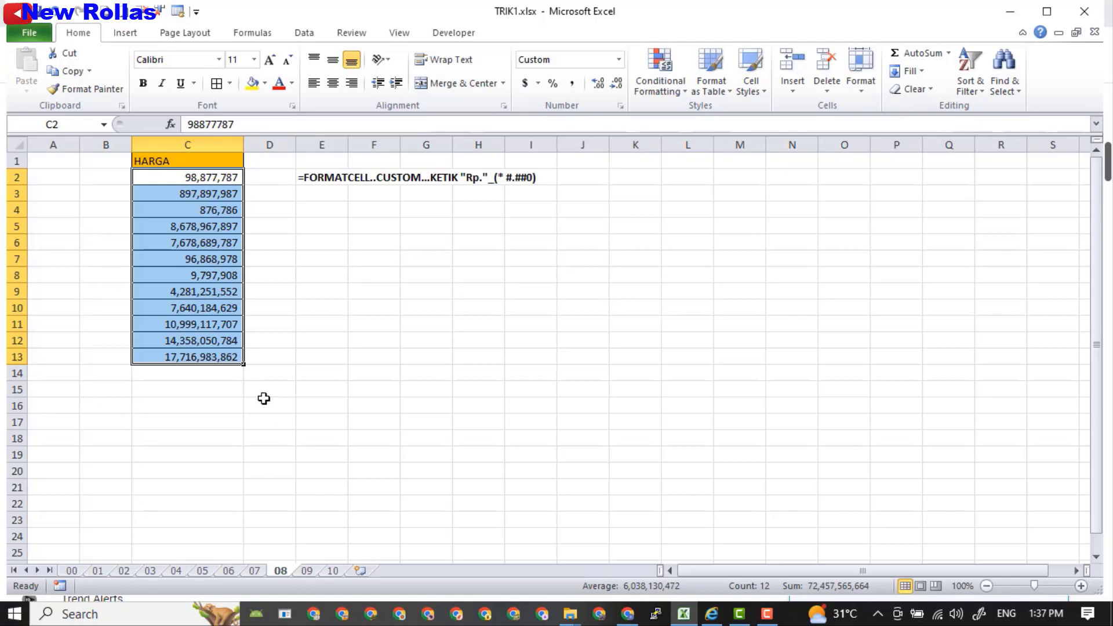
right_click(196, 290)
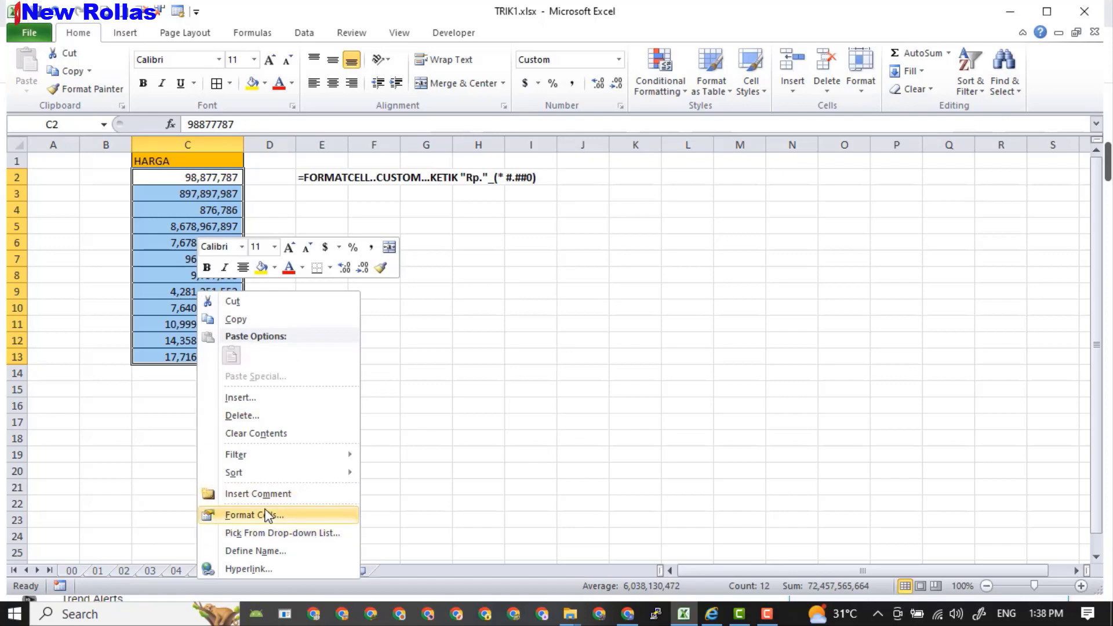
Give the HARGA prices the custom number format "Rp."_(* #.##0.
left_click(266, 515)
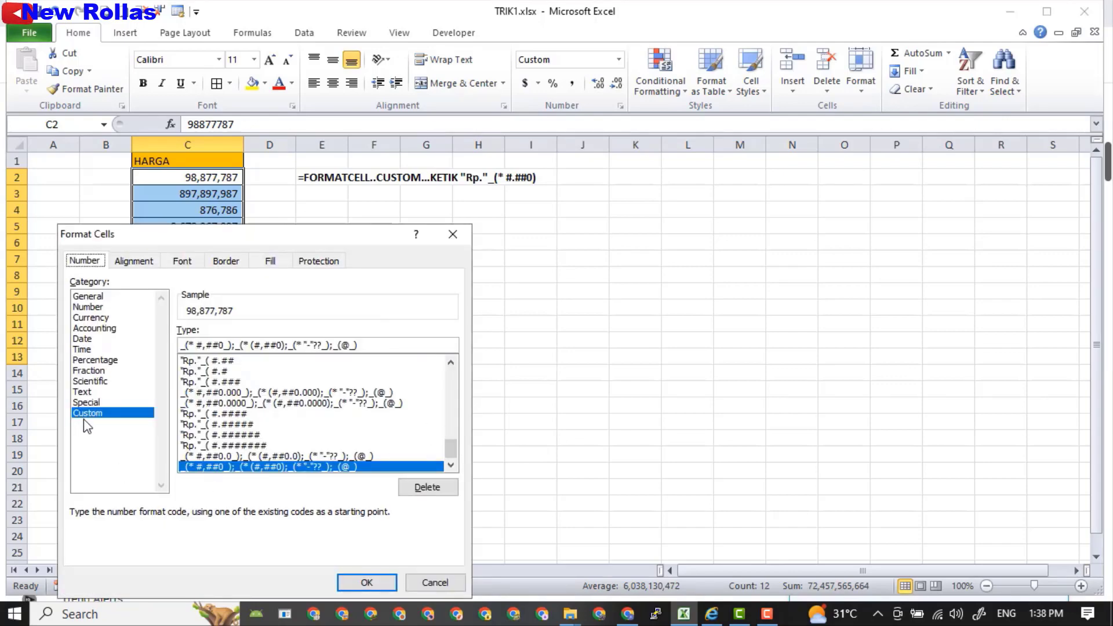
left_click(92, 296)
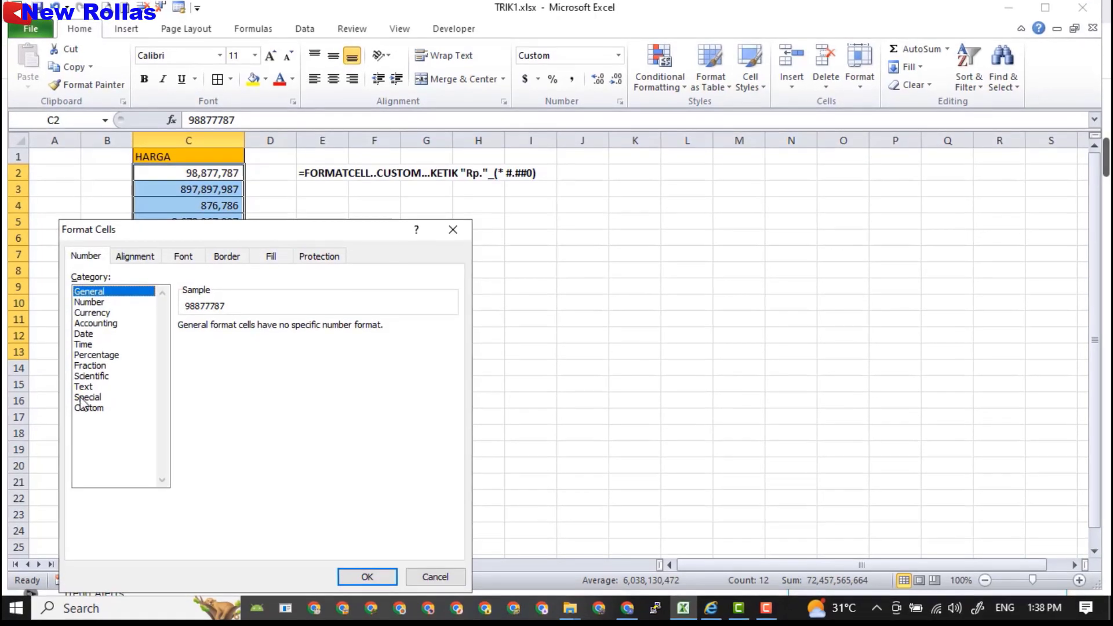
left_click(88, 408)
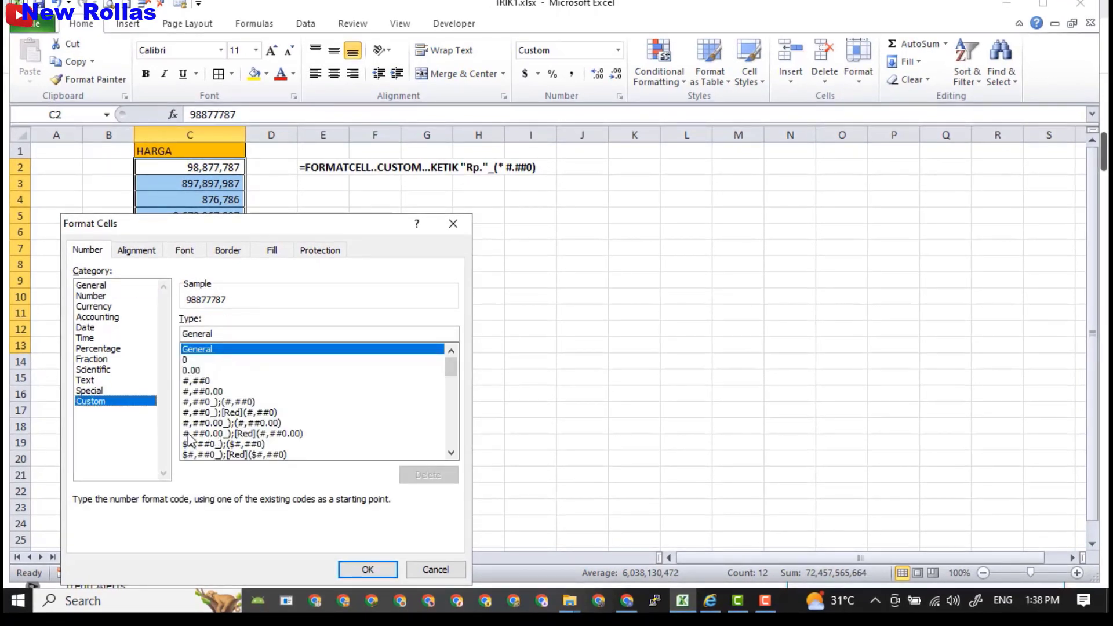
left_click_drag(219, 334, 172, 333)
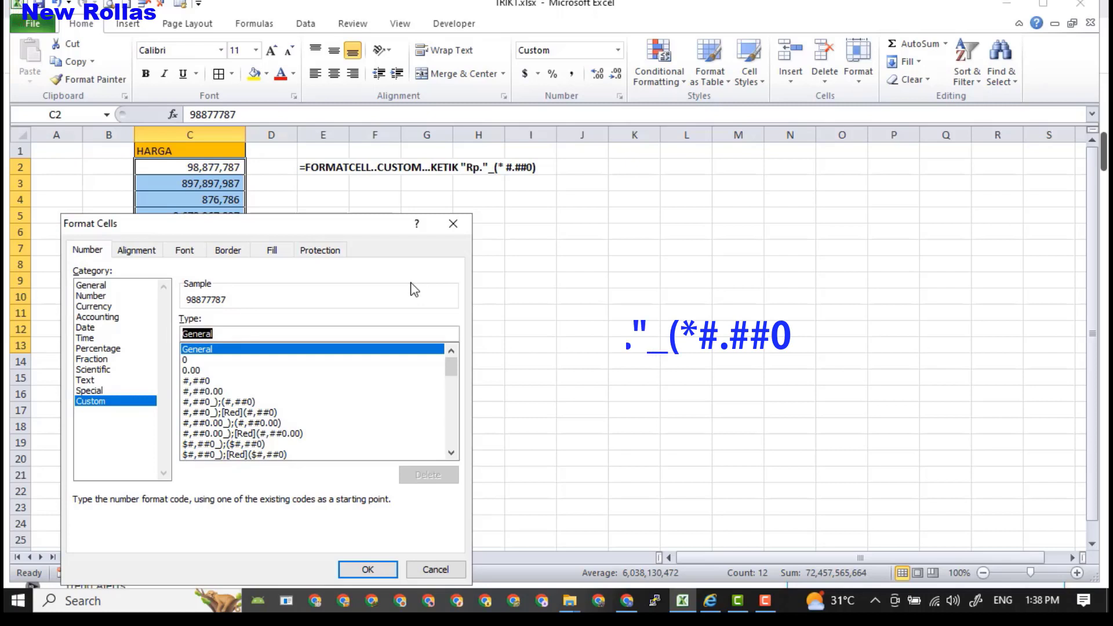
type("\"")
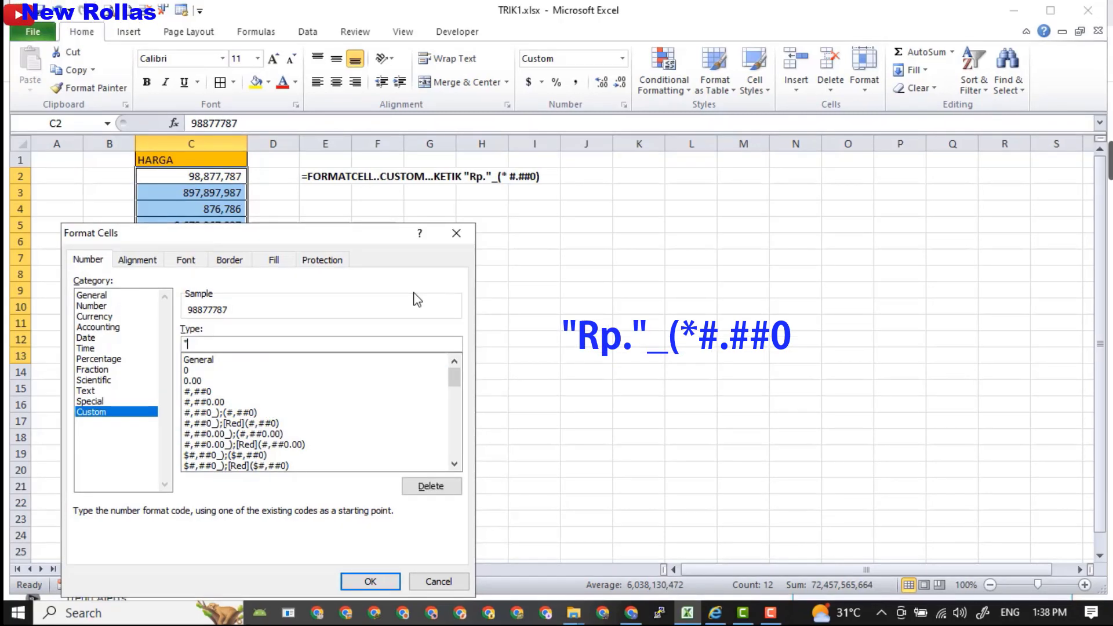
type("Rp.\"")
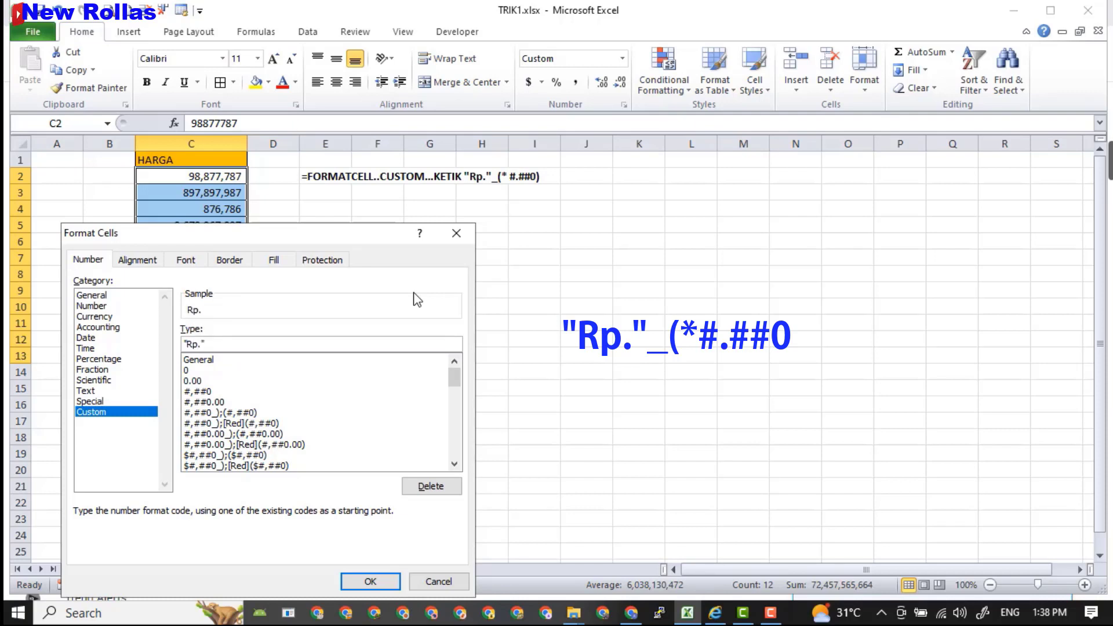
type("_(")
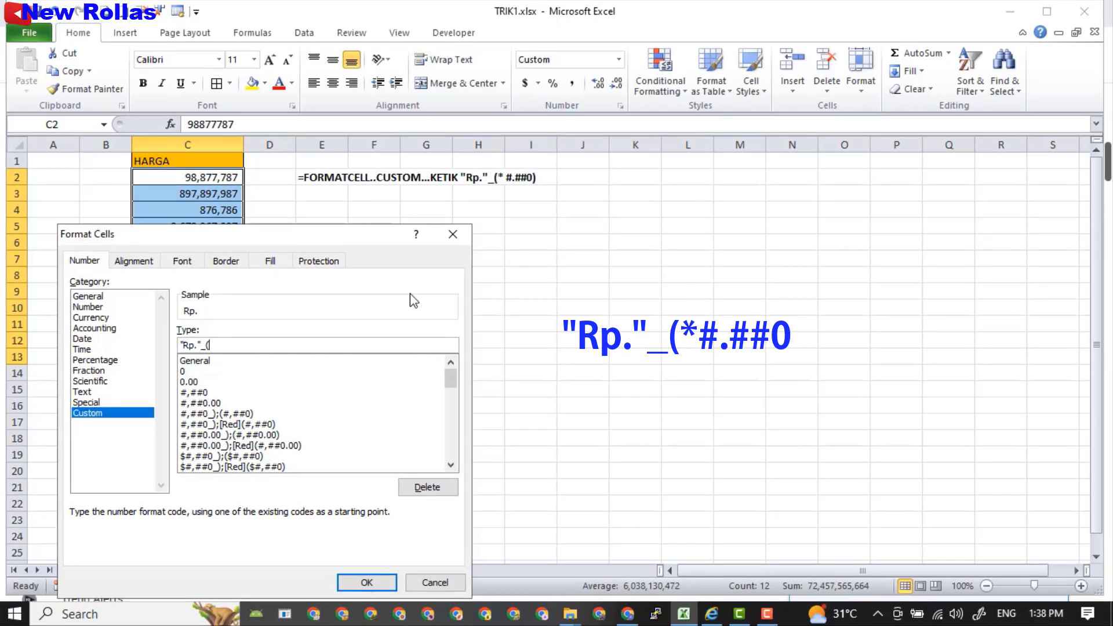
type("*")
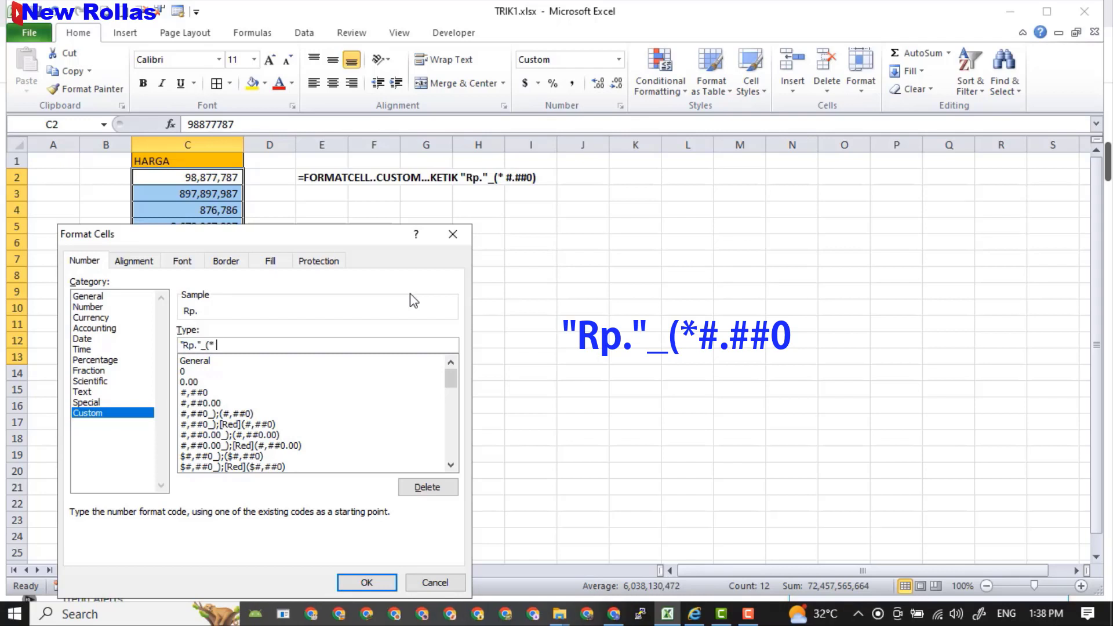
type("#")
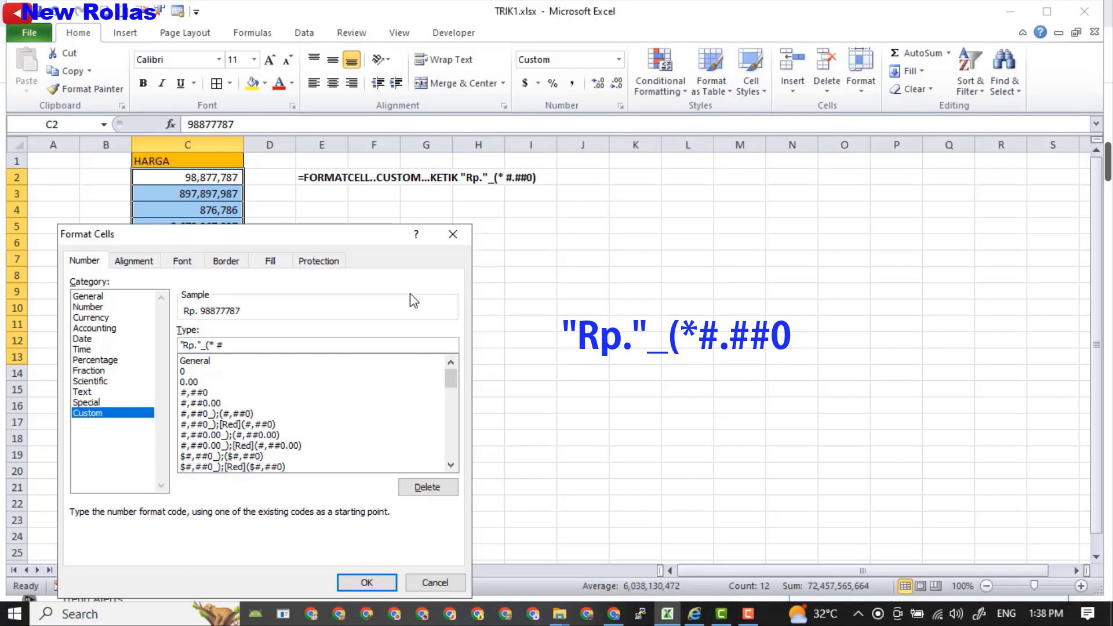
type(".")
type("##0")
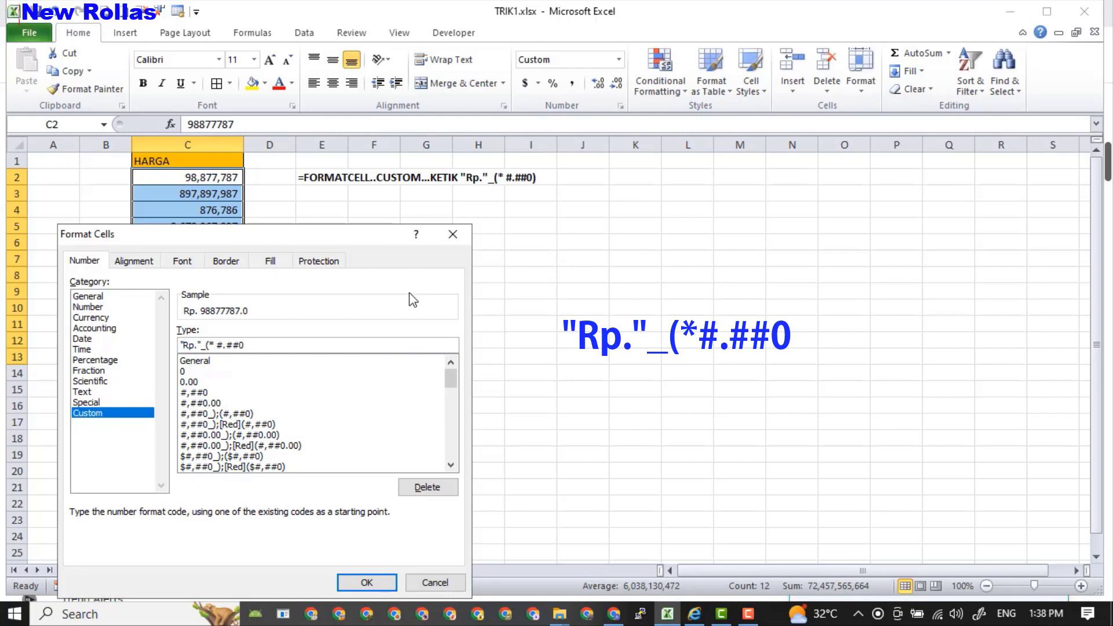
left_click(369, 581)
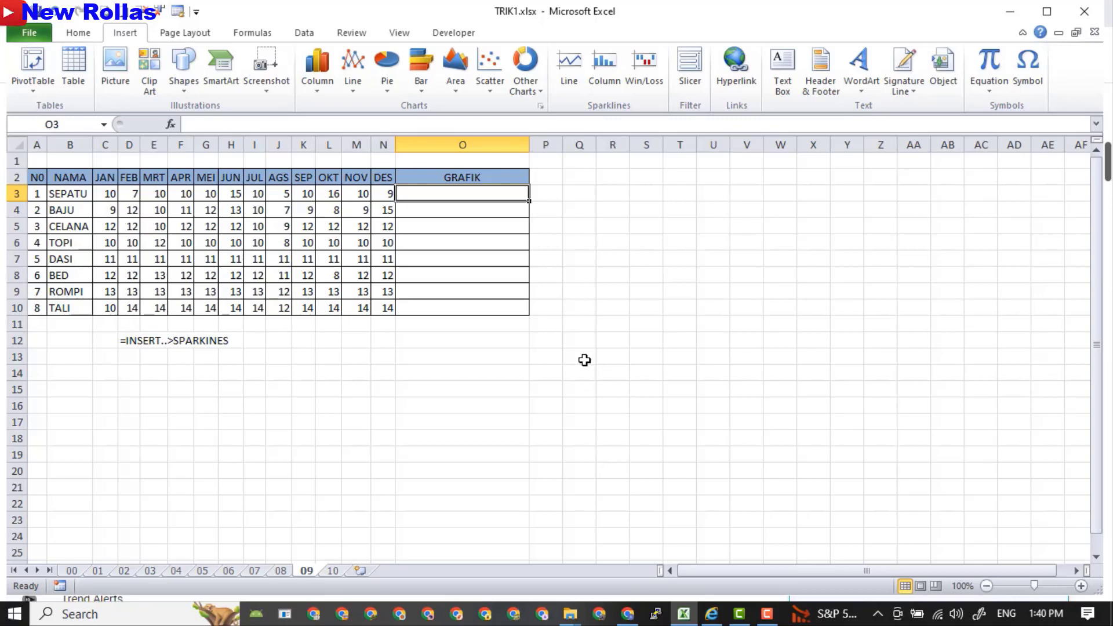
Add a line sparkline of C3:N3 in O3, copy it down to O10, and narrow column O.
left_click(470, 291)
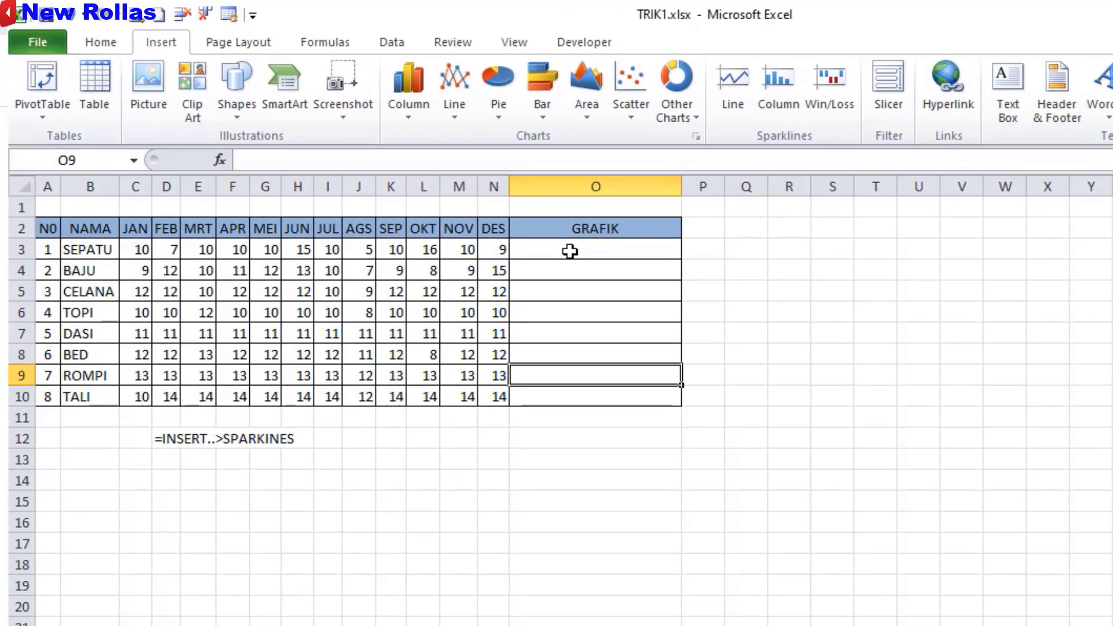
left_click(481, 213)
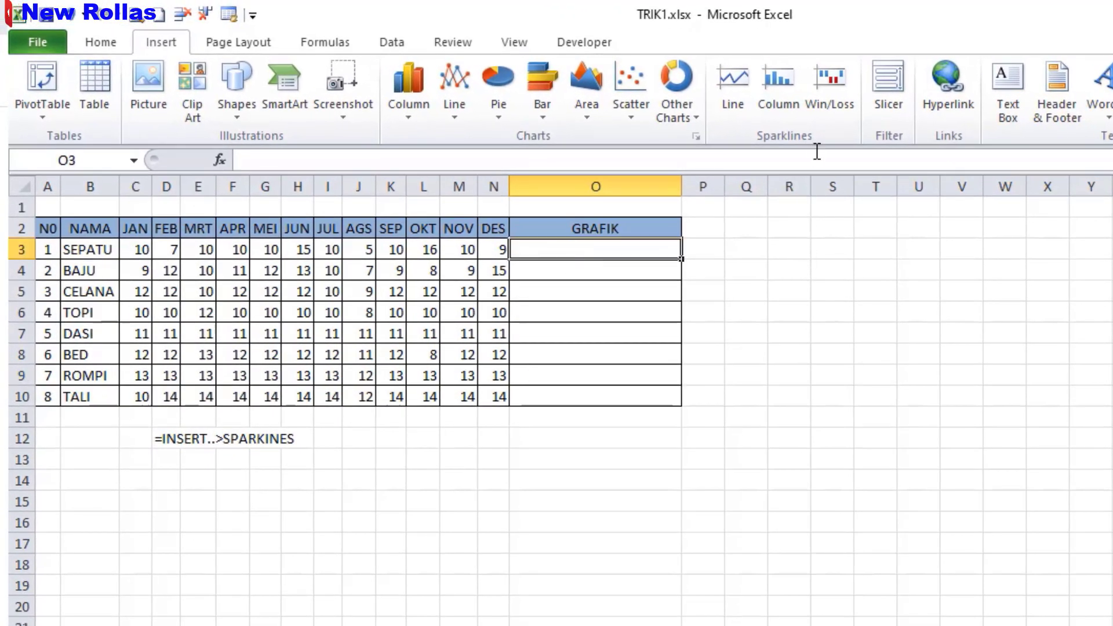
left_click(102, 43)
left_click(160, 44)
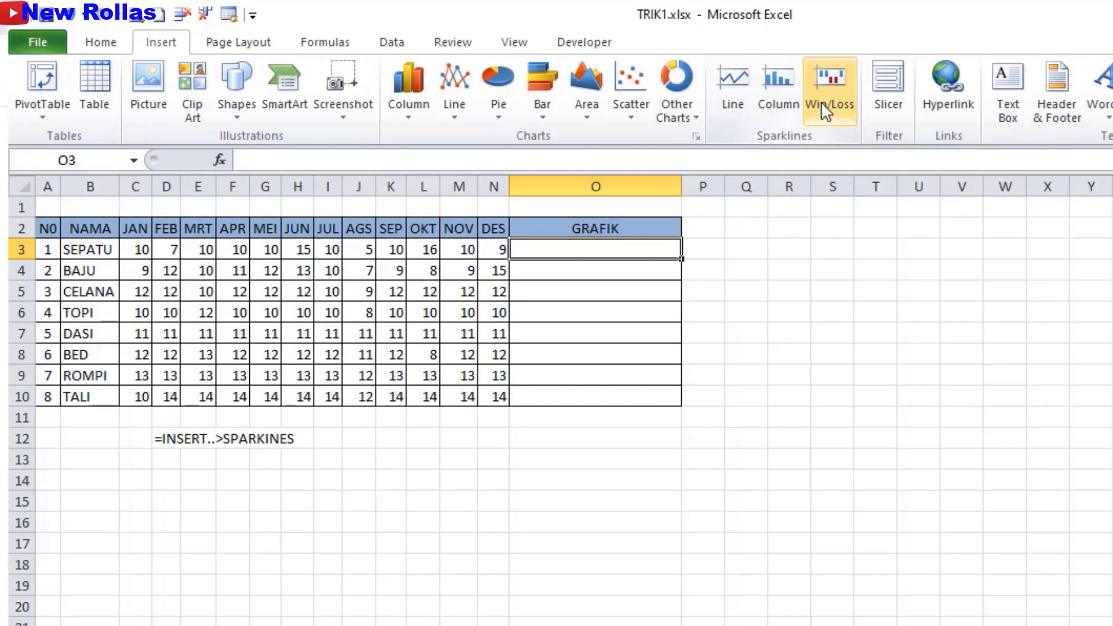
left_click(731, 94)
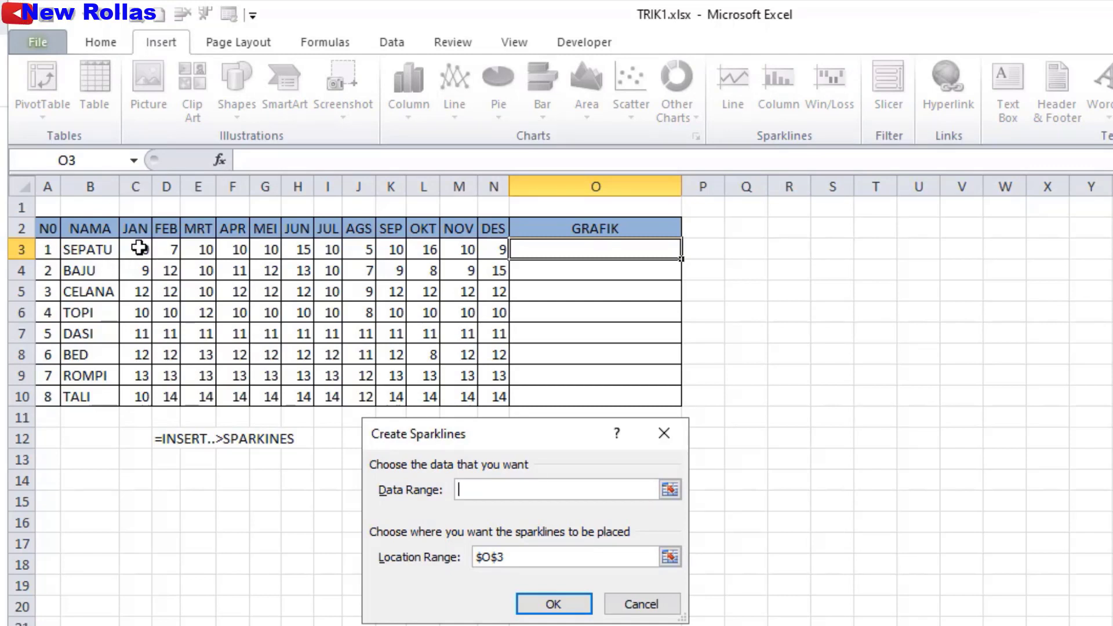
left_click_drag(139, 248, 498, 258)
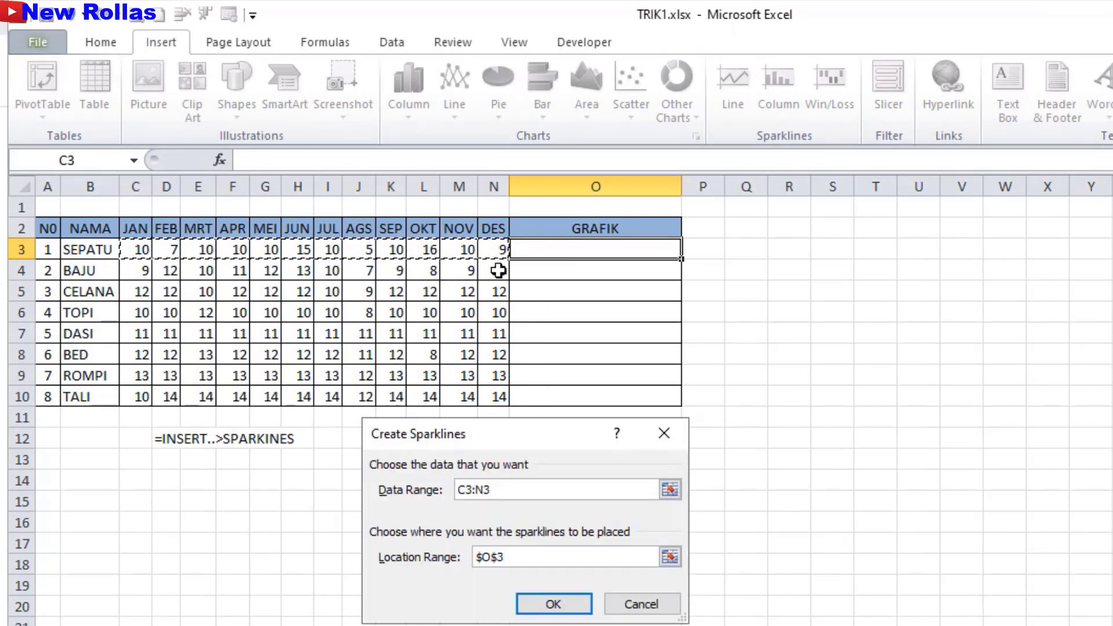
left_click(571, 605)
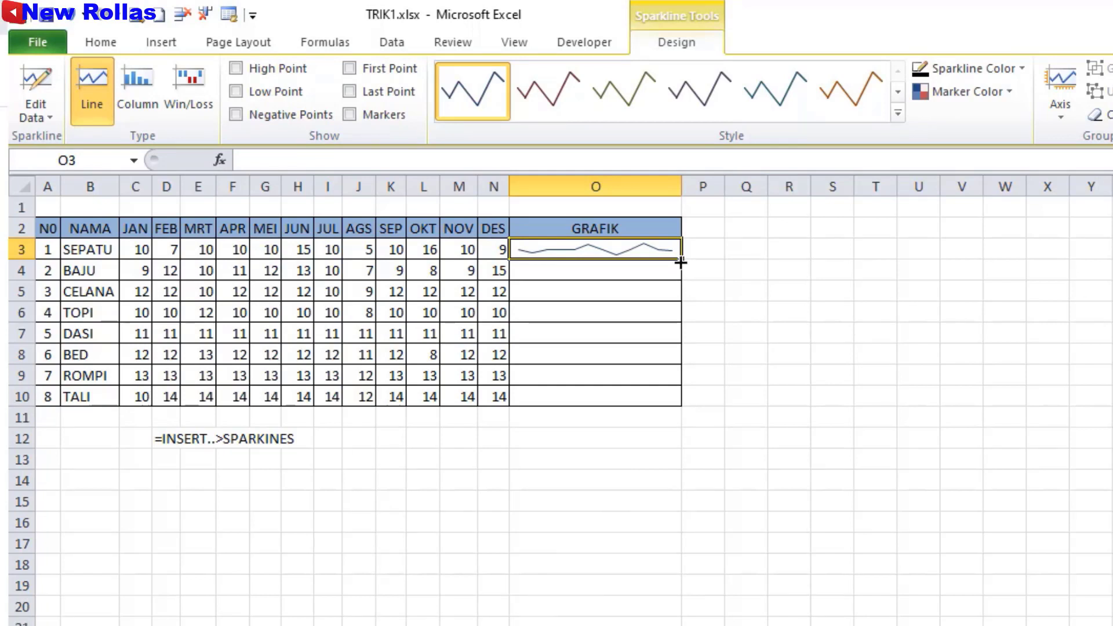
left_click_drag(679, 261, 680, 405)
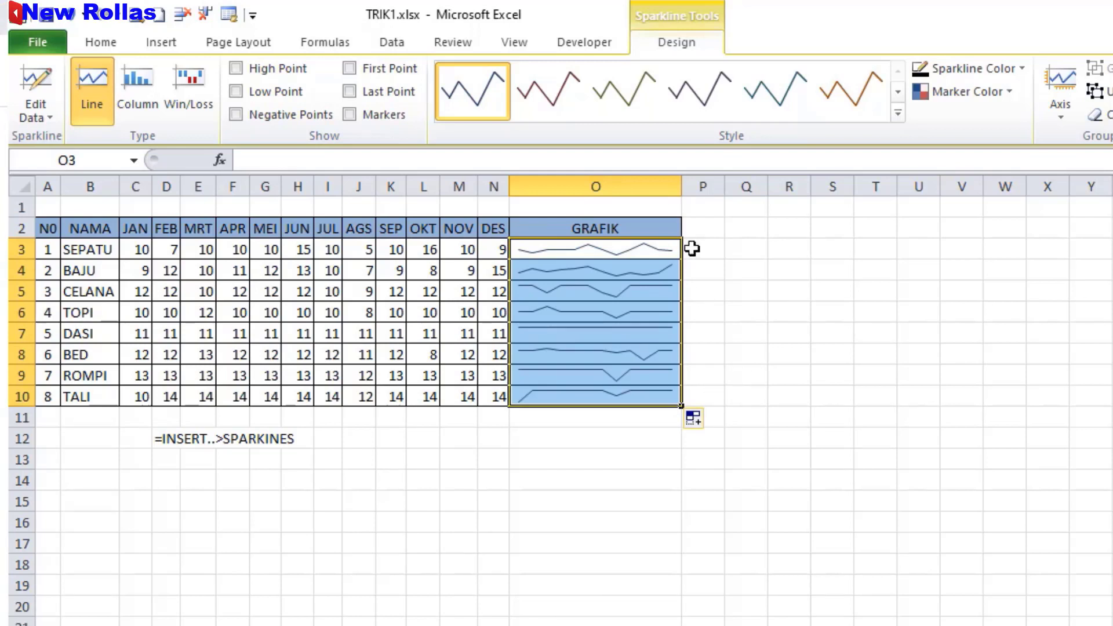
left_click_drag(681, 182, 633, 181)
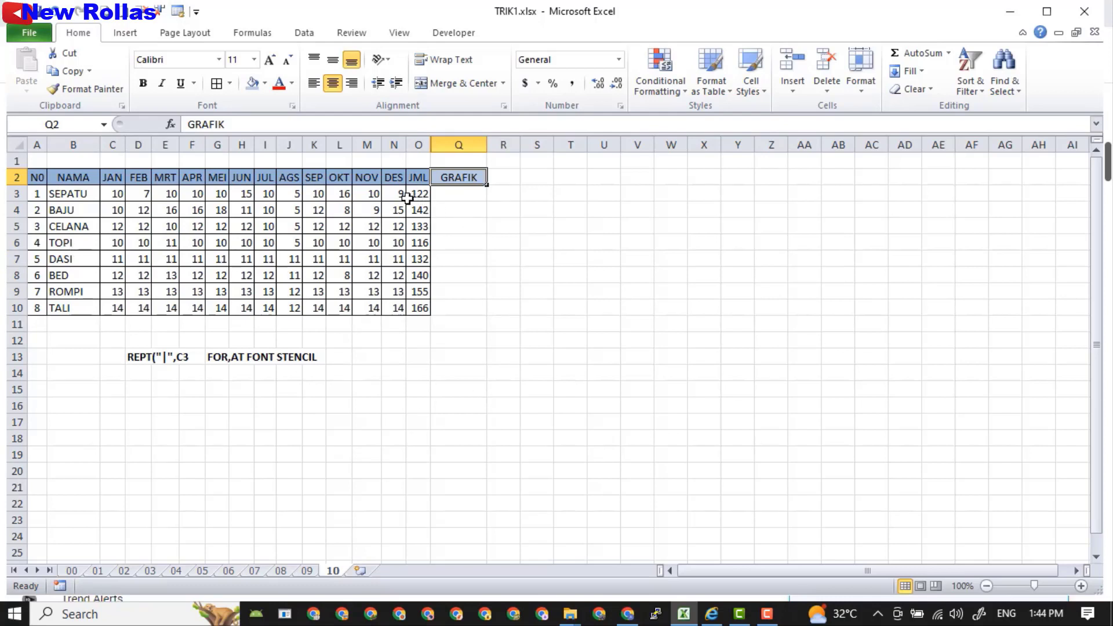
Enter =REPT("|",O3) in Q3, fill it down to Q10, and widen column Q.
left_click(467, 200)
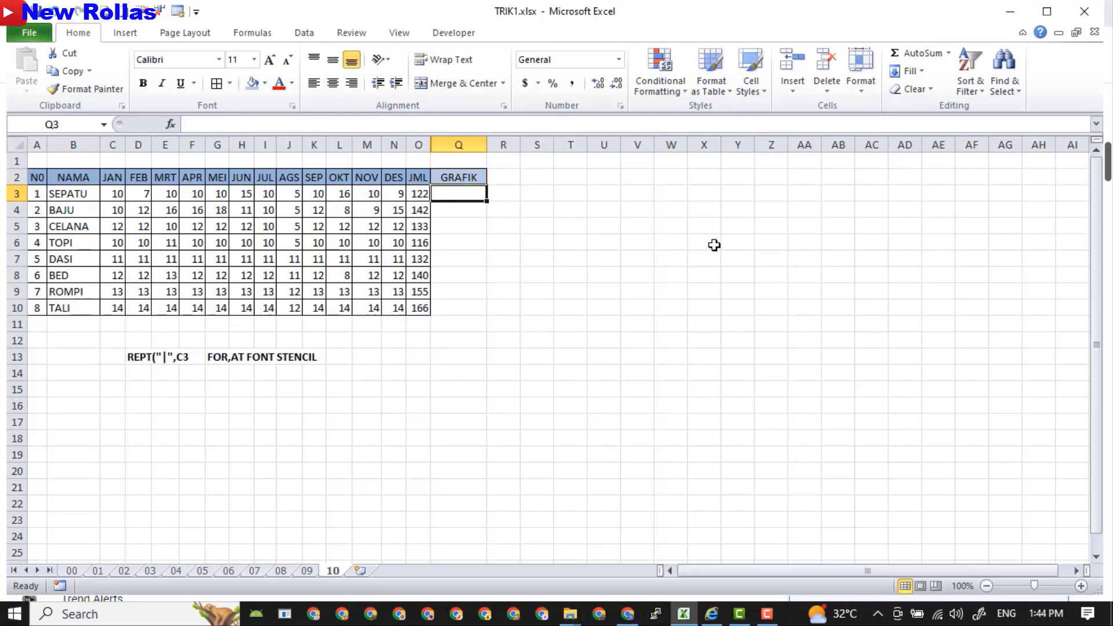
type("=")
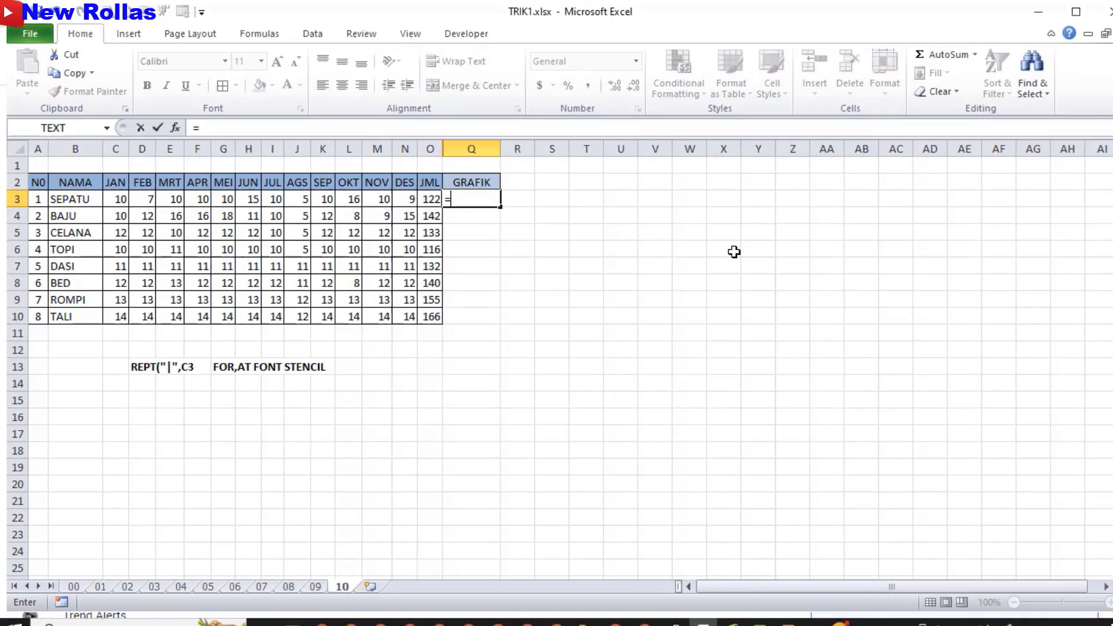
type("REPT")
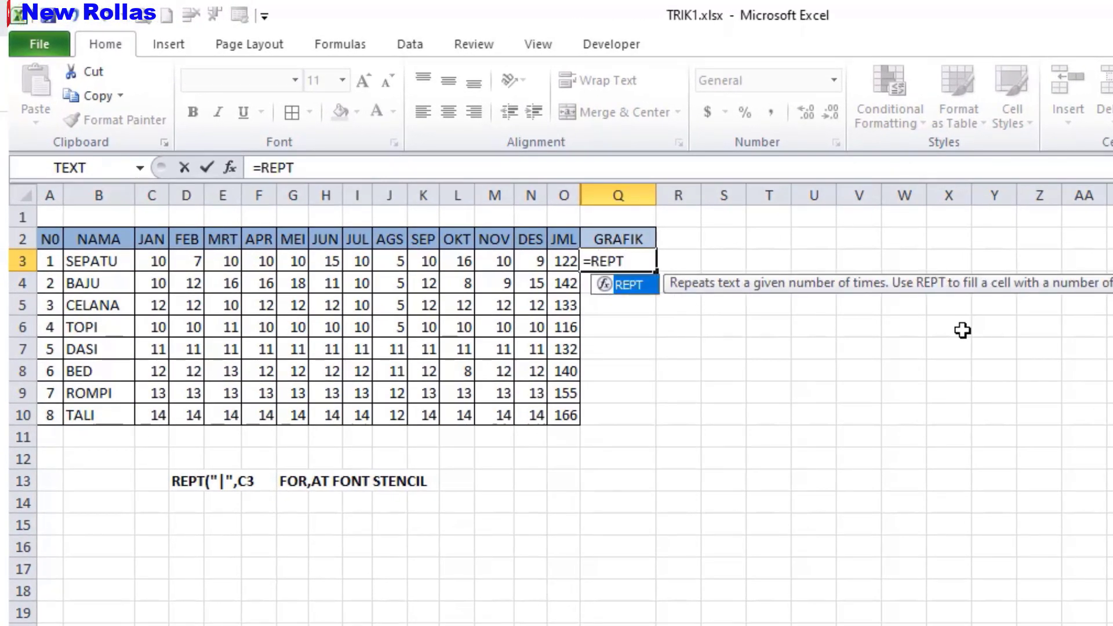
type("(\"")
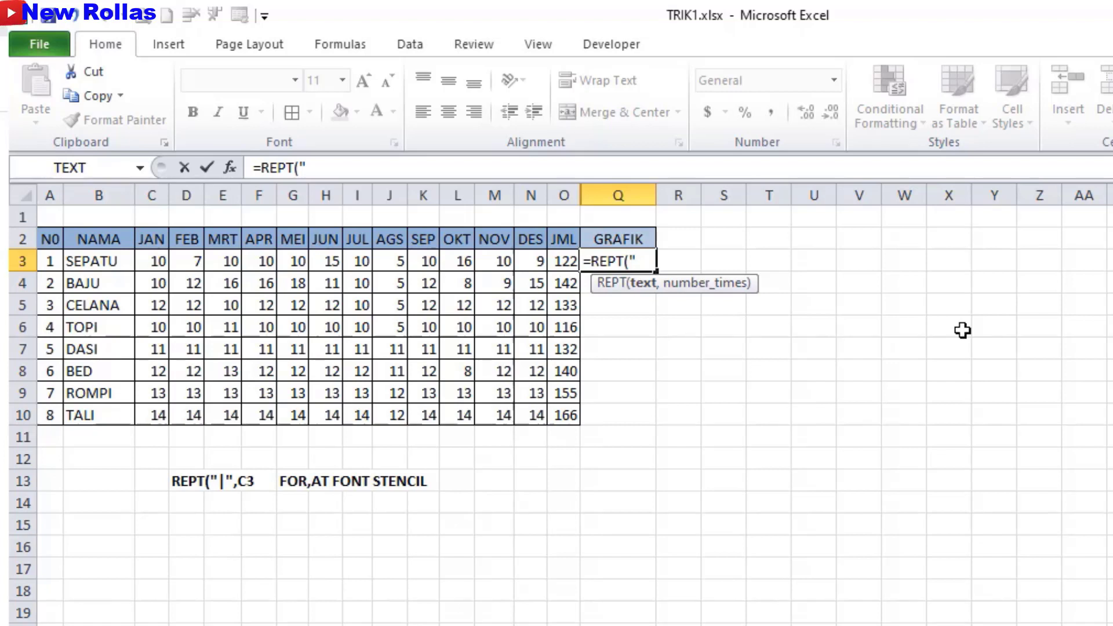
type("|")
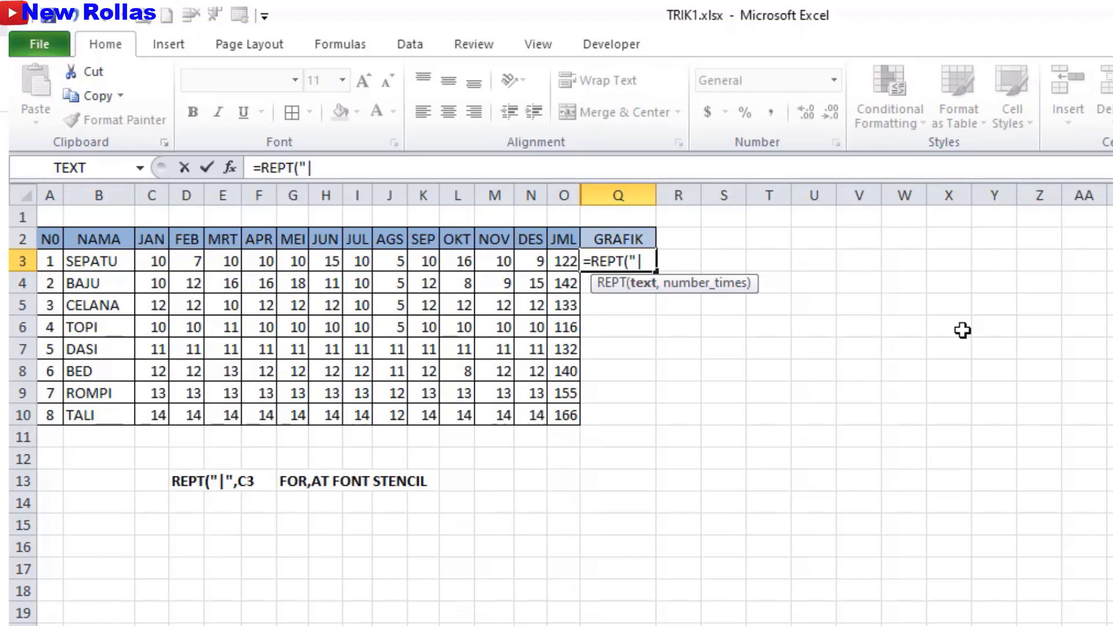
type("\",")
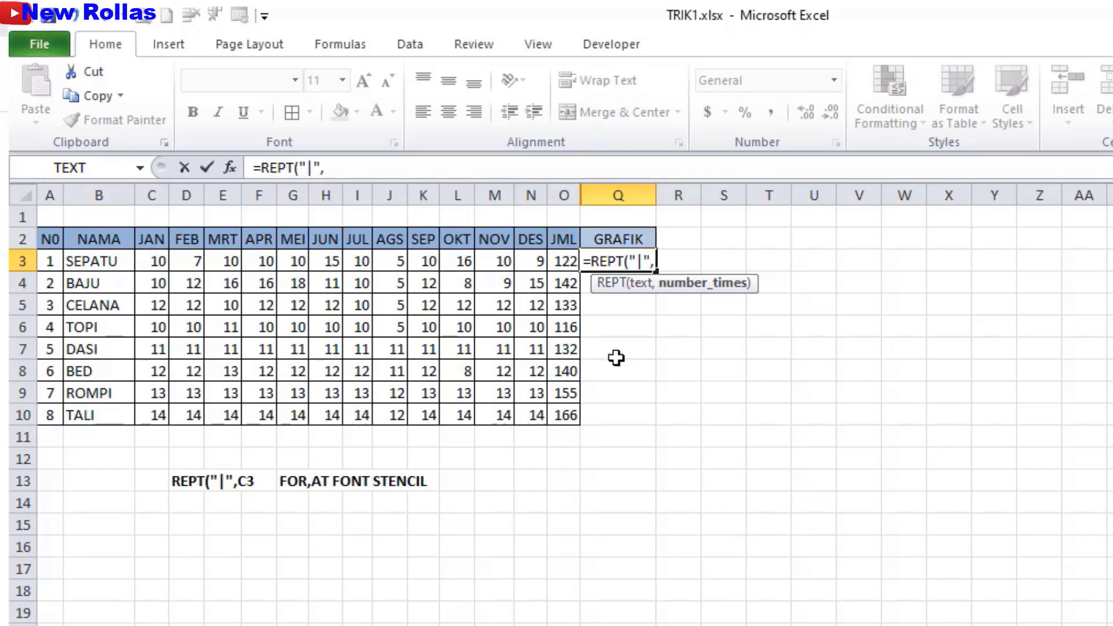
left_click(564, 259)
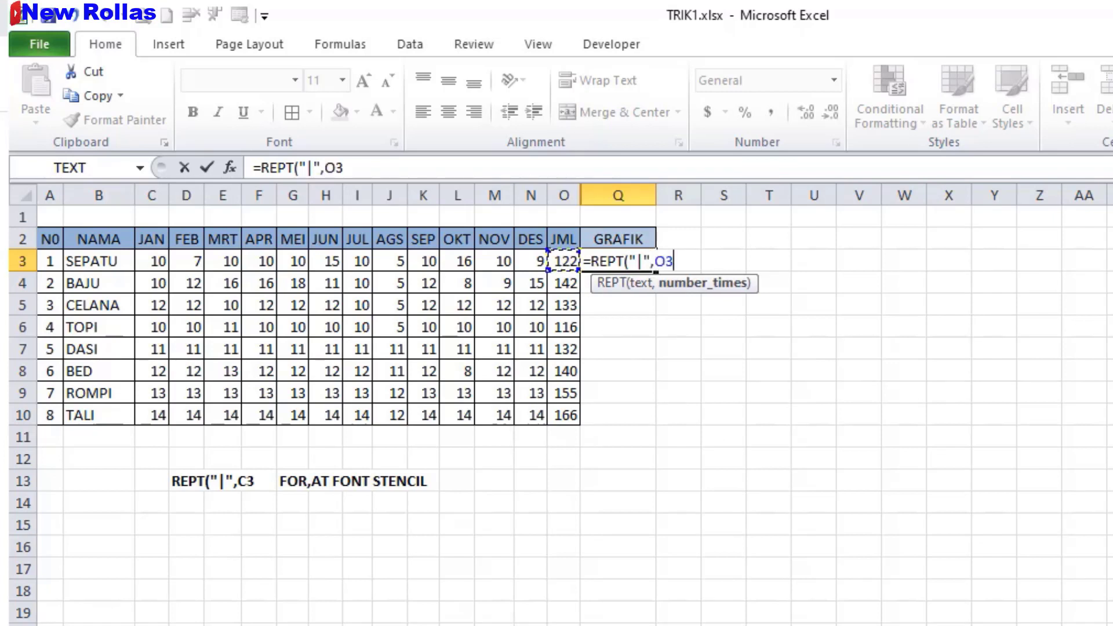
type(")")
key("Return")
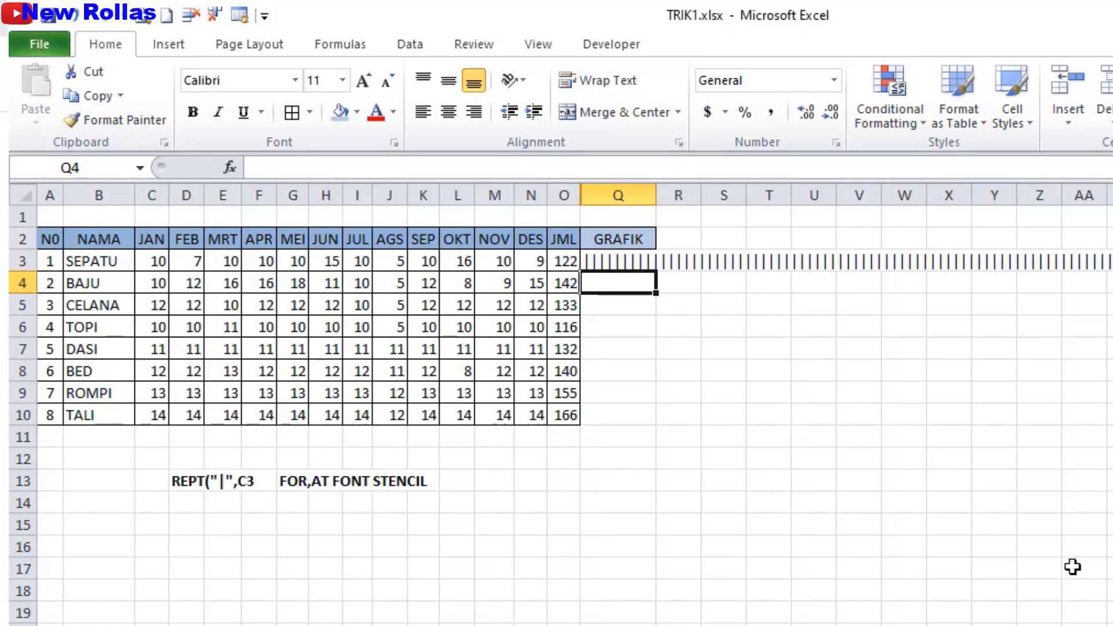
left_click(625, 262)
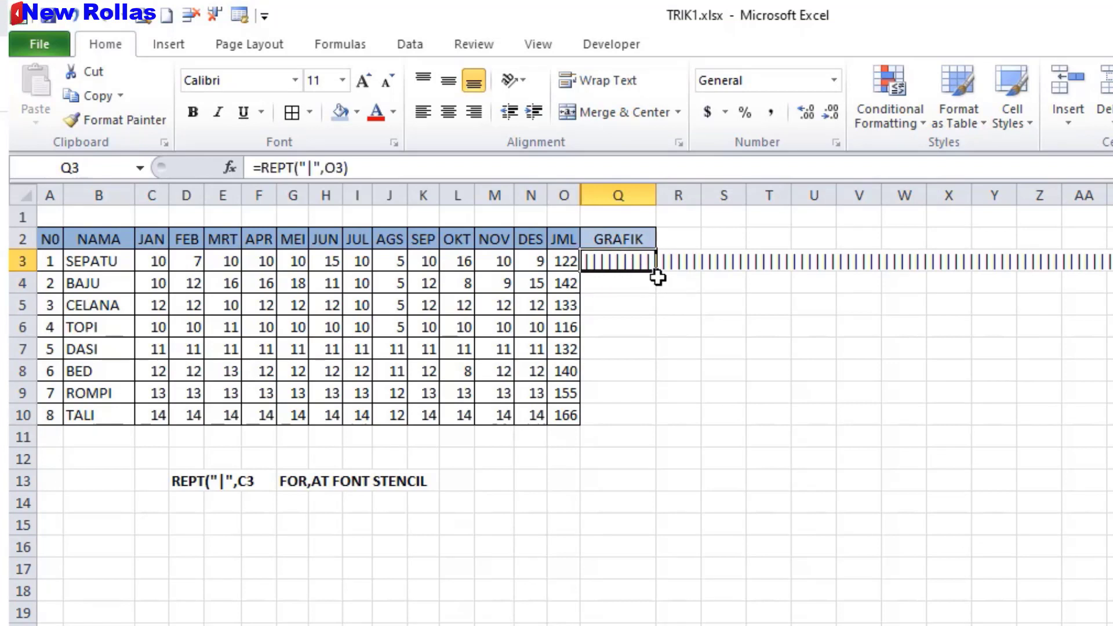
left_click_drag(656, 272, 653, 424)
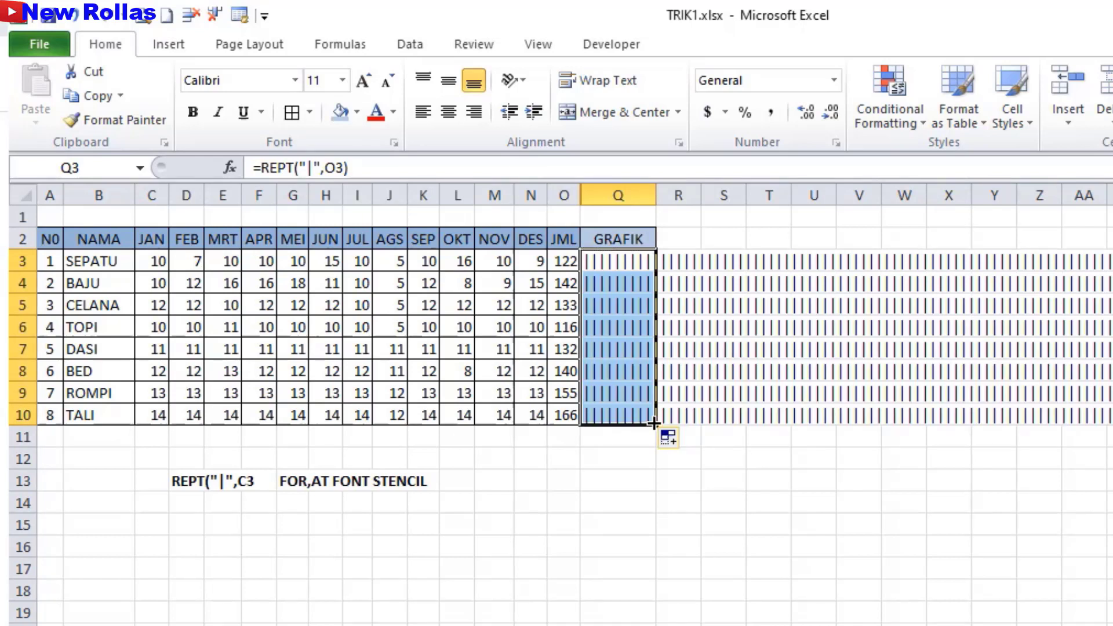
left_click_drag(655, 196, 751, 204)
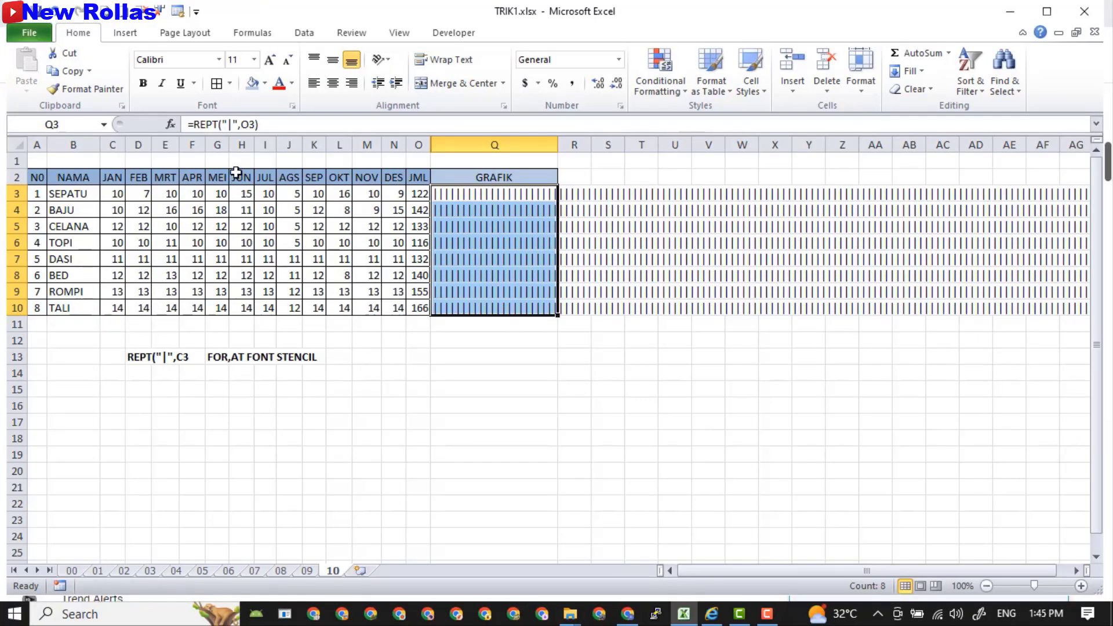
Set Q3:Q10 to the Stencil font and widen column Q to fit the bars.
left_click(219, 61)
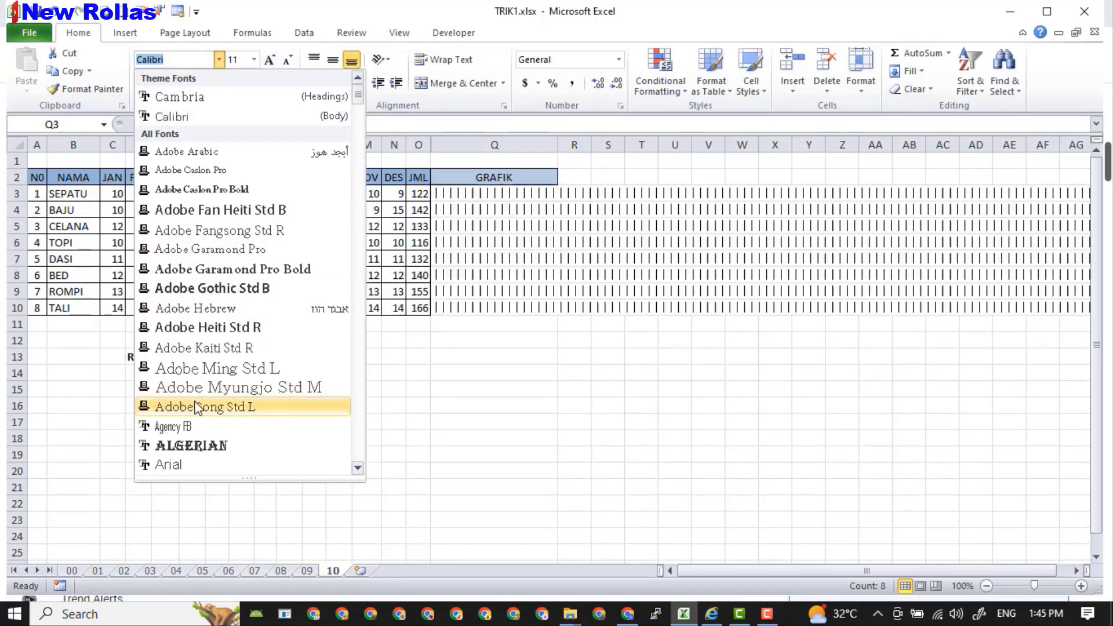
type("Schadow BT")
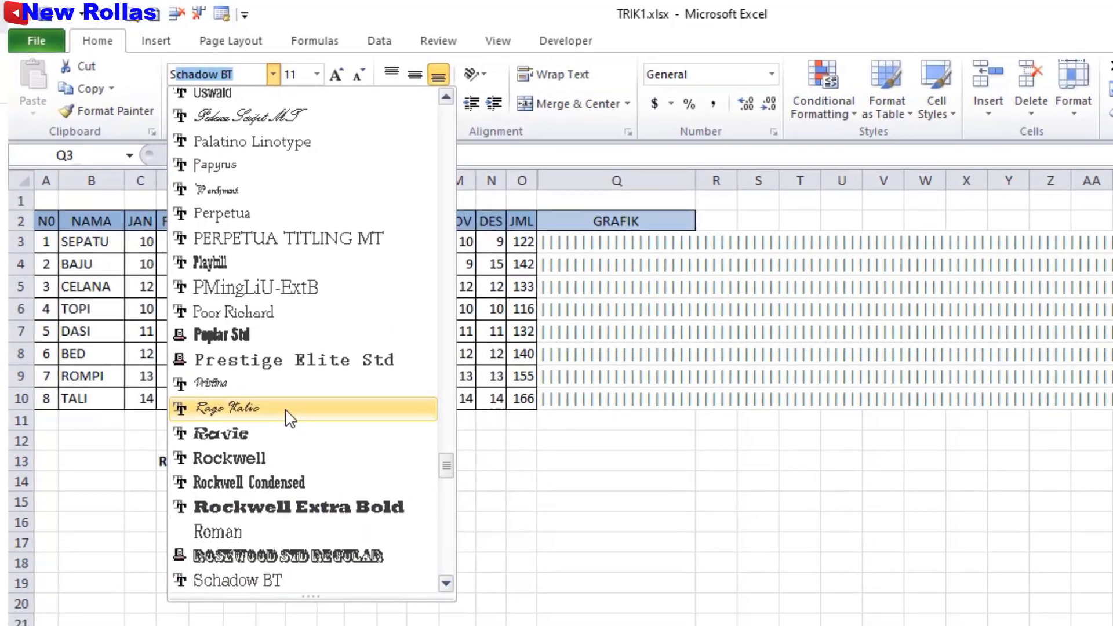
scroll(229, 333, "down", 2)
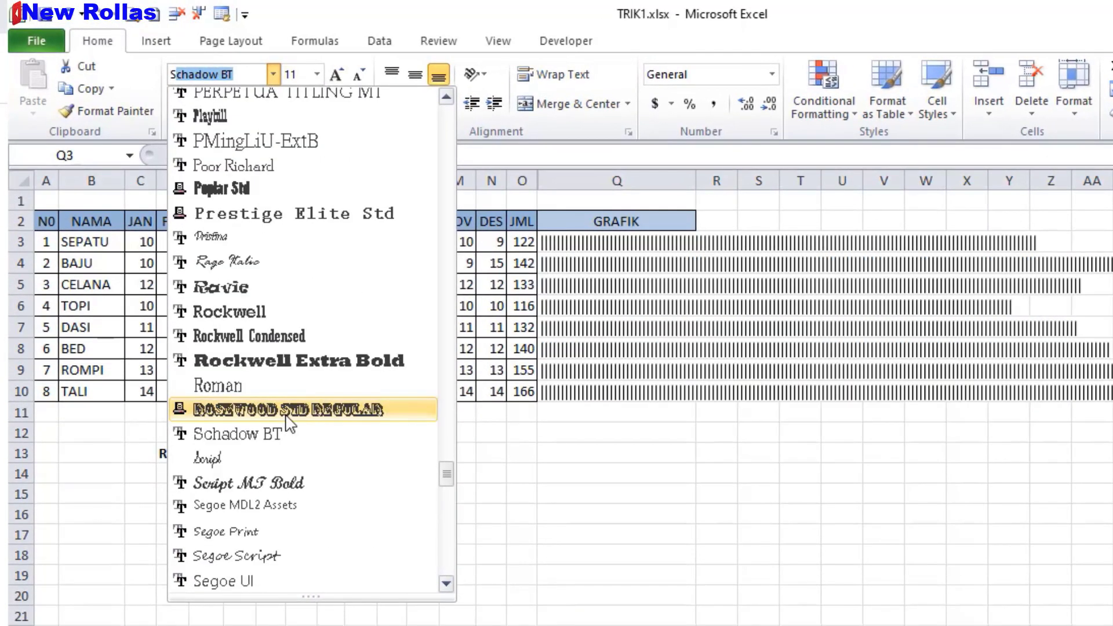
type("tencil")
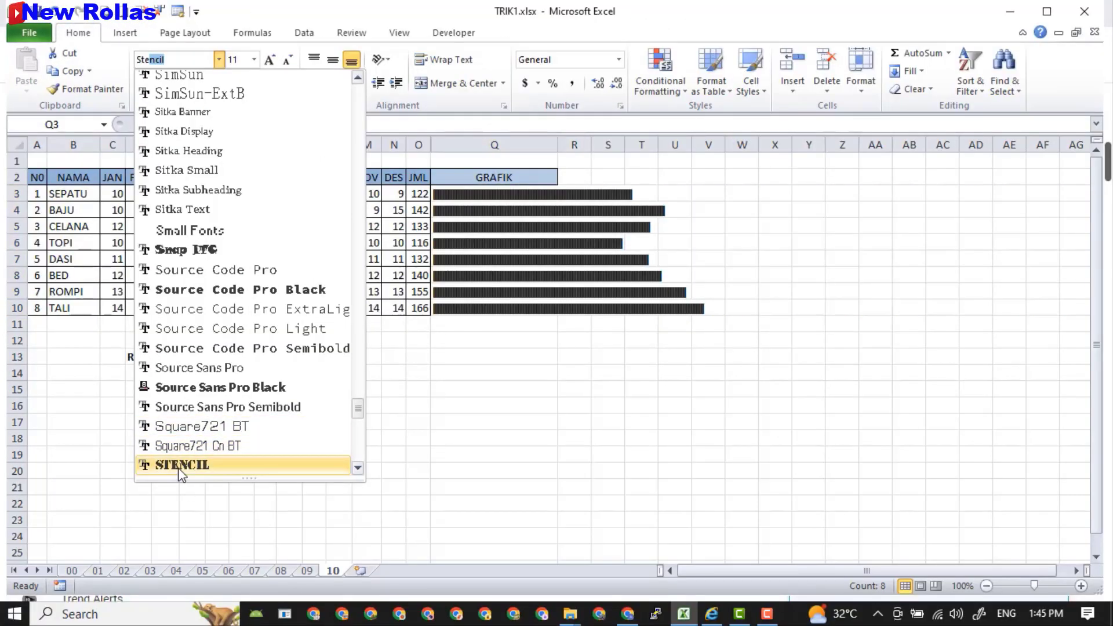
left_click(179, 466)
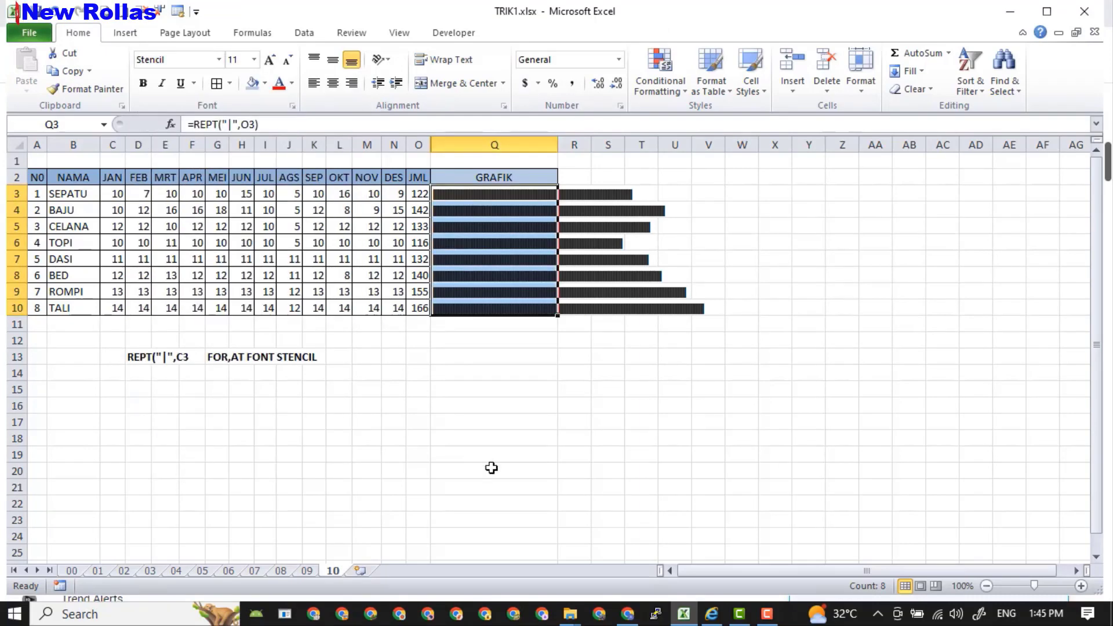
left_click_drag(558, 144, 711, 190)
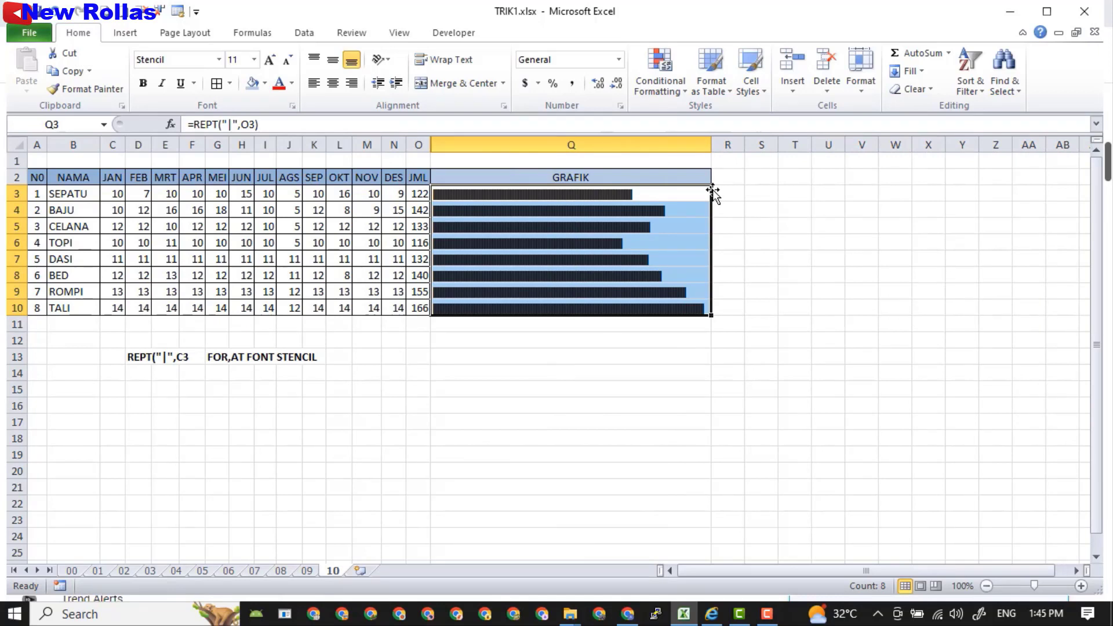